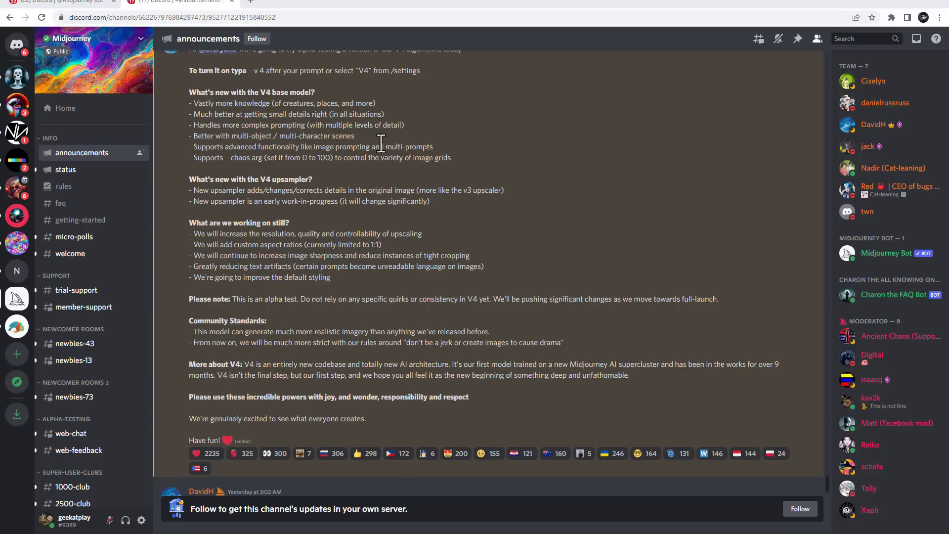
- Read the V4 base model improvements in the announcement, highlighting the points on broader knowledge and complex prompting
scroll(381, 144, "up", 2)
scroll(309, 179, "down", 1)
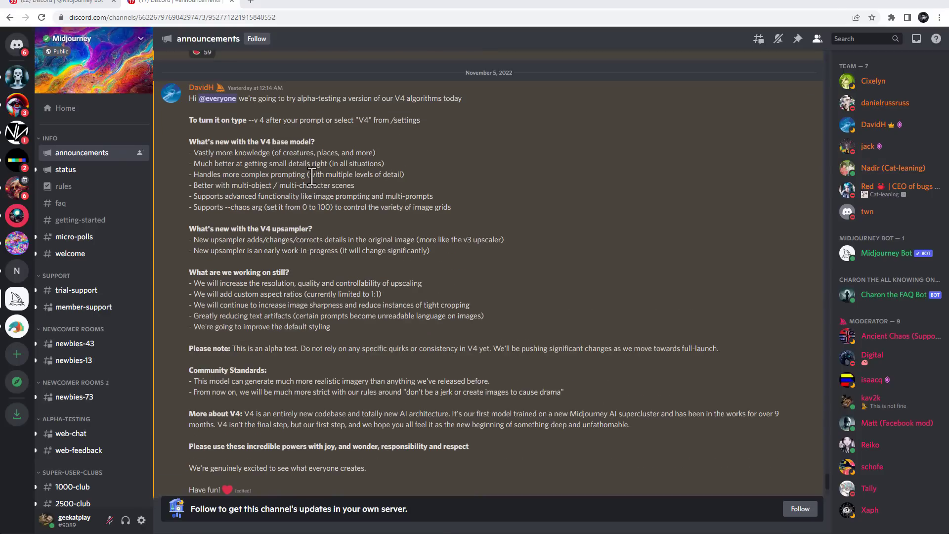
scroll(311, 176, "down", 2)
scroll(312, 176, "up", 1)
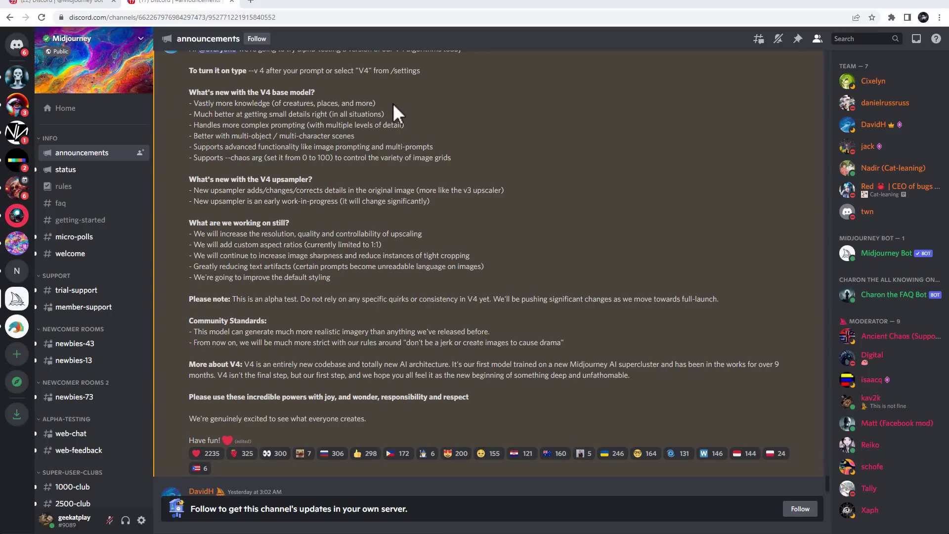
left_click_drag(397, 103, 243, 104)
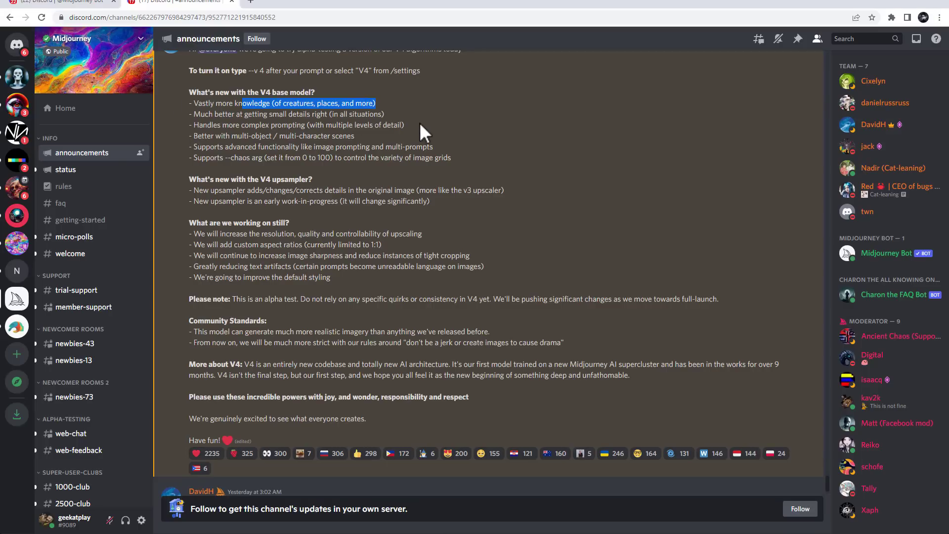
left_click(393, 105)
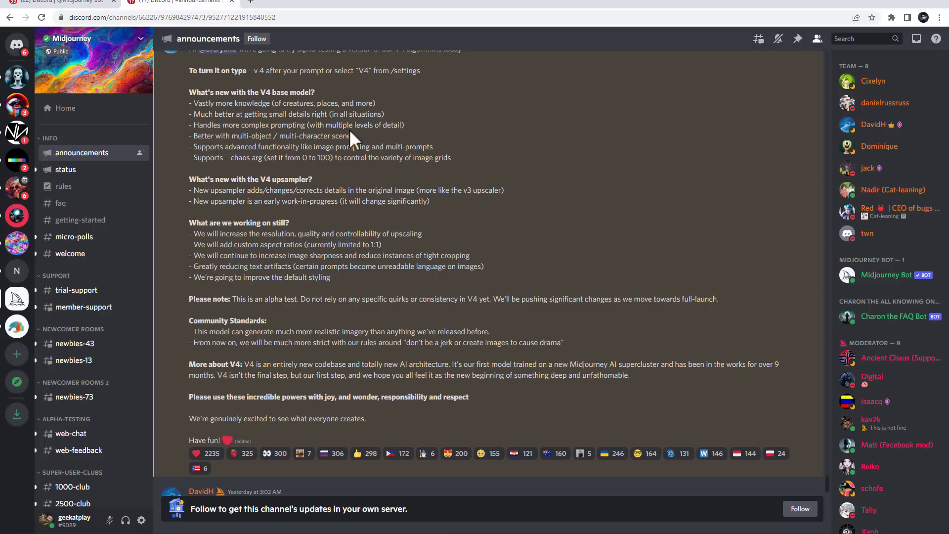
left_click_drag(417, 121, 206, 126)
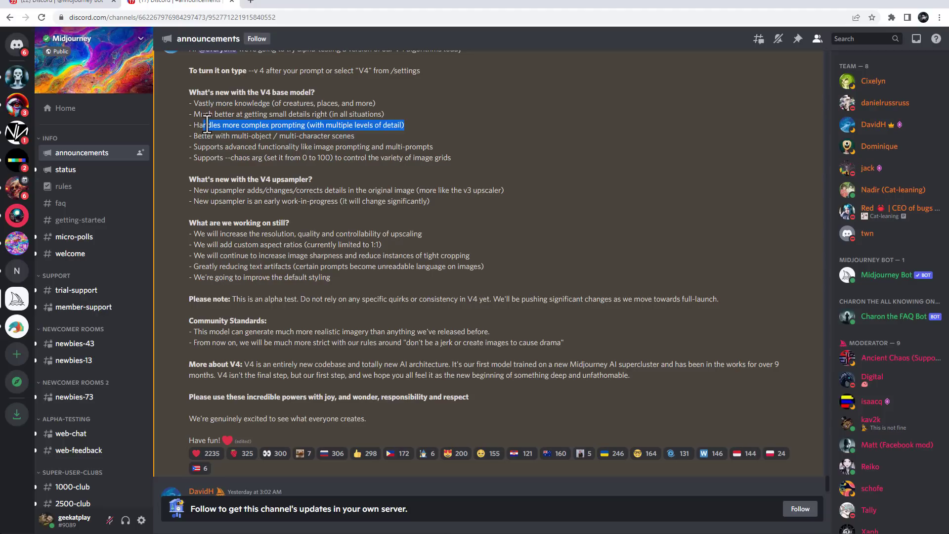
left_click(212, 129)
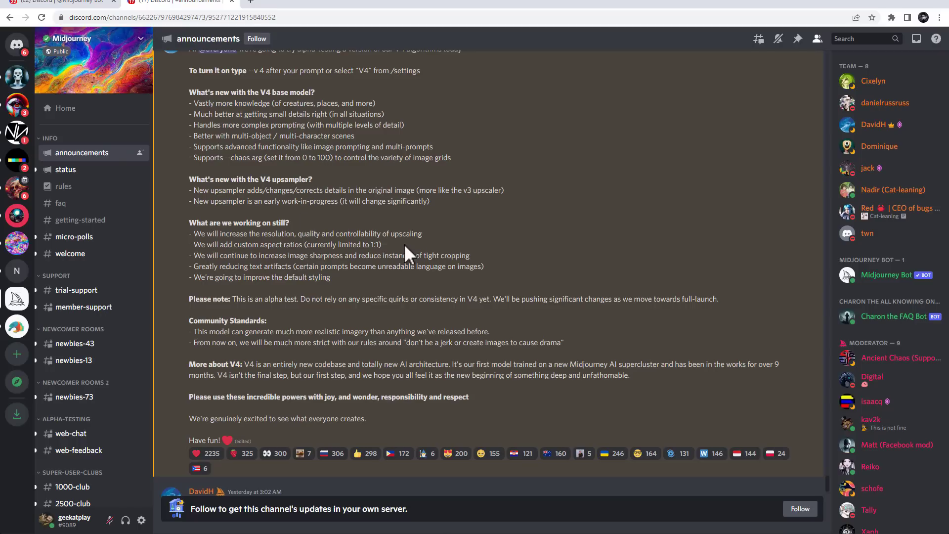
- Review the announcement's list of features still in progress, including custom aspect ratios, and compare it with the V4 base model list
left_click_drag(404, 244, 198, 244)
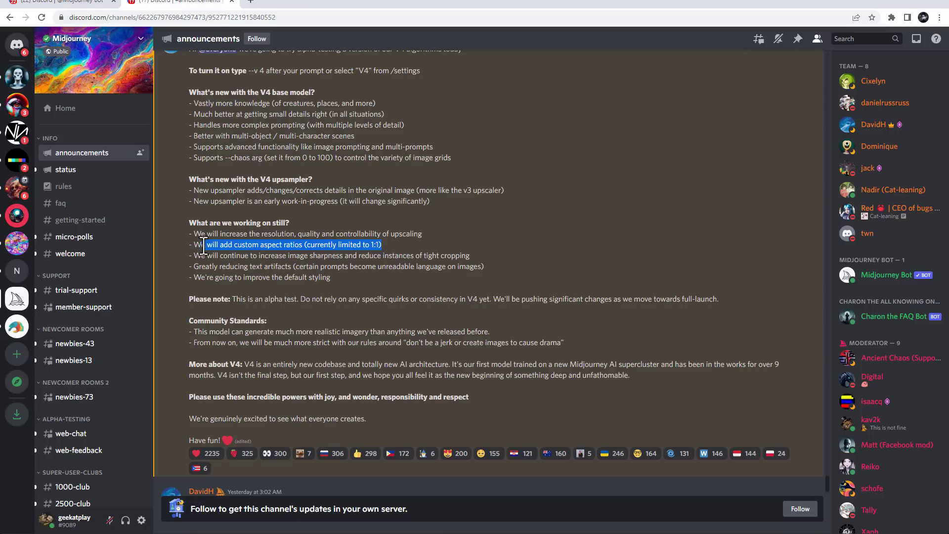
left_click(196, 246)
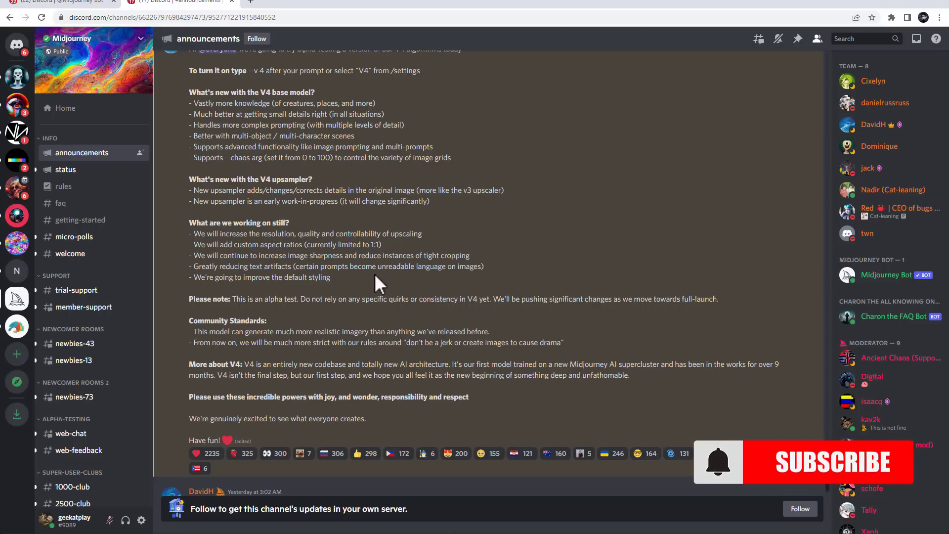
left_click_drag(379, 284, 402, 230)
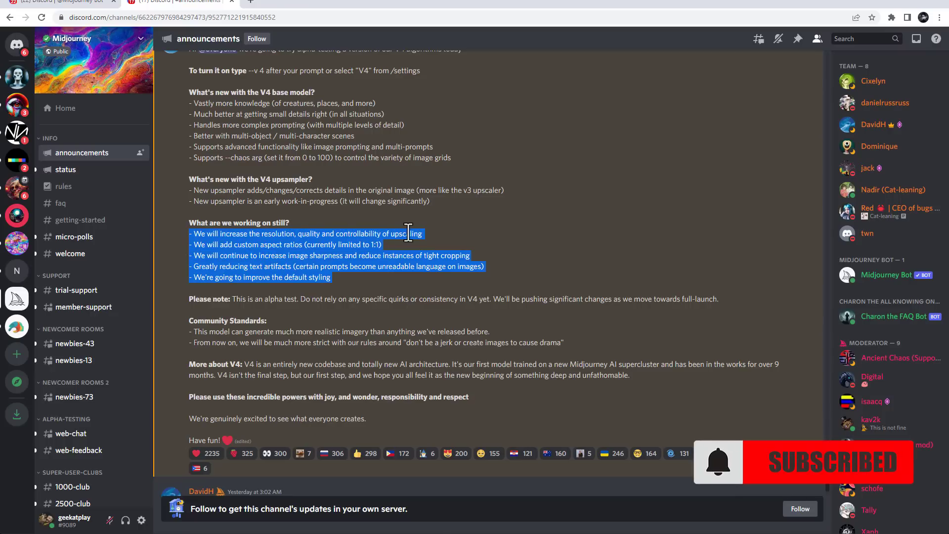
left_click(352, 169)
left_click_drag(457, 158, 176, 102)
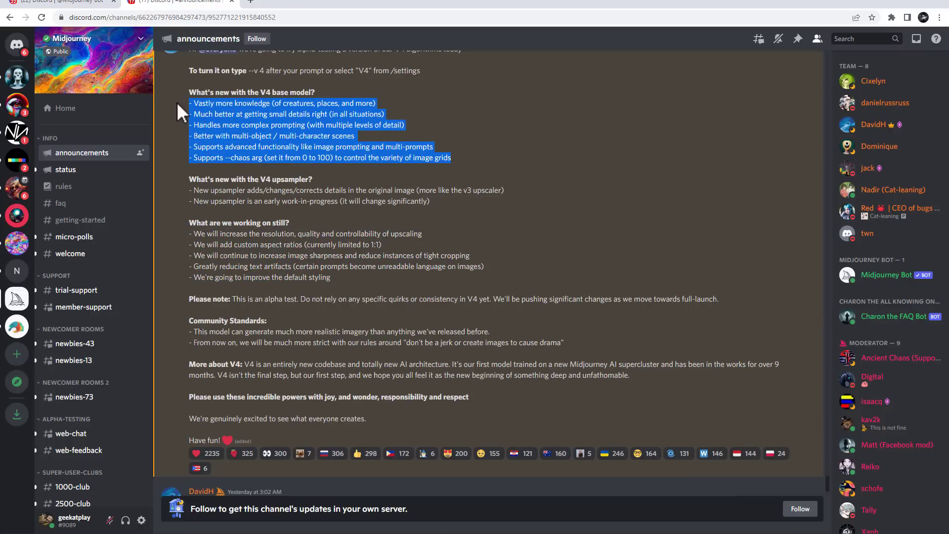
left_click(315, 142)
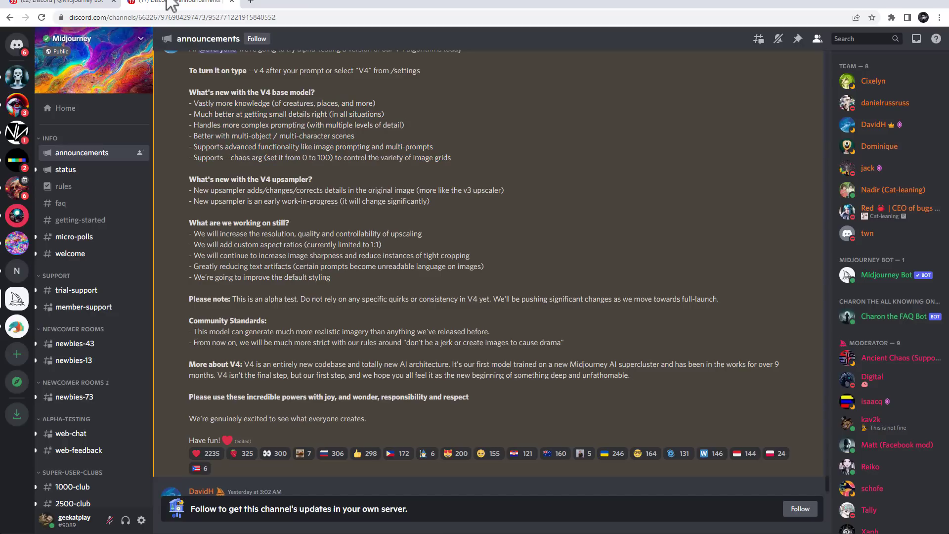
- Switch from the announcements channel to the Midjourney Bot conversation and look over the most recent generated images
left_click_drag(172, 5, 221, 22)
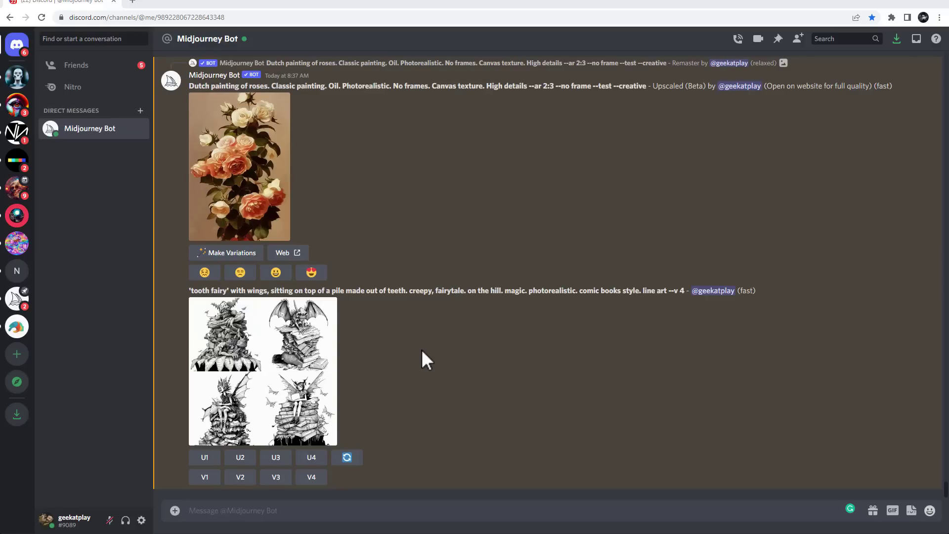
scroll(421, 349, "up", 2)
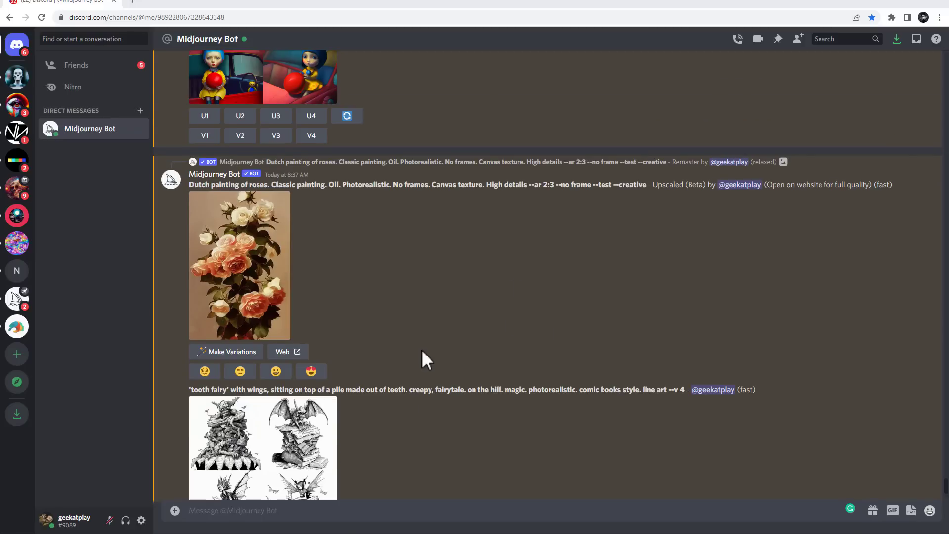
scroll(422, 349, "down", 2)
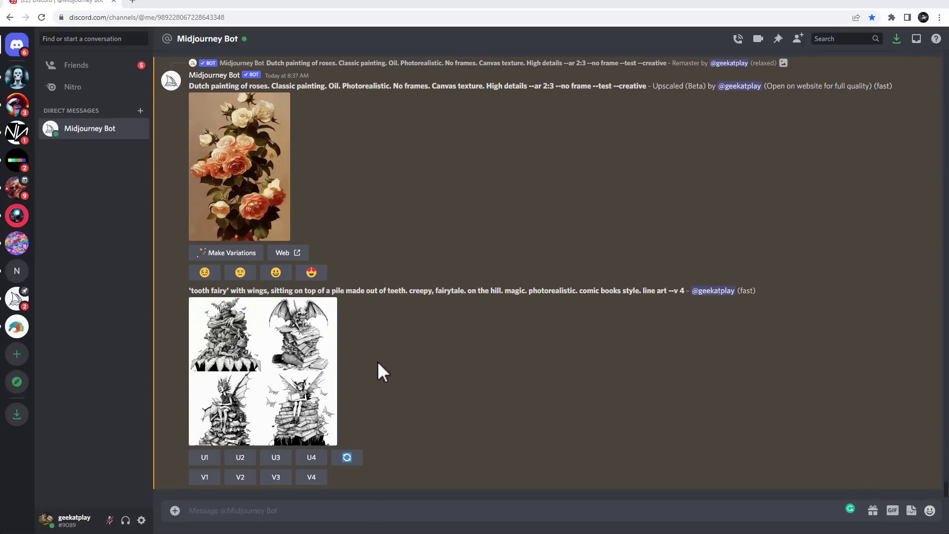
- Run the /settings command and set the default model to MJ version 3
left_click(260, 517)
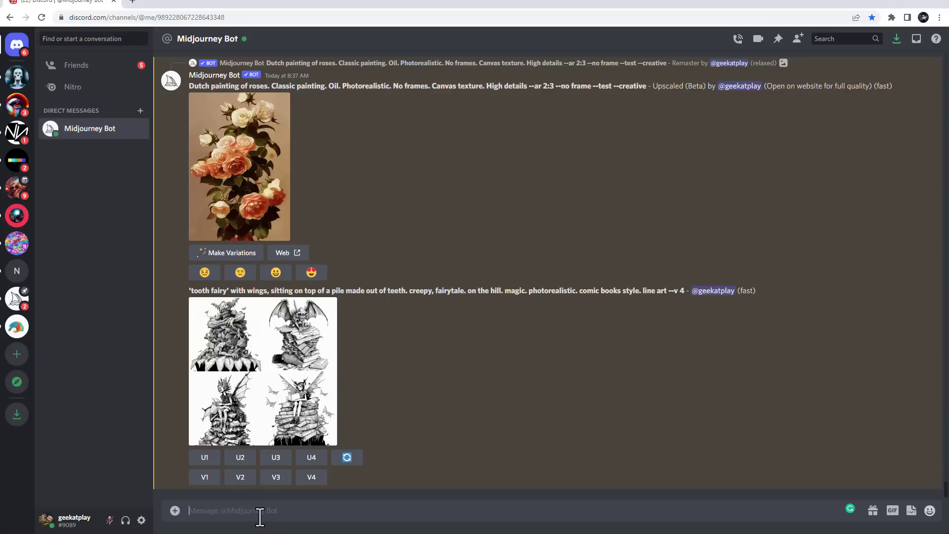
type("/")
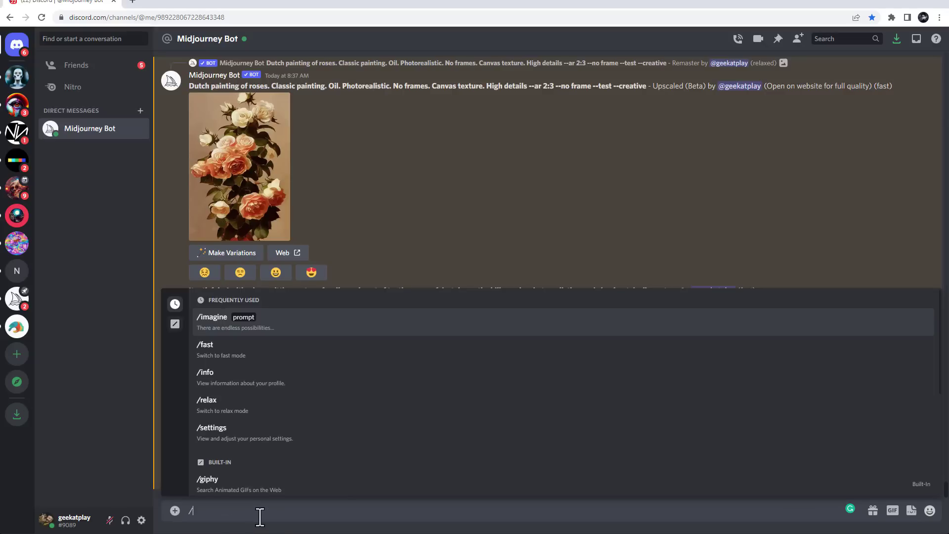
type("sett")
key("Return")
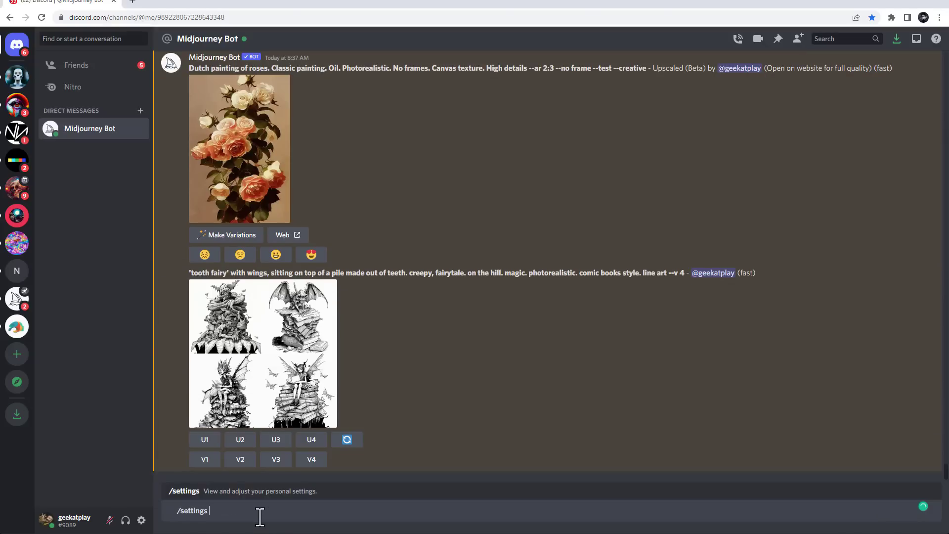
key("Return")
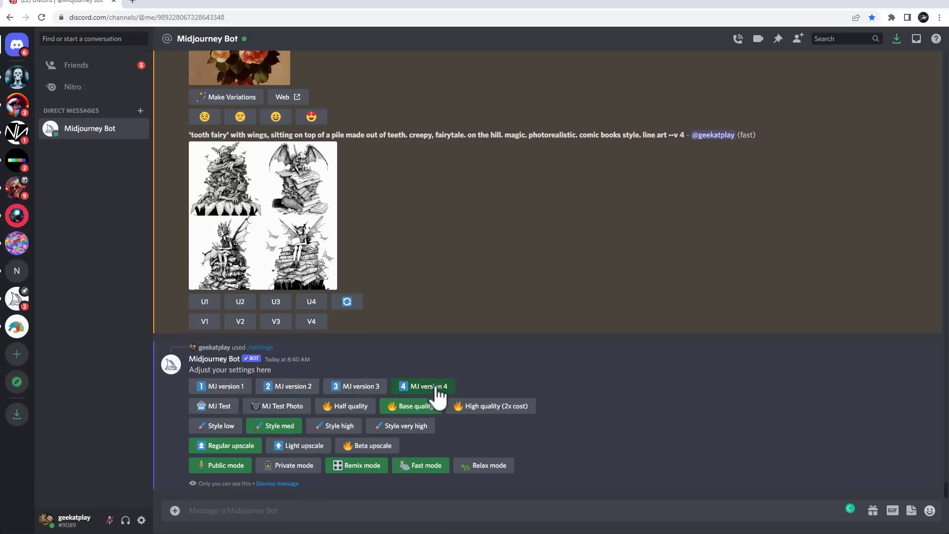
left_click(362, 386)
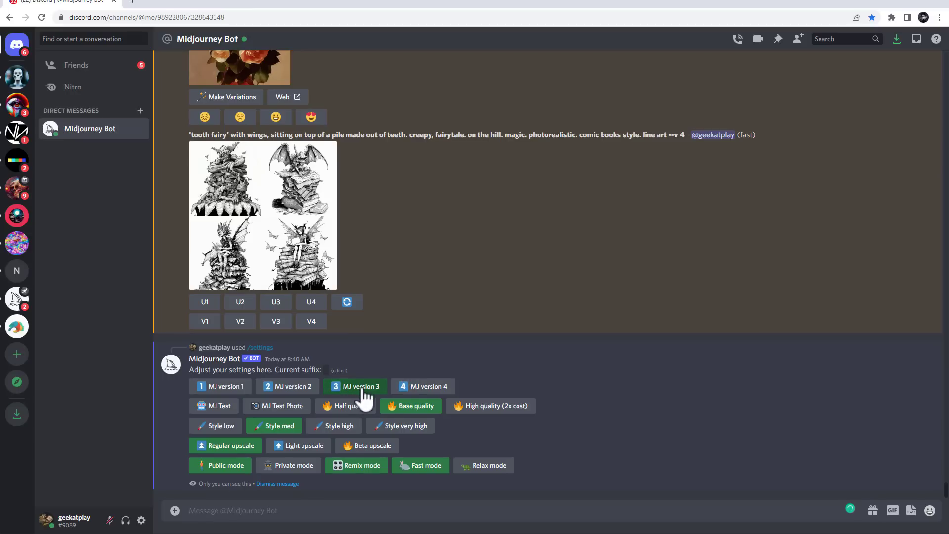
- Submit an /imagine prompt for "blue doll sitting in the yellow car, holding red ball in the hands"
left_click(300, 510)
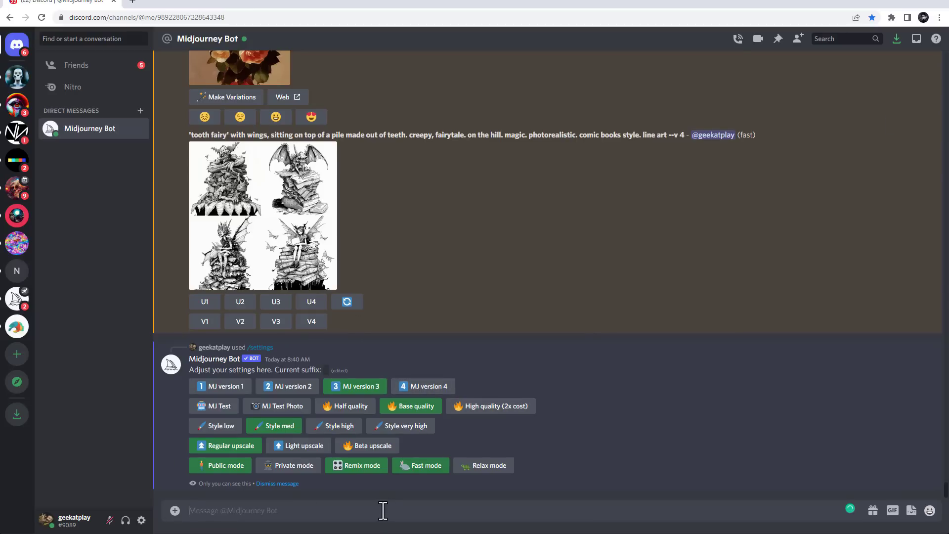
type("/im")
key("Tab")
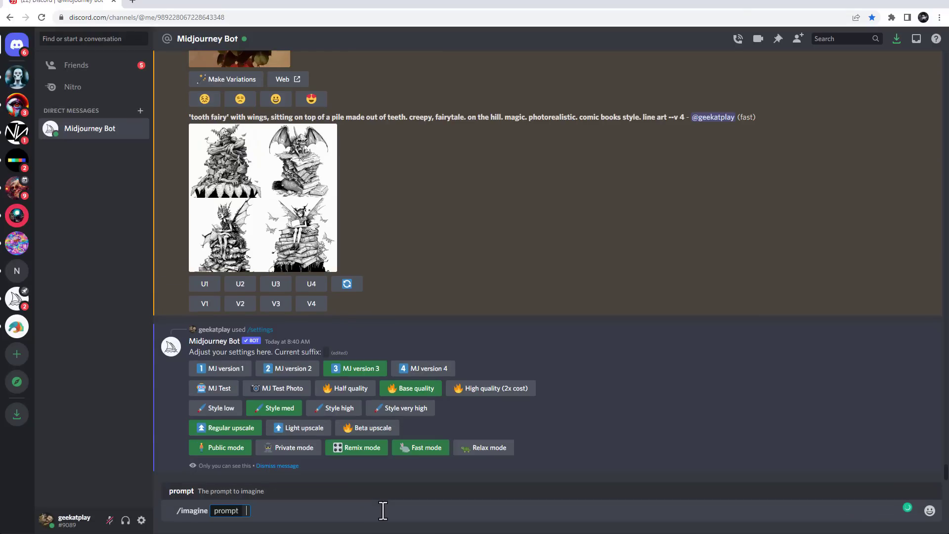
type("blue doll sitting in the yellow car, holding red ball in the hands")
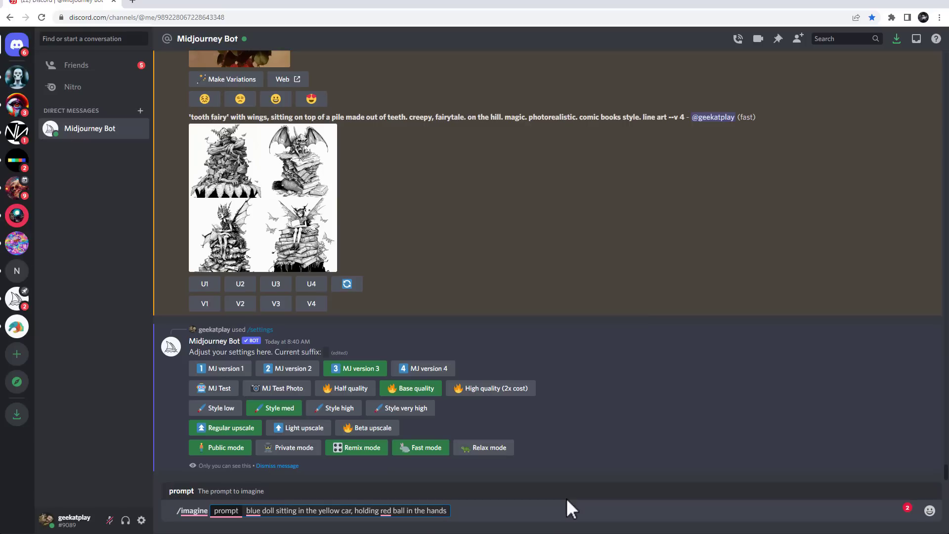
key("Return")
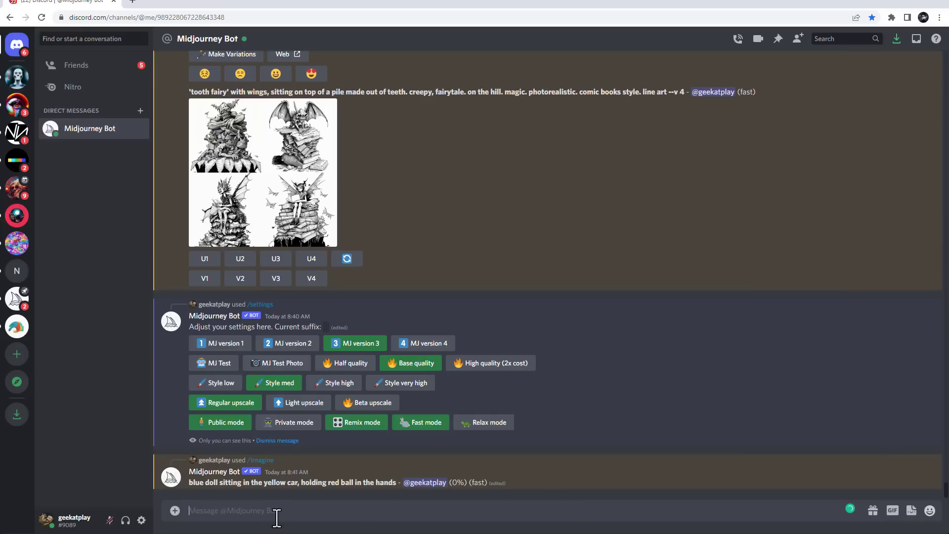
- Submit the same prompt again with the version 4 flag: "blue doll sitting in the yellow car, holding red ball in the hands --v 4"
type("/im")
key("Tab")
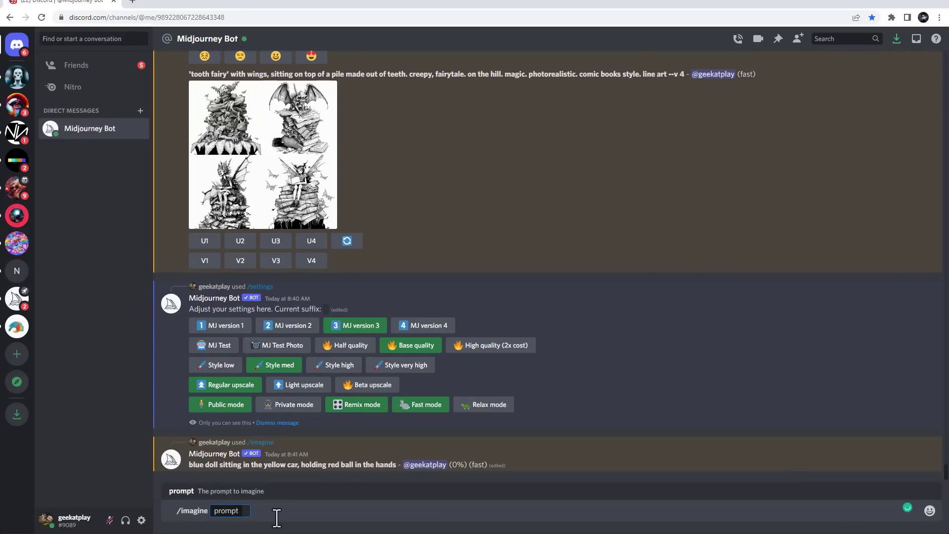
type("blue doll sitting in the yellow car, holding red ball in the hands")
type("--")
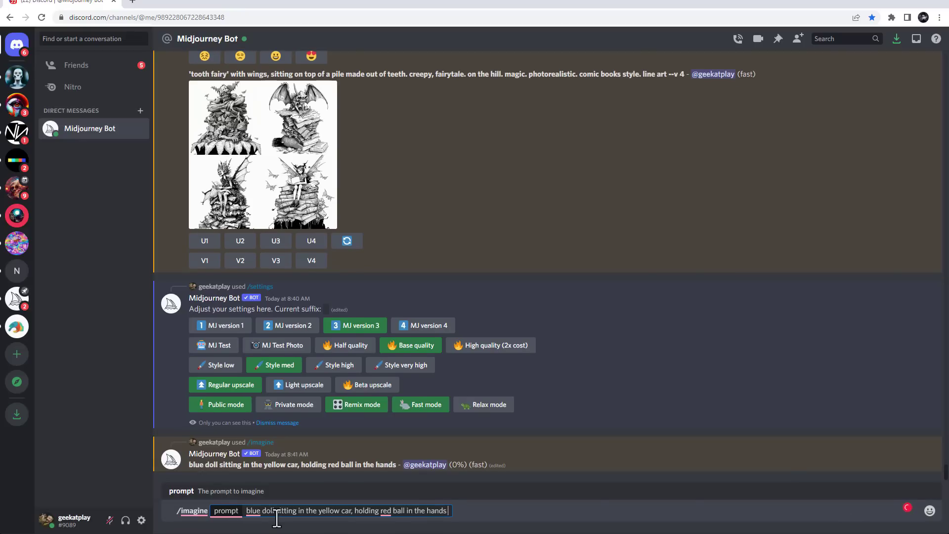
type("v 4")
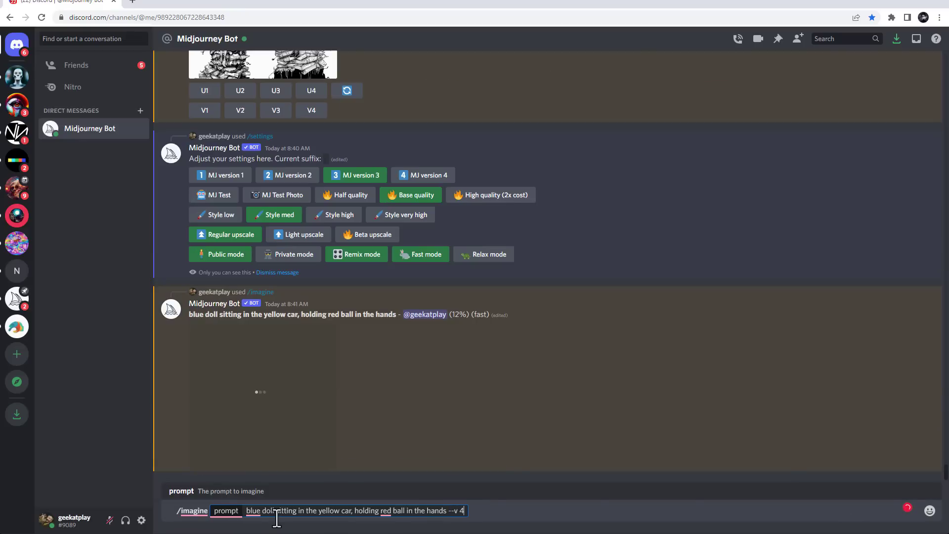
key("Return")
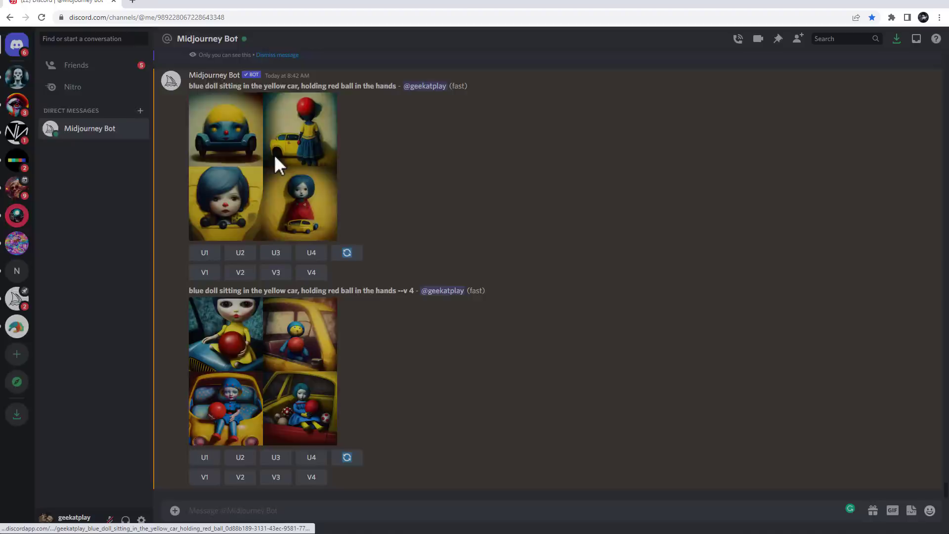
- Enlarge the version 3 and version 4 blue doll grids in turn to compare how closely each follows the prompt
left_click(274, 156)
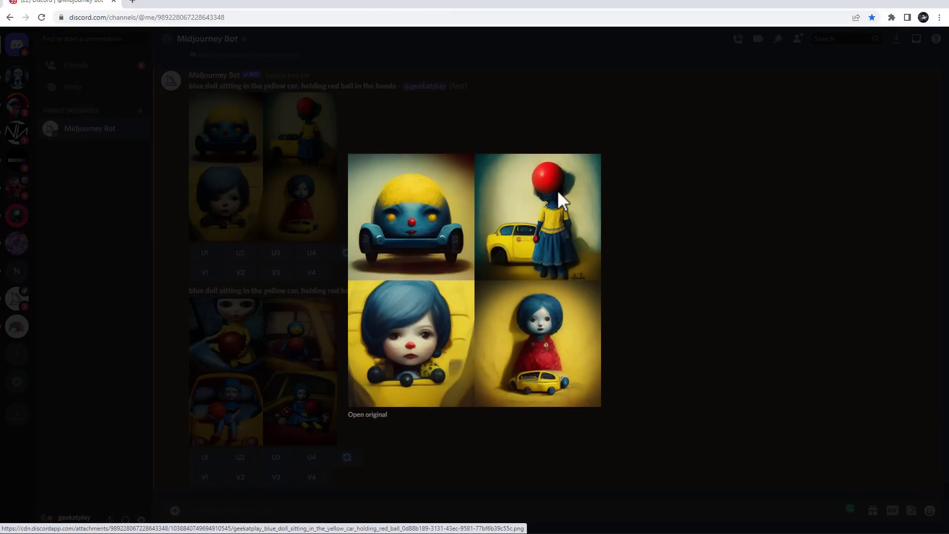
left_click(702, 215)
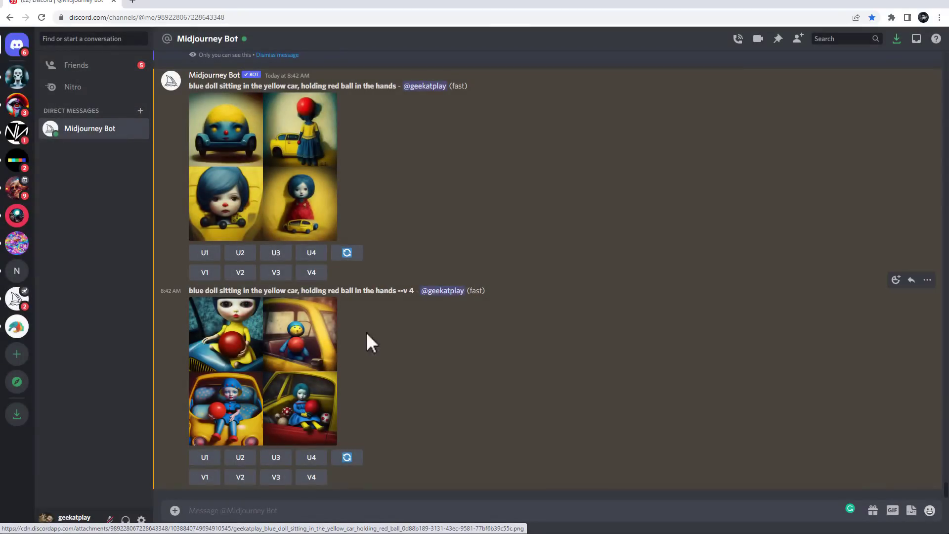
left_click(311, 350)
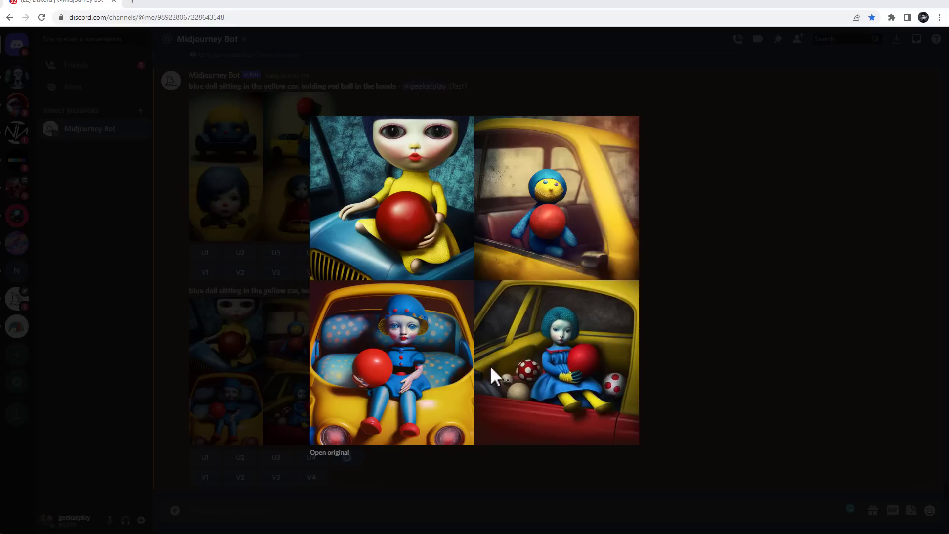
left_click(692, 351)
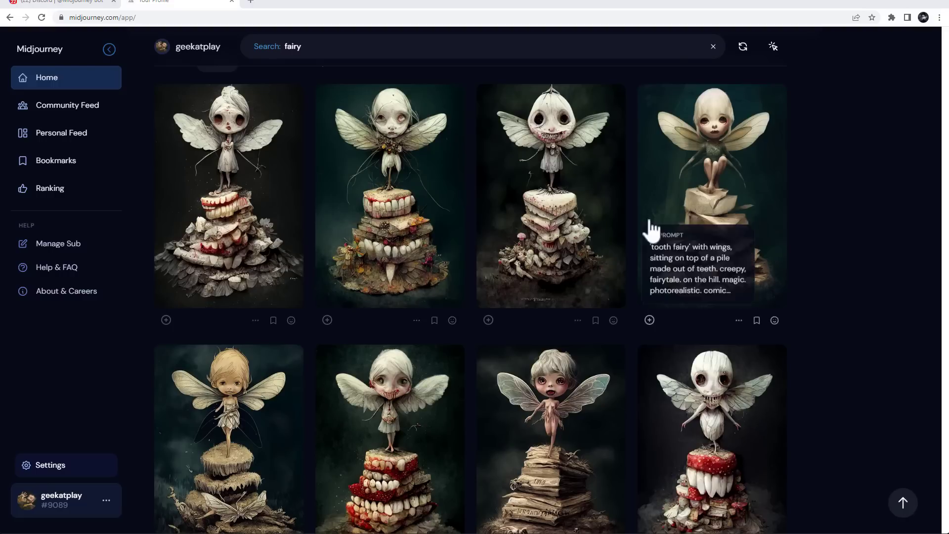
- In the Midjourney gallery's fairy search results, open the tooth fairy image with the grinning white head and examine its full prompt
scroll(789, 194, "down", 1)
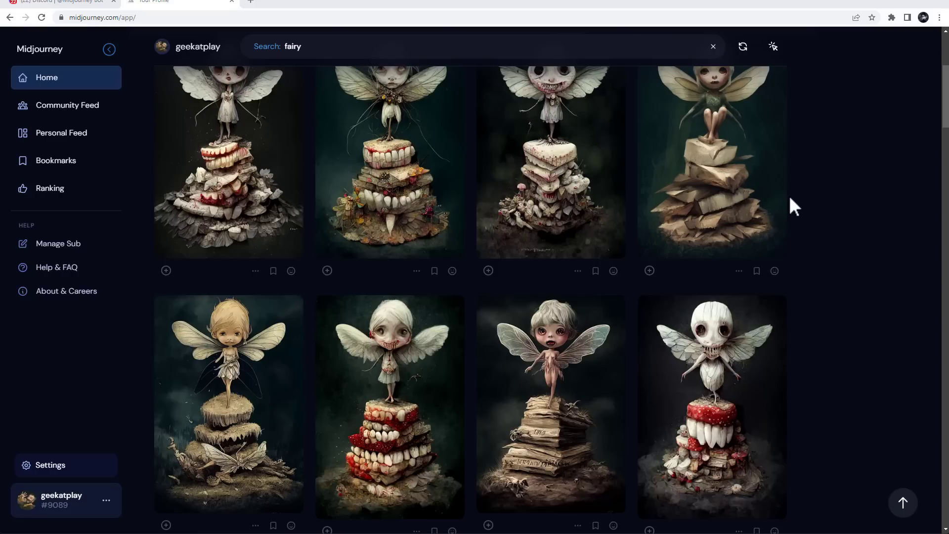
scroll(787, 194, "up", 1)
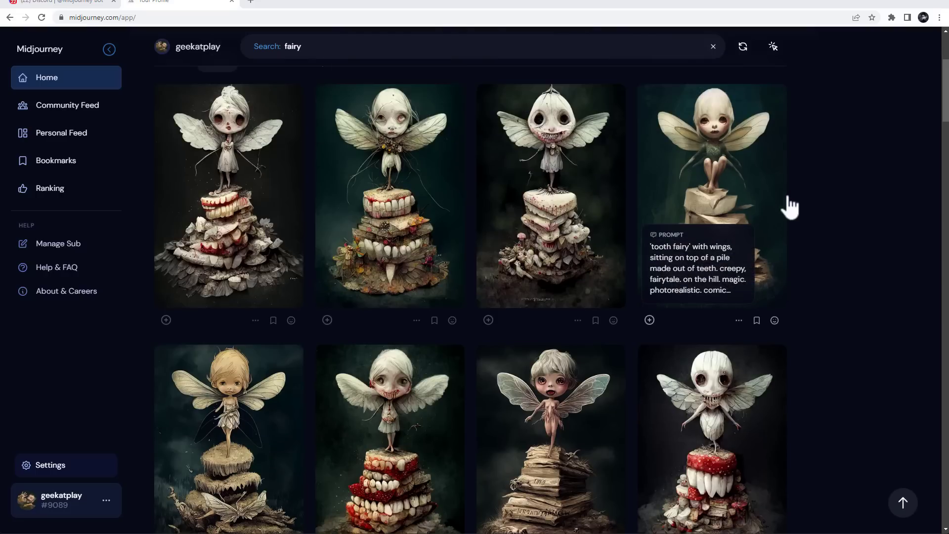
left_click(562, 174)
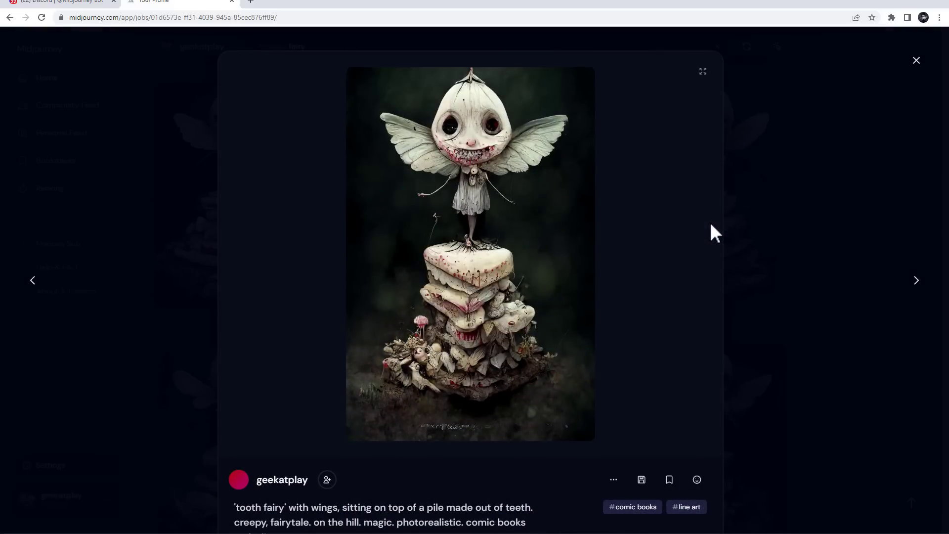
scroll(608, 262, "down", 2)
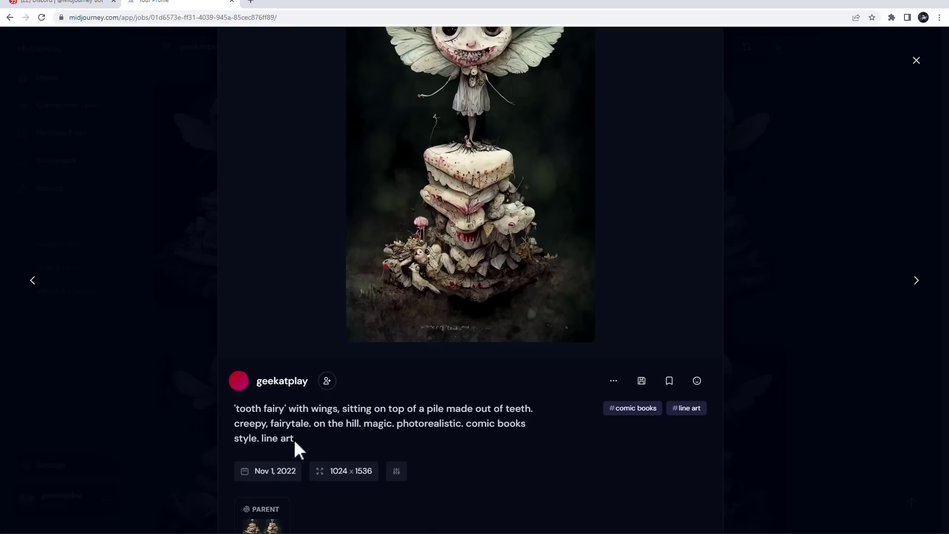
- Copy the full tooth fairy prompt, from 'tooth fairy' through "line art", and close the enlarged gallery image
left_click_drag(297, 445, 235, 414)
key("ctrl+c")
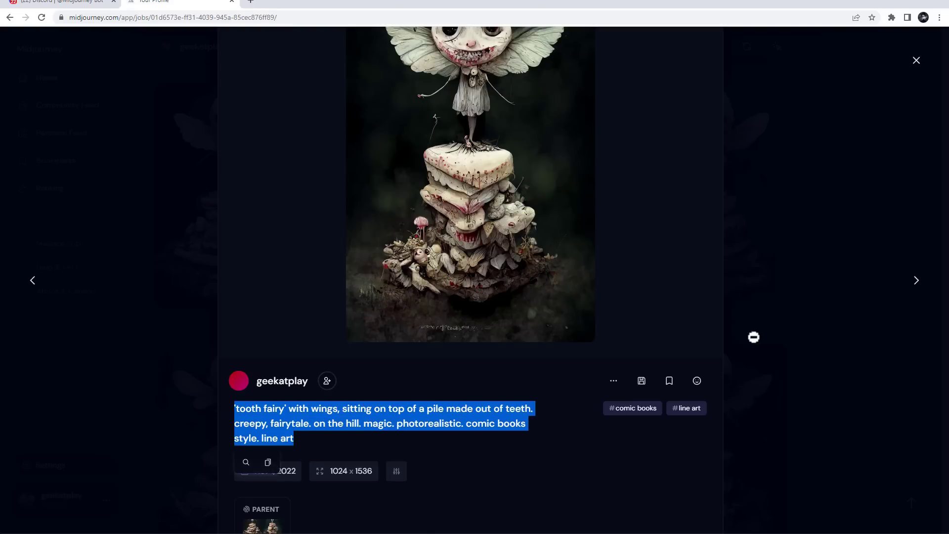
left_click(798, 320)
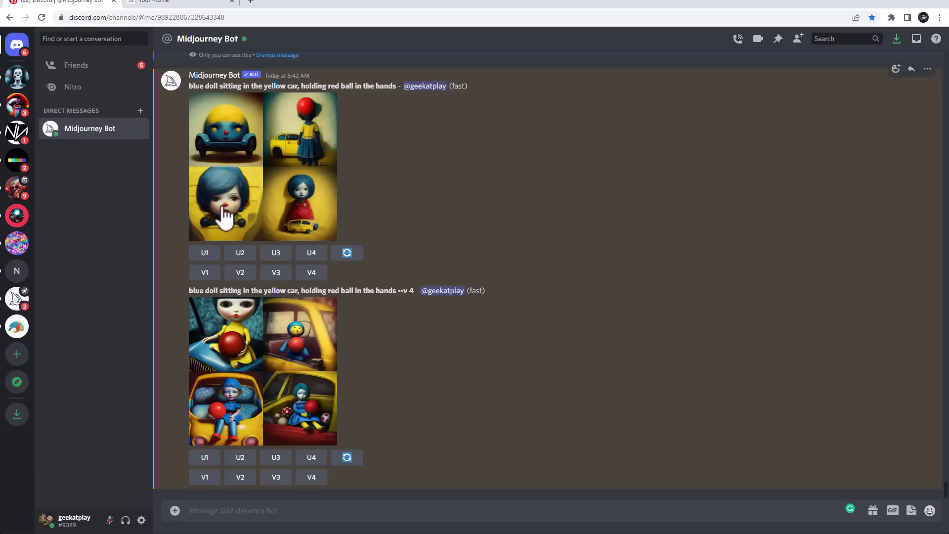
- Switch to the Midjourney Bot chat in Discord and submit the copied tooth fairy prompt as an /imagine command with "--v 3"
left_click(85, 4)
left_click(295, 505)
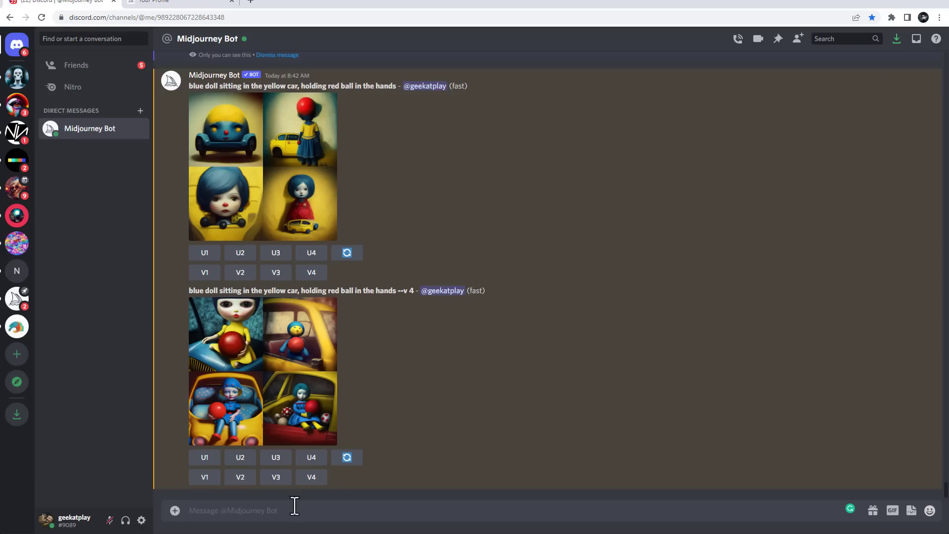
type("/im")
key("Tab")
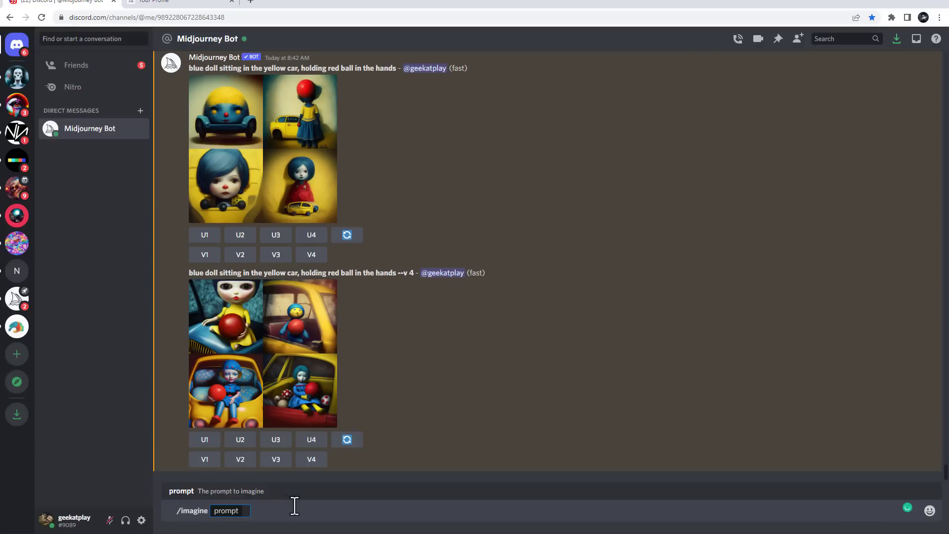
key("ctrl+v")
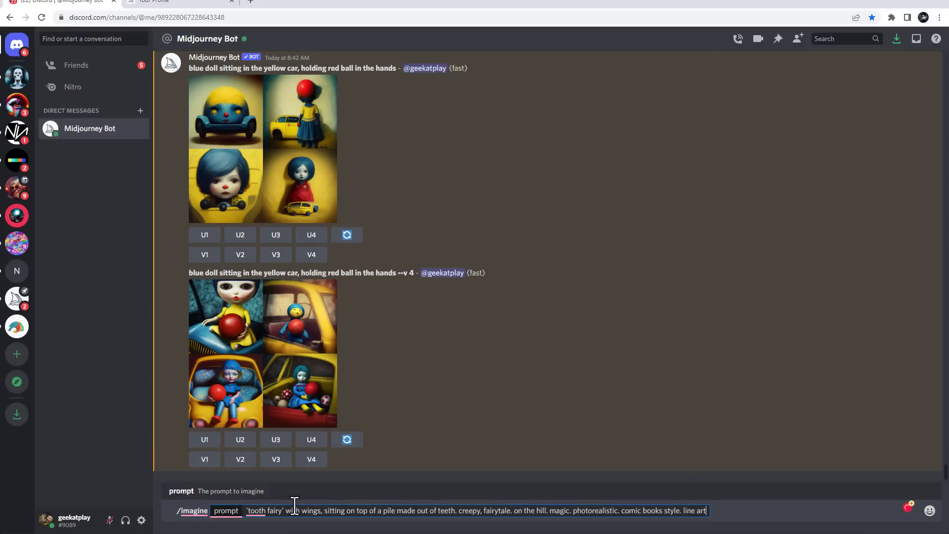
type("--v 3")
key("Return")
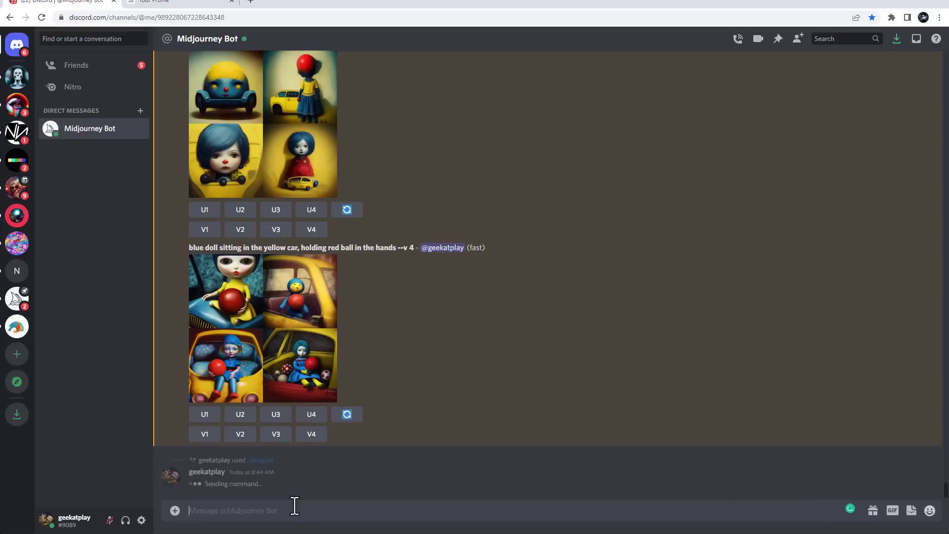
- Submit the same tooth fairy prompt as another /imagine command with "--v 4"
type("/")
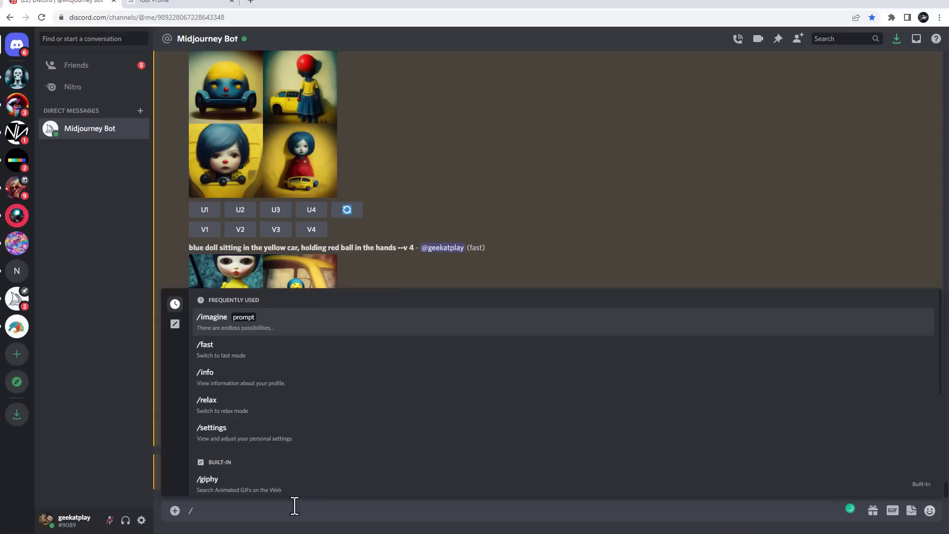
type("im")
key("Tab")
key("ctrl+v")
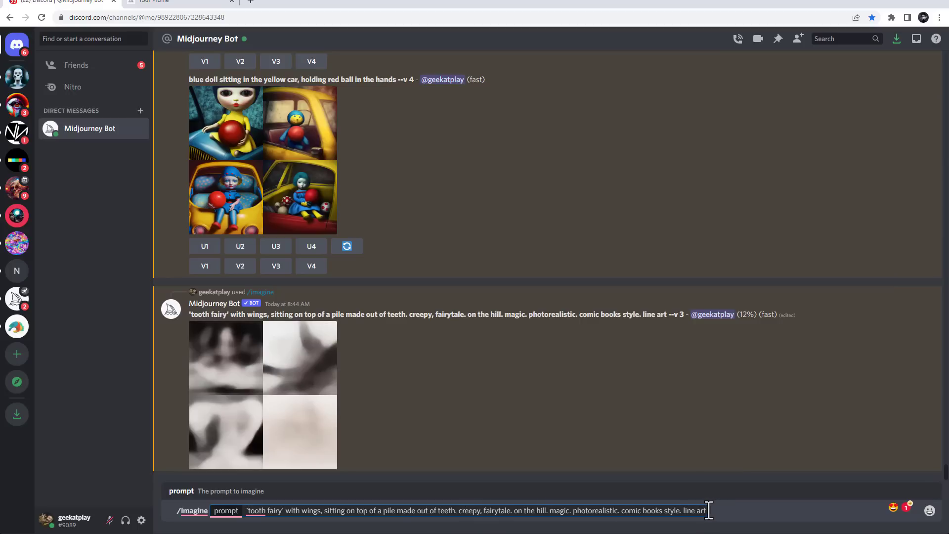
type("--v 4")
key("Return")
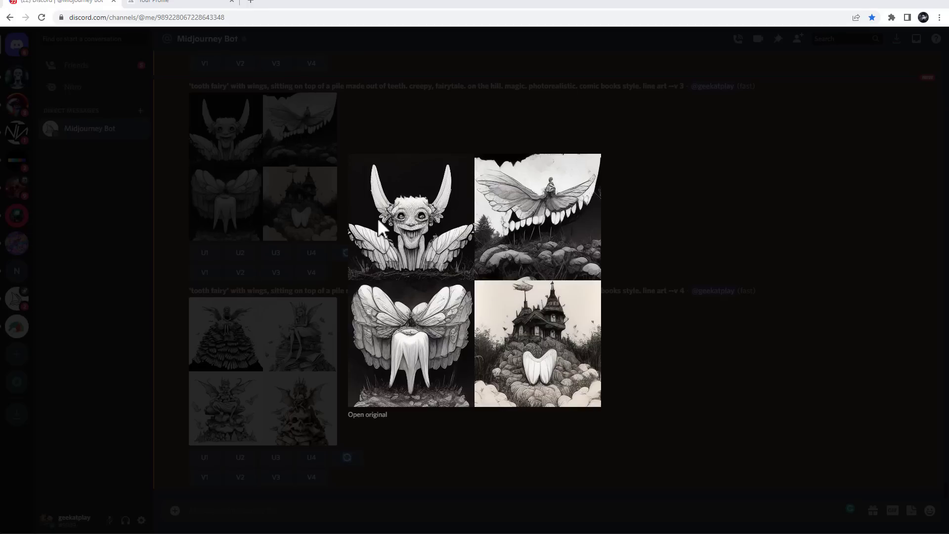
- Compare the enlarged version 3 and version 4 tooth fairy grids
left_click(717, 194)
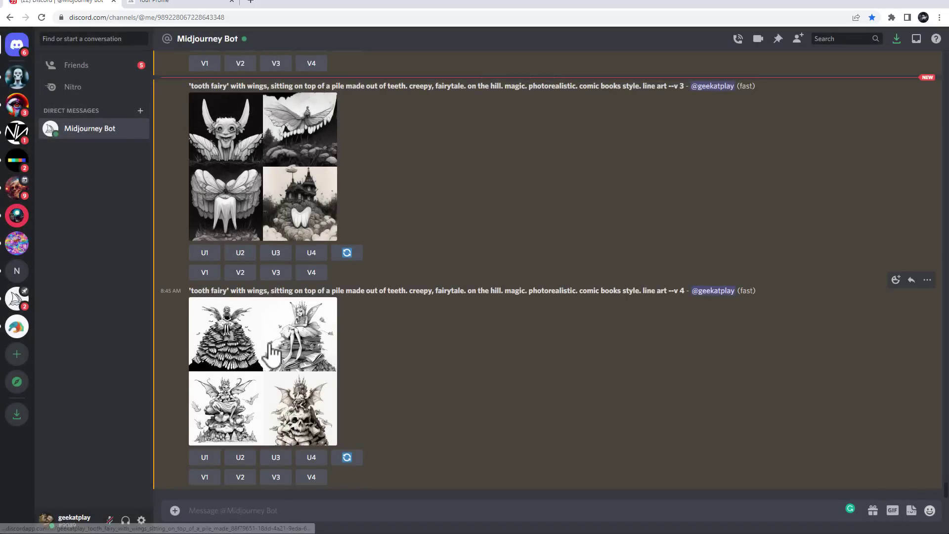
left_click(269, 351)
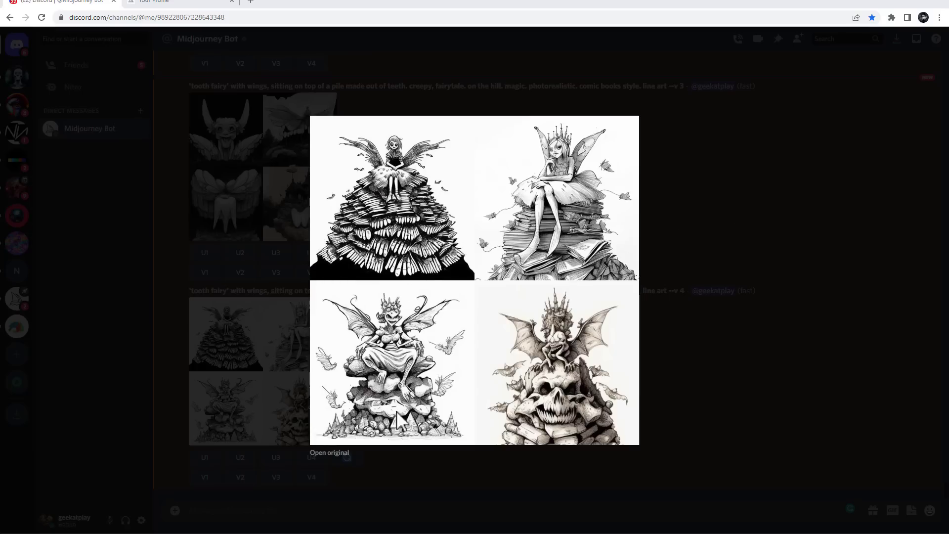
key("Escape")
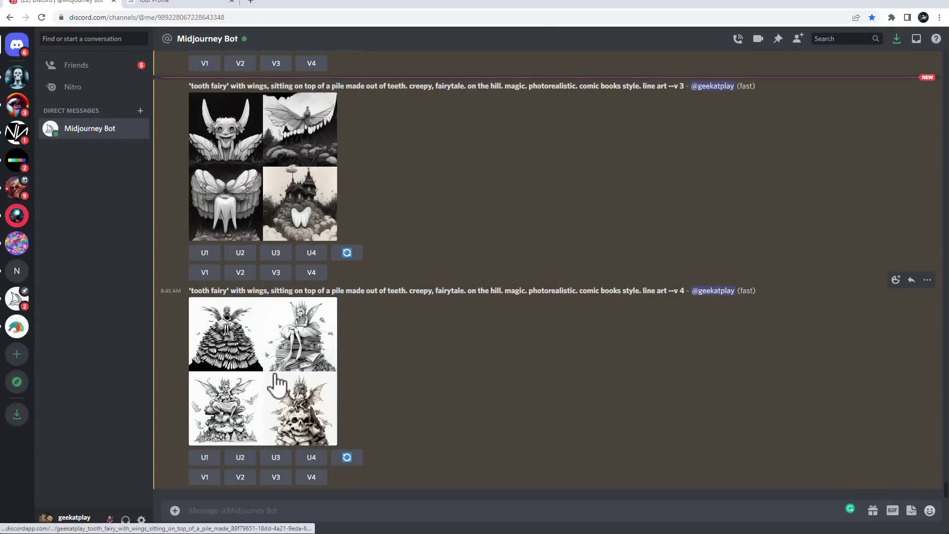
- Upscale the third version 4 tooth fairy image and try to remix it with "line art" replaced by "multicolor. pastel colors."
left_click(276, 457)
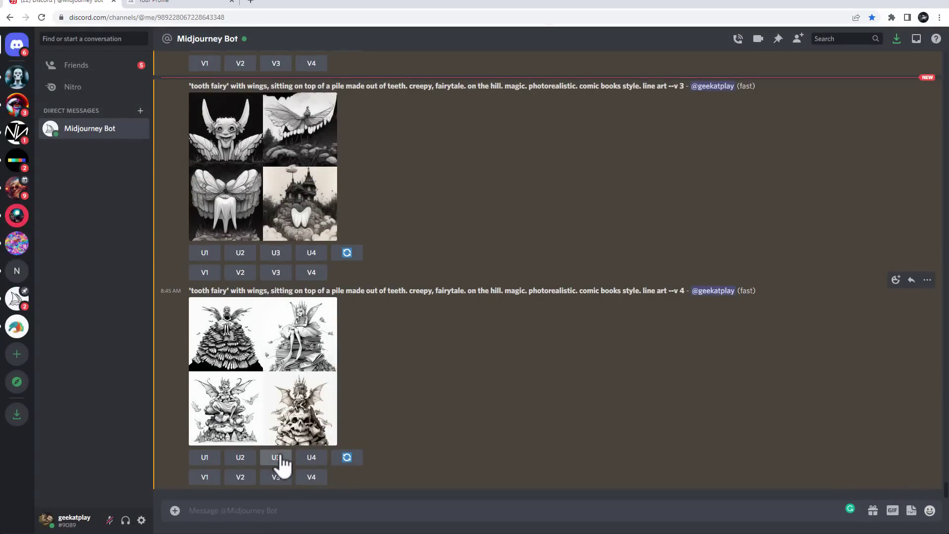
left_click(279, 434)
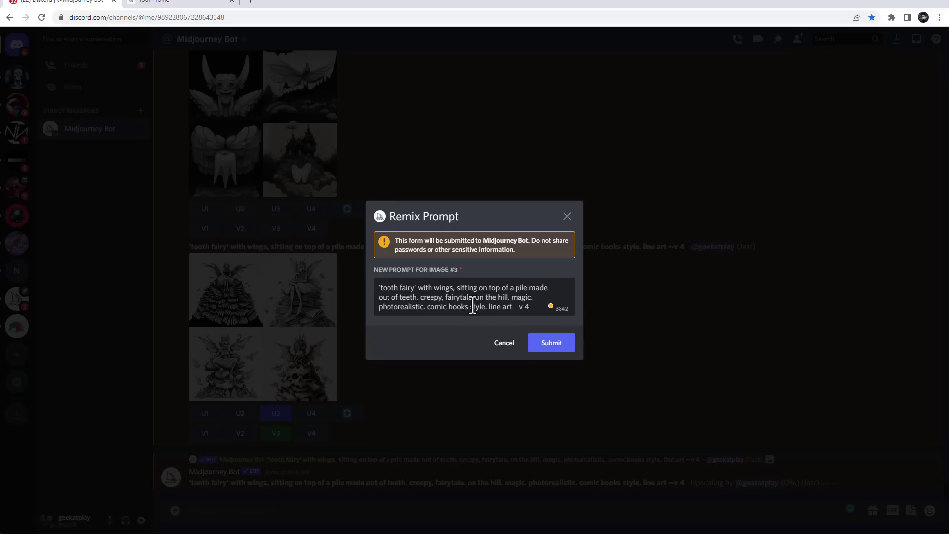
left_click_drag(512, 307, 487, 307)
key("BackSpace")
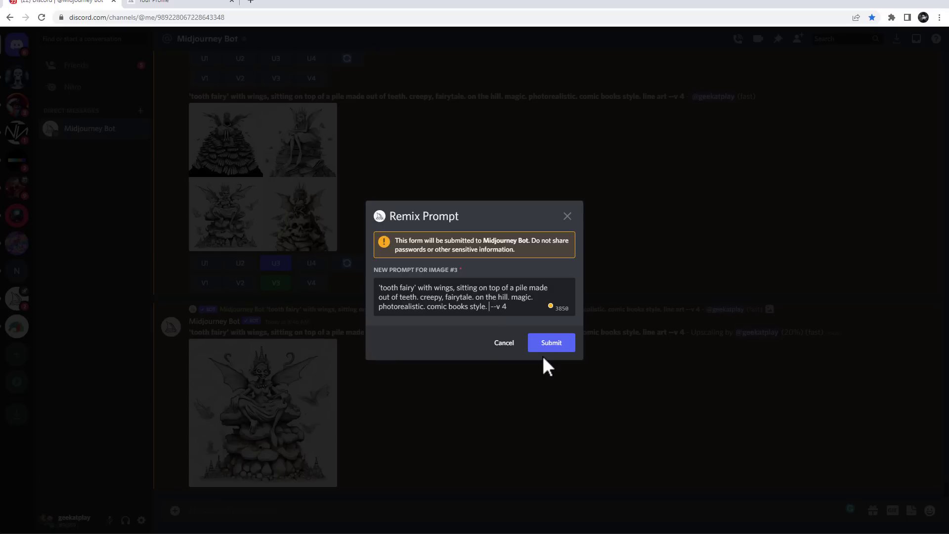
type("multicolor. pastel colors.")
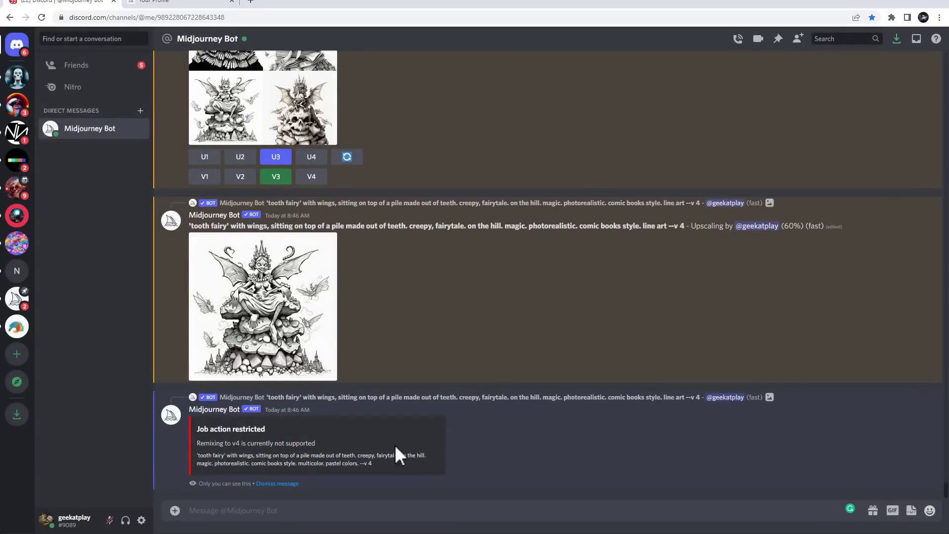
left_click_drag(332, 442, 195, 437)
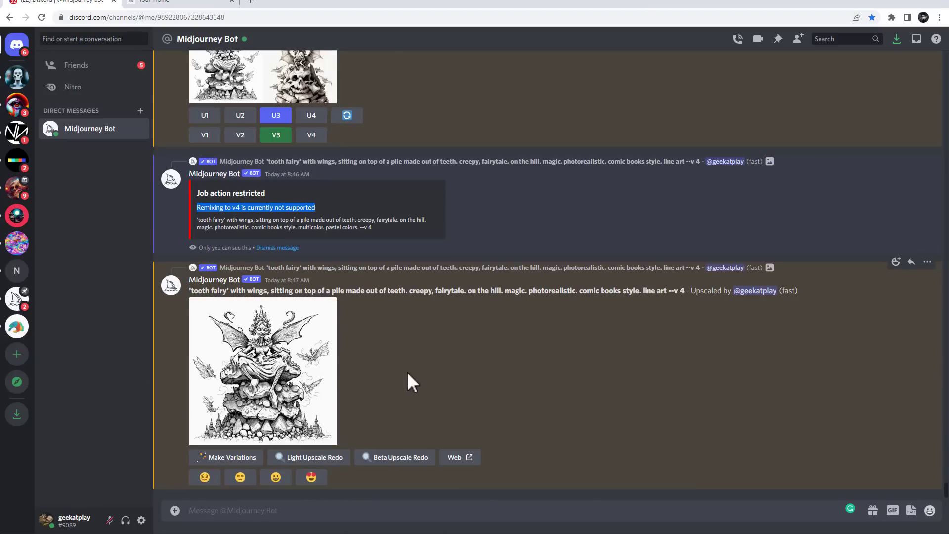
- Submit the tooth fairy prompt as an /imagine command with a 2:3 aspect ratio, "--ar 2:3", and no version flag
left_click(236, 217)
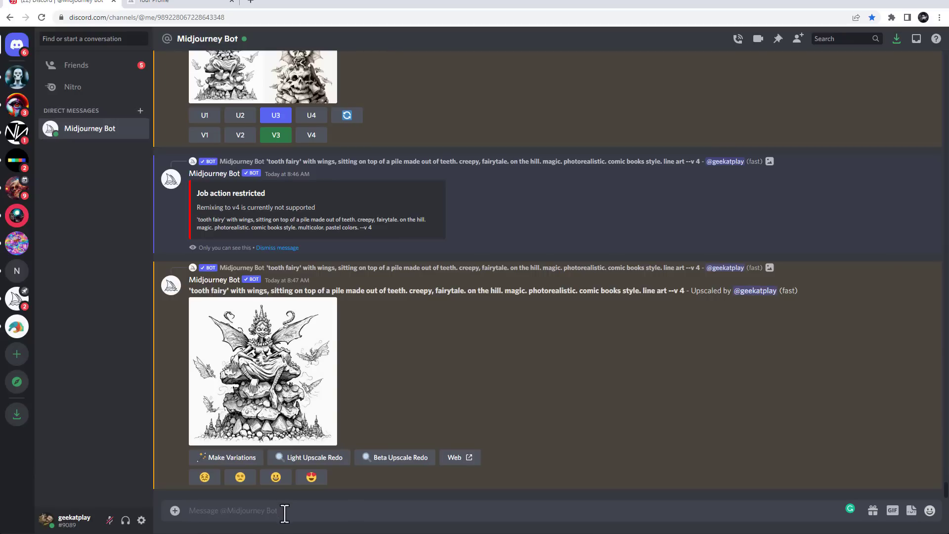
type("/im")
key("Tab")
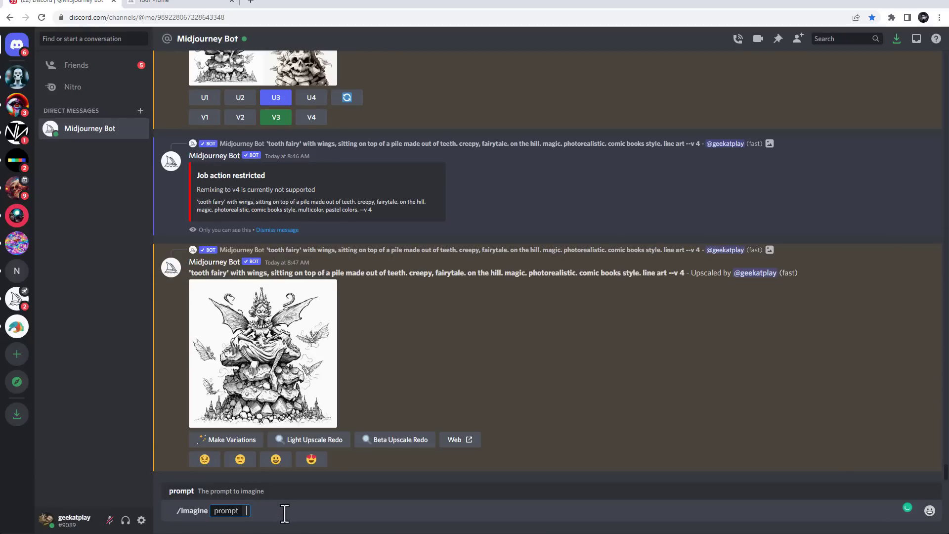
type("'tooth fairy' with wings, sitting on top of a pile made out of teeth. creepy, fairytale. on the hill. magic. photorealistic. comic books style. line art --")
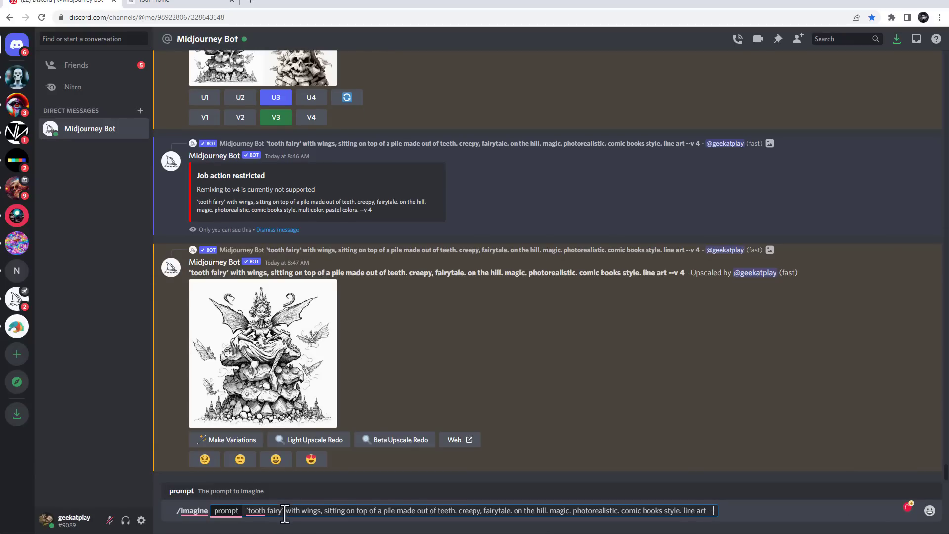
type("ar 2:3")
key("Return")
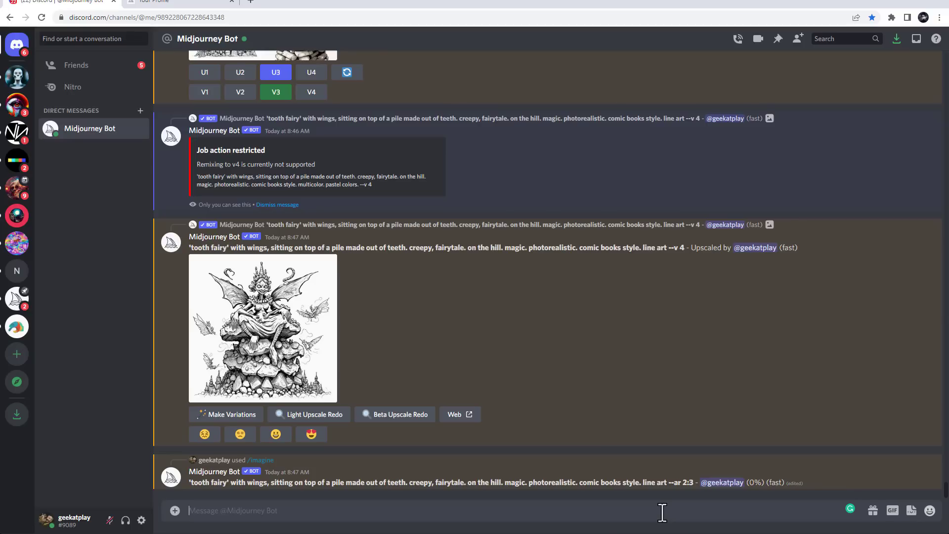
- Try to submit the tooth fairy prompt with the parameters "-ar 2:3 --v 4"
type("/i")
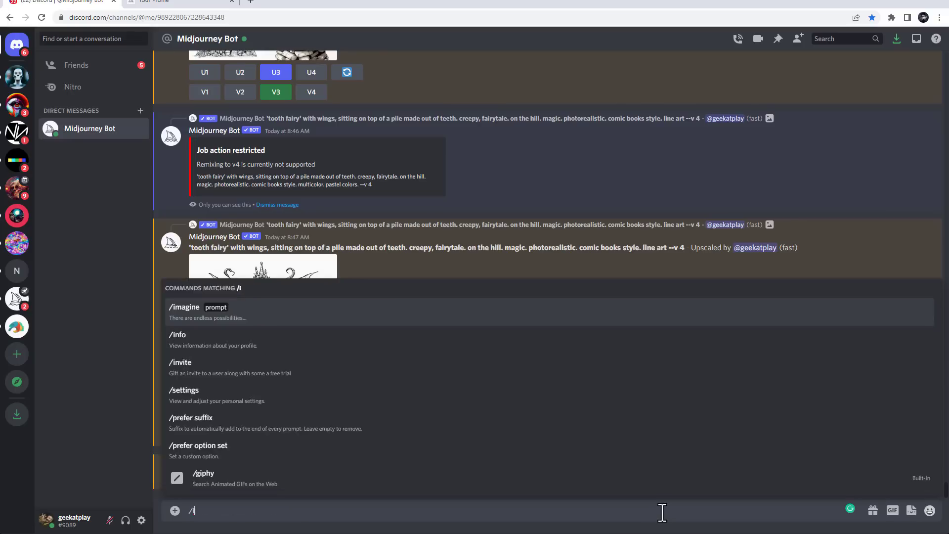
key("Return")
type("'tooth fairy' with wings, sitting on top of a pile made out of teeth. creepy, fairytale. on the hill. magic. photorealistic. comic books style. line art -")
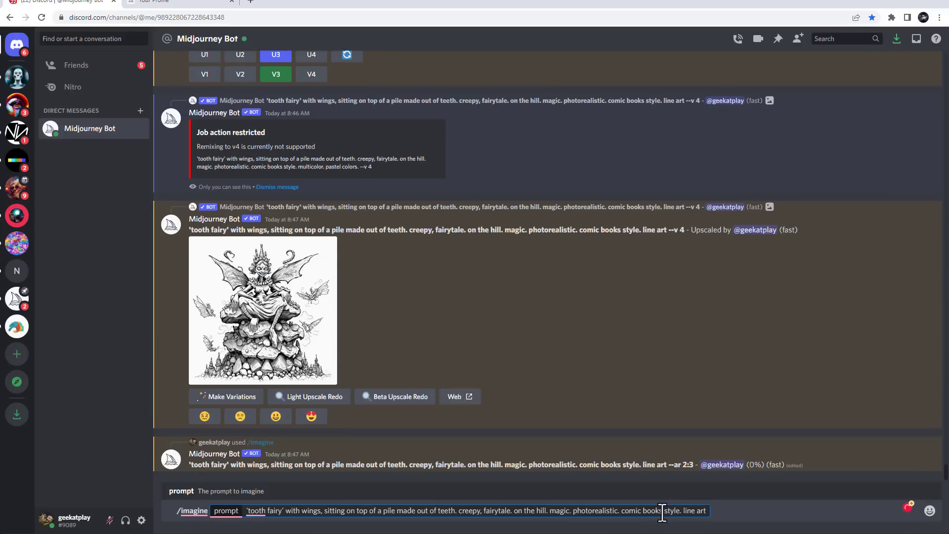
type("aar")
key("BackSpace")
key("BackSpace")
type("r 2:3 --v 4")
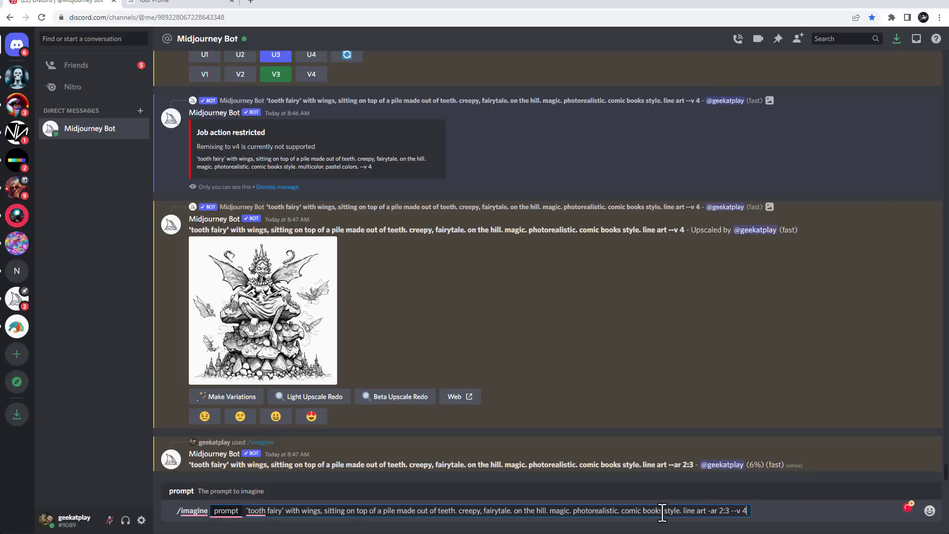
key("Return")
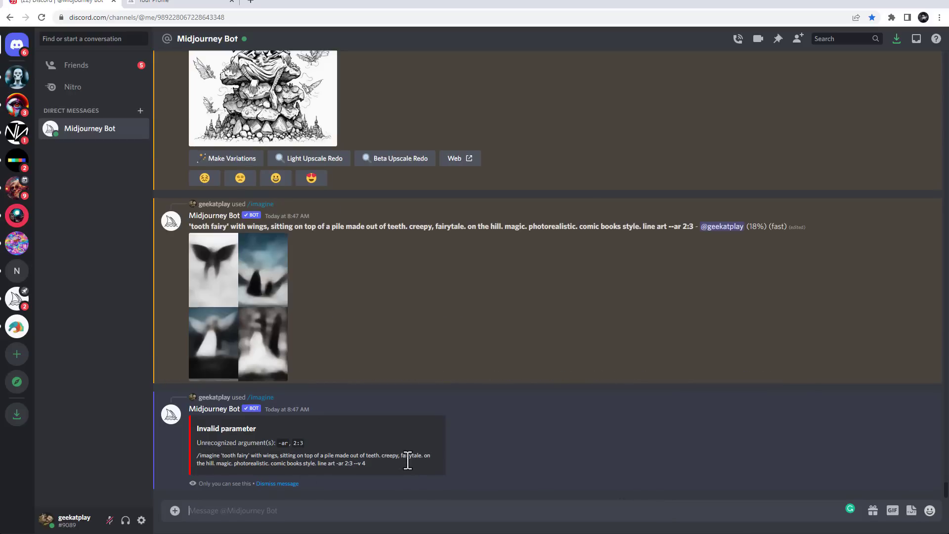
- Copy the prompt text, including "--v 4", from the message with the upscaled tooth fairy image
left_click_drag(393, 465, 190, 445)
scroll(374, 360, "up", 8)
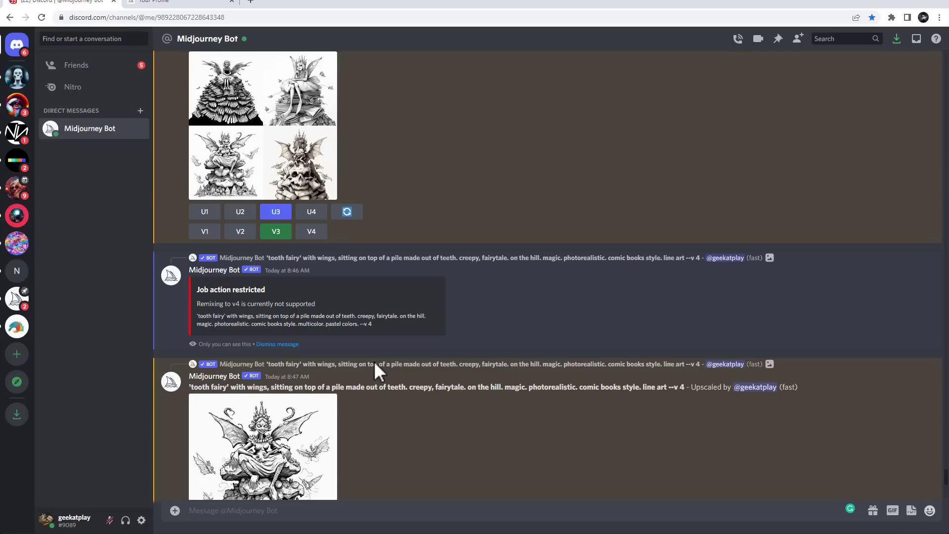
left_click_drag(375, 324, 324, 326)
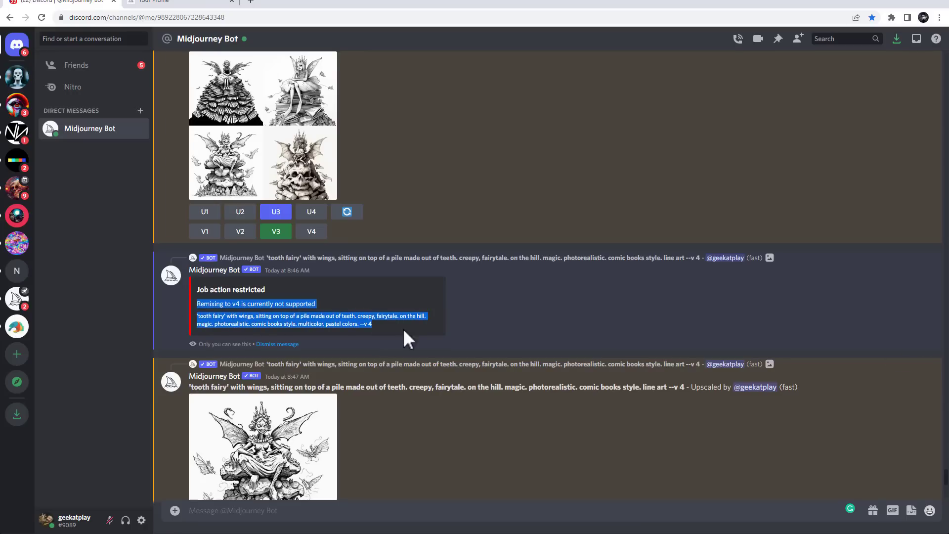
scroll(402, 342, "down", 3)
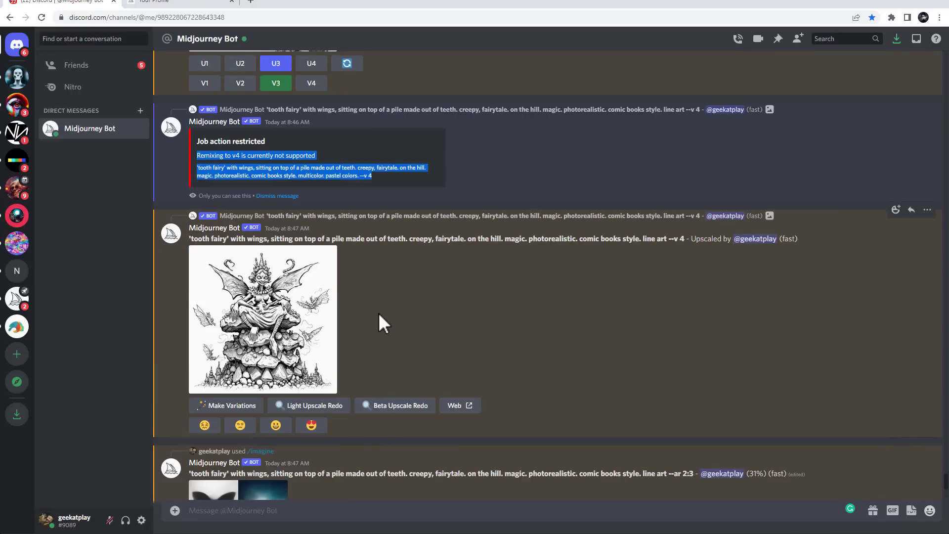
left_click_drag(188, 238, 684, 241)
key("ctrl+c")
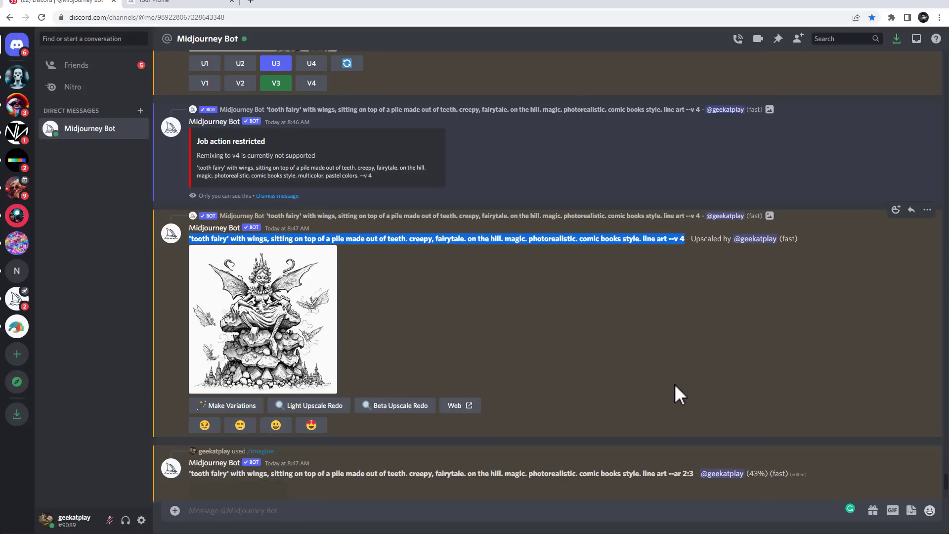
- Submit the copied prompt as an /imagine command with "line art" replaced by "pastel colors", keeping "--v 4"
left_click(337, 512)
type("/")
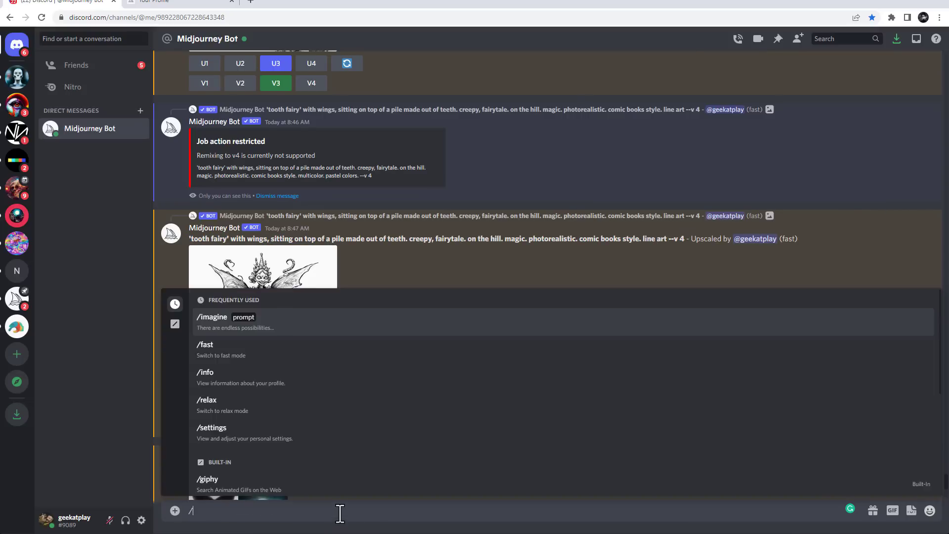
type("imag")
key("Tab")
key("ctrl+v")
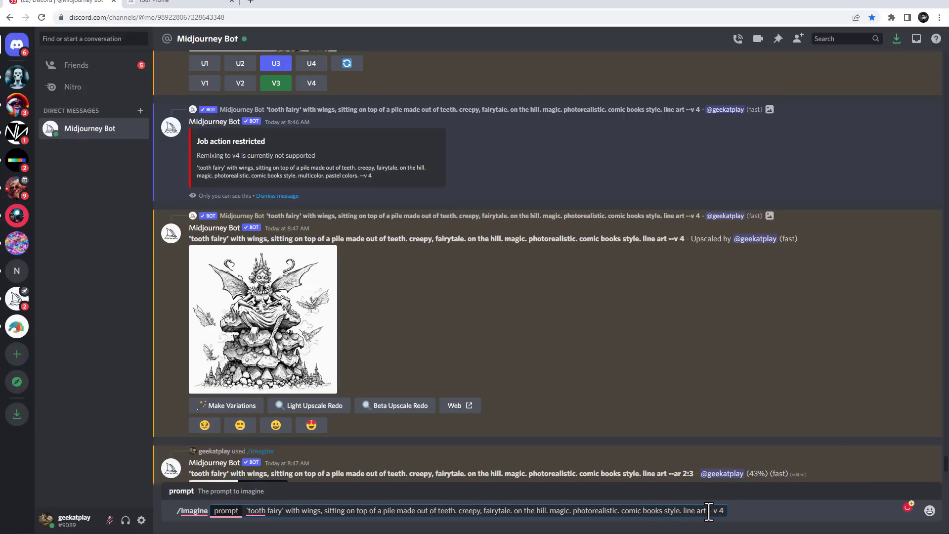
left_click_drag(708, 511, 683, 512)
type("pastel v")
type("olorsd")
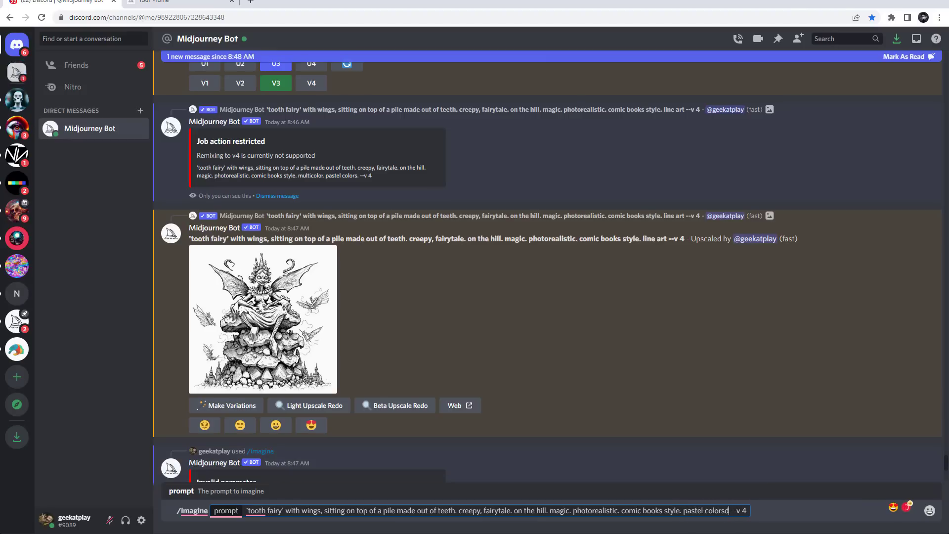
key("BackSpace")
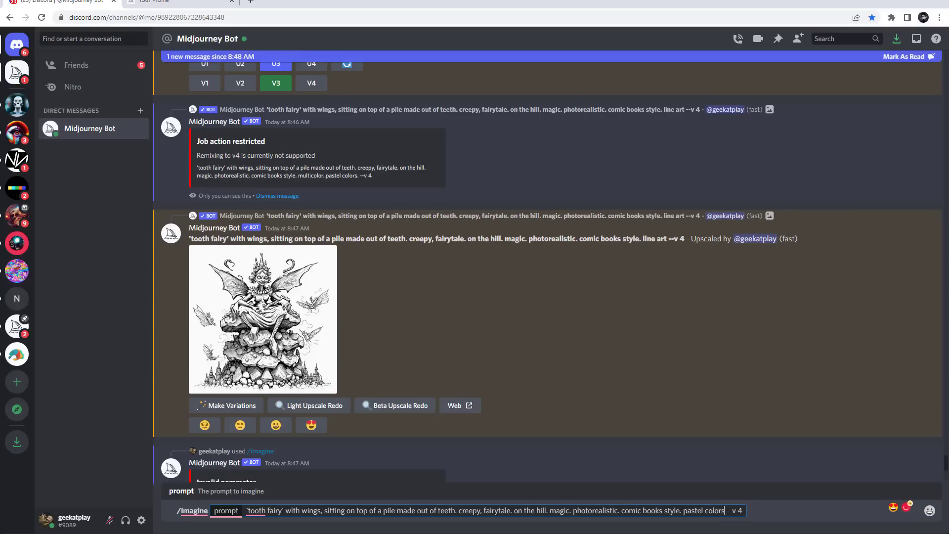
key("Return")
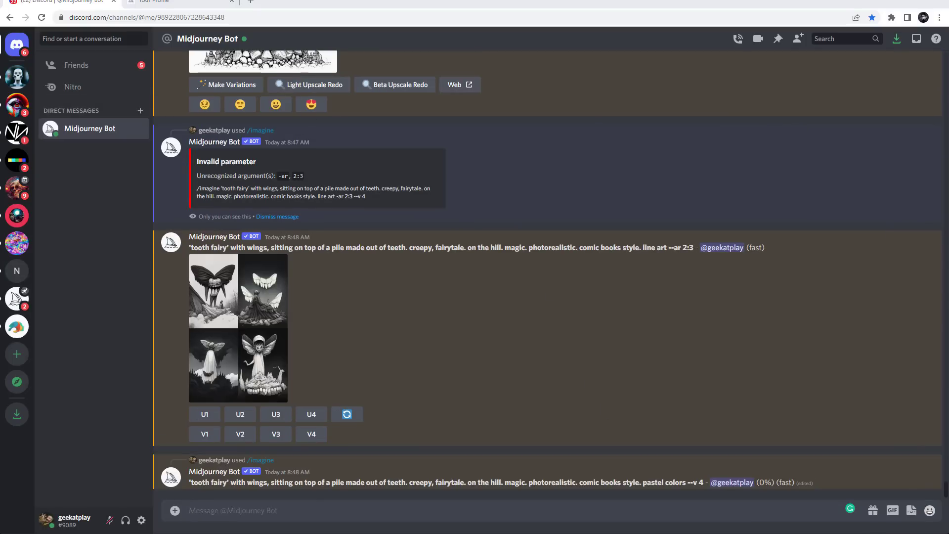
left_click(324, 506)
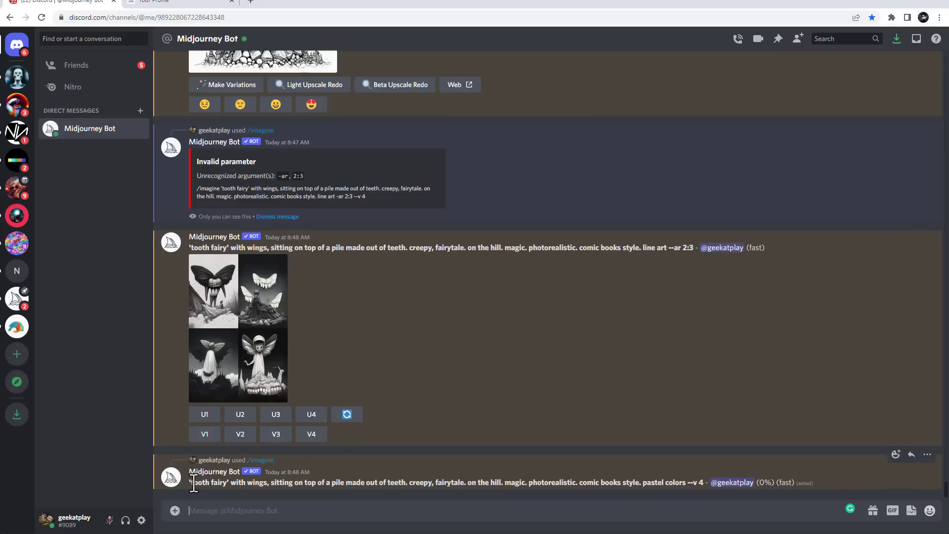
- Copy the pastel colors tooth fairy prompt without its version flag and submit it as an /imagine command with "--test" appended
left_click_drag(641, 478, 685, 483)
key("ctrl+c")
left_click(483, 512)
type("/")
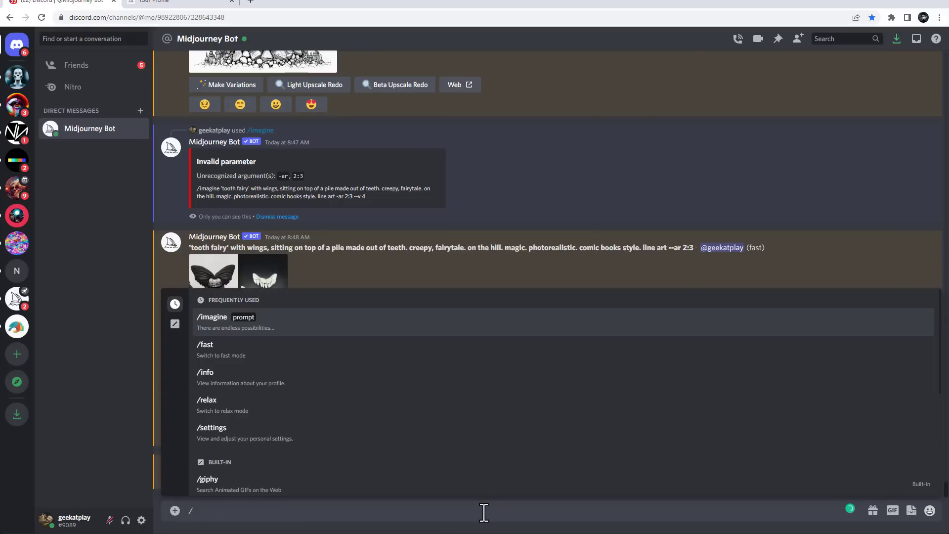
type("im")
key("Tab")
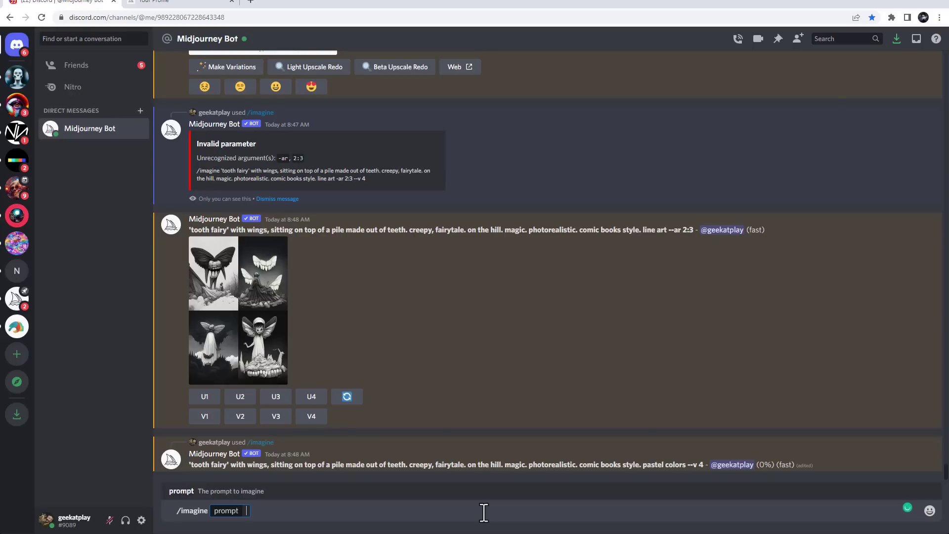
key("ctrl+v")
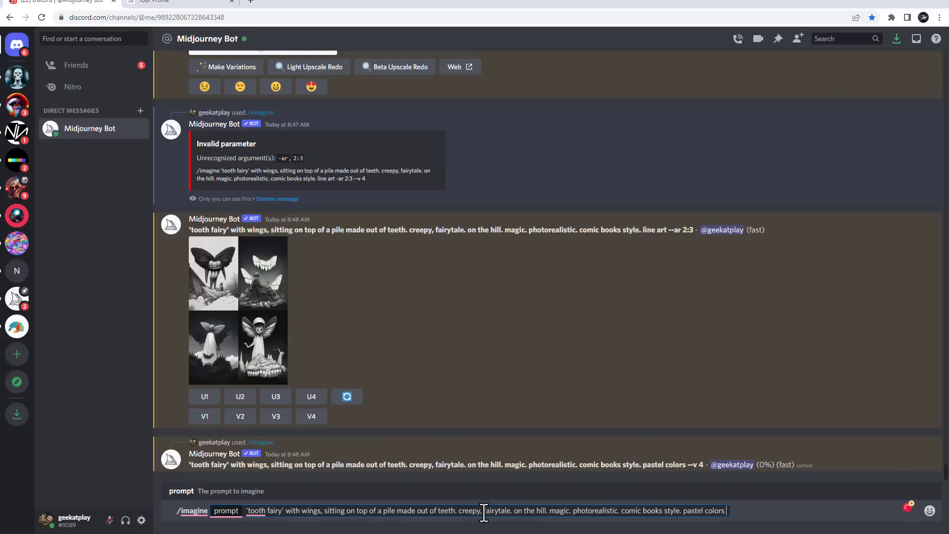
type("--test")
key("Return")
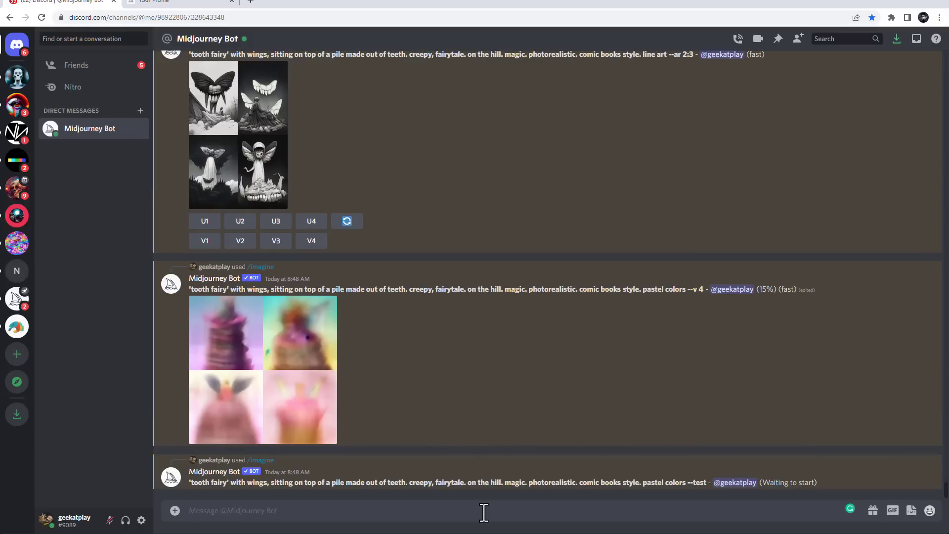
- Submit the same pastel colors tooth fairy prompt as an /imagine command with "--testp" appended
type("/im")
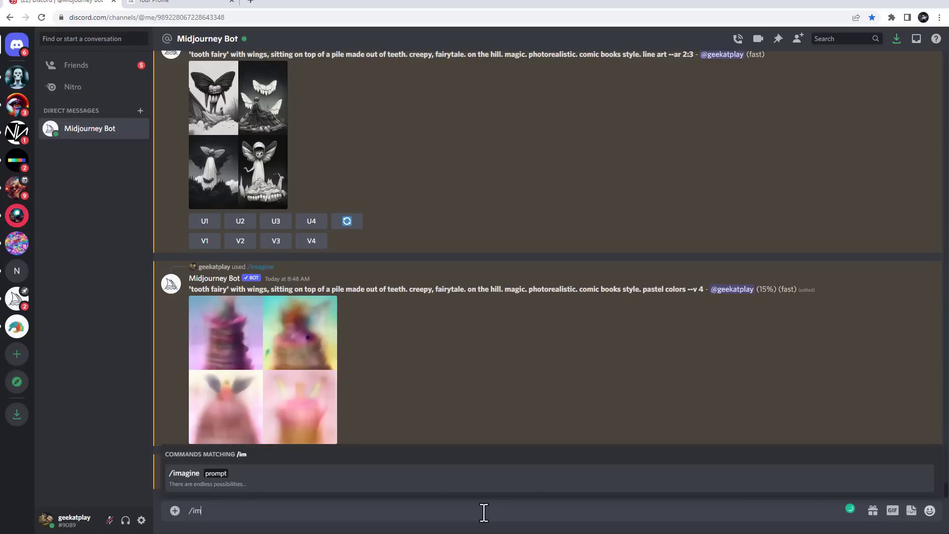
key("Tab")
key("ctrl+v")
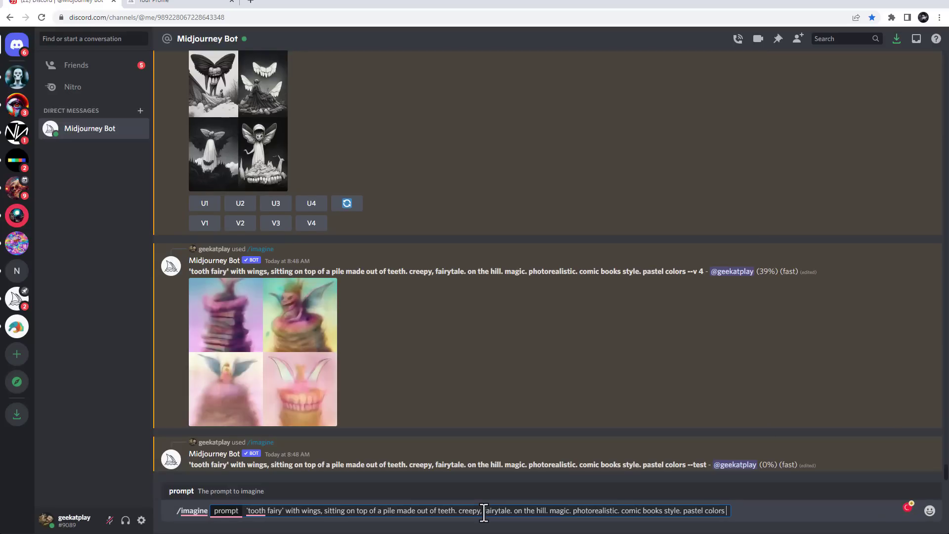
type("--testp")
key("Return")
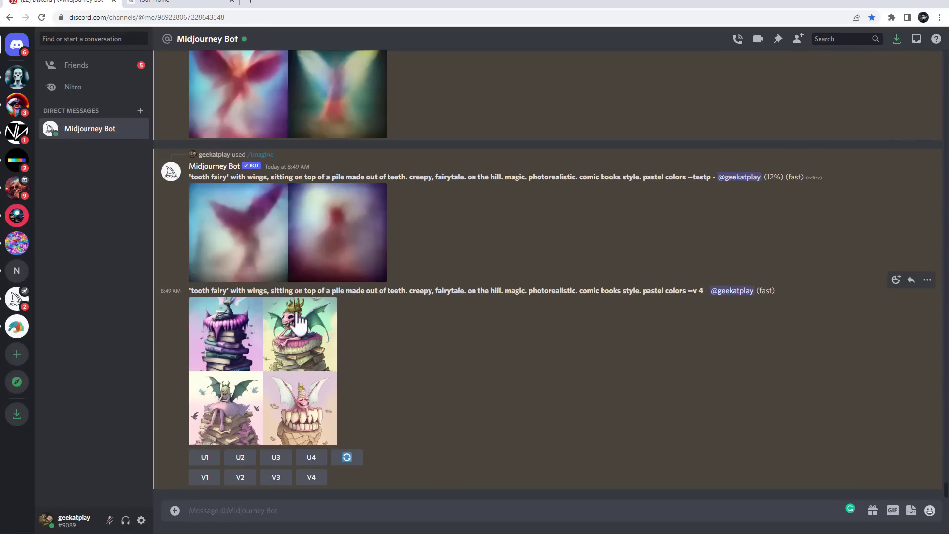
- Enlarge the "--v 4" pastel colors tooth fairy grid to examine its four images, and close the preview
left_click(272, 341)
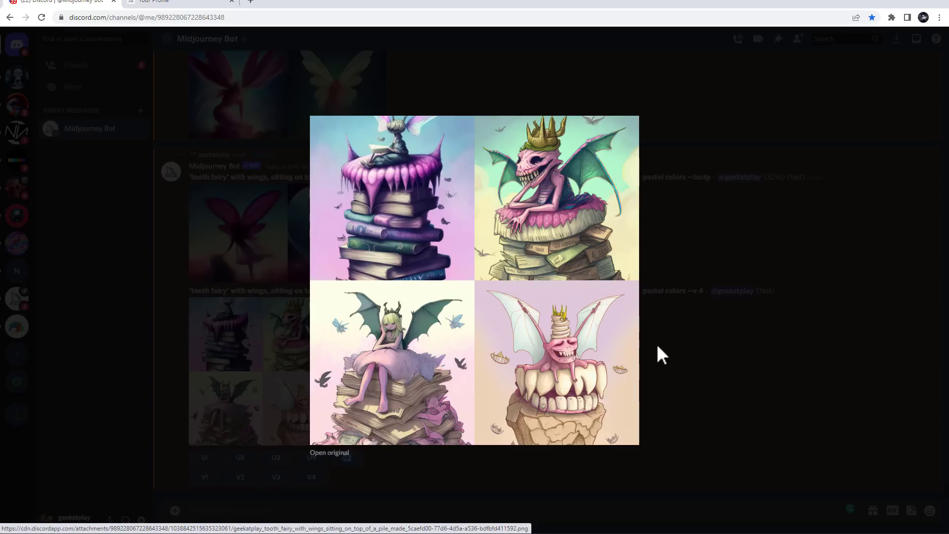
left_click(676, 359)
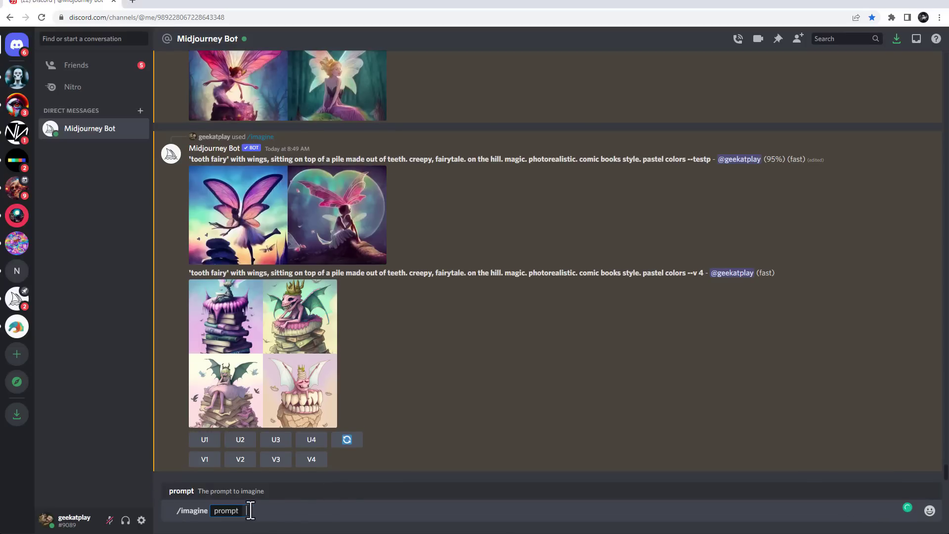
- Enter the /imagine prompt "Twenty Thousand Leagues Under the Seas, Jules Verne. Retro Sci-fi. underwater. octopus. kraken, tenticels" without submitting it
type("Twenty Thousand Leagues Under the Seas, Jules Verne. Retro Sci-fi. underwater. octopus. kraken, tenticels")
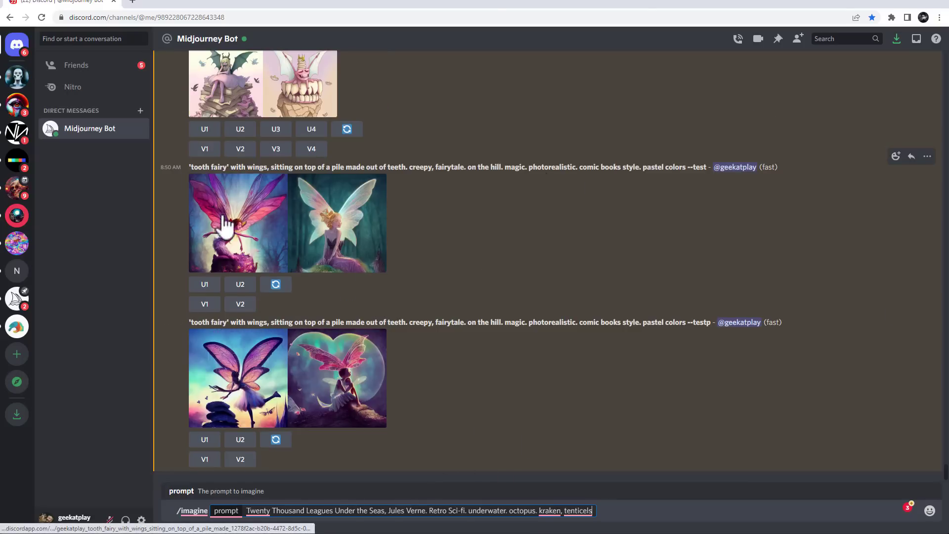
- Compare enlarged previews of the pastel colors tooth fairy results for "--test", "--testp" and "--v 4"
left_click(246, 232)
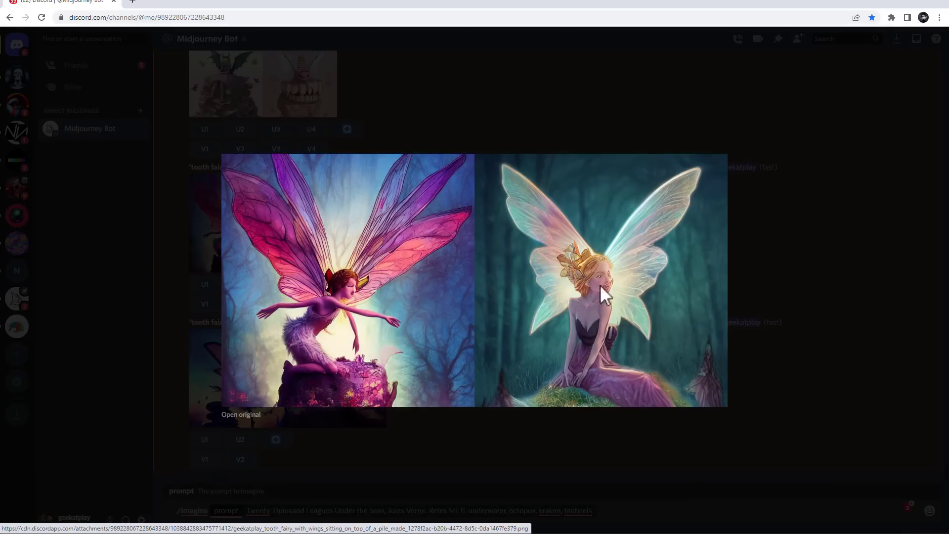
left_click(766, 294)
left_click(370, 380)
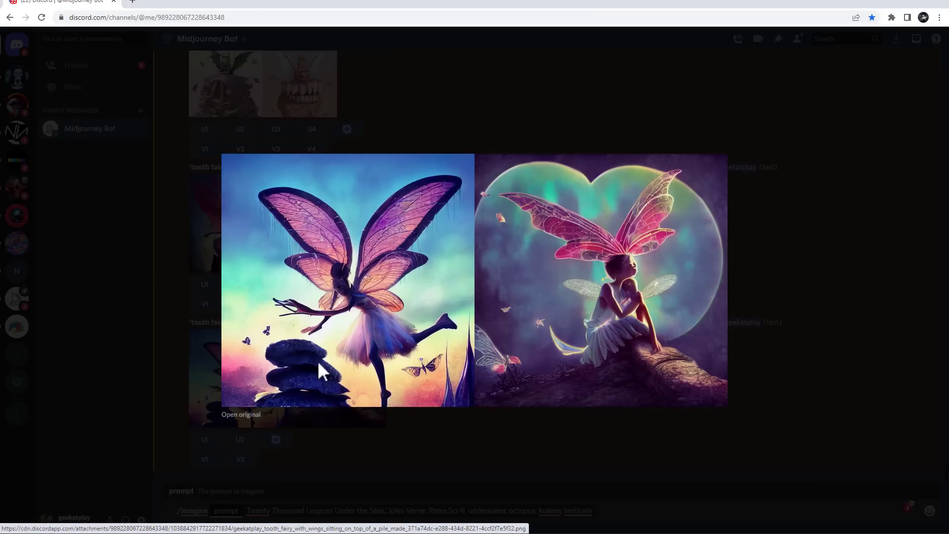
left_click(801, 261)
scroll(400, 271, "up", 2)
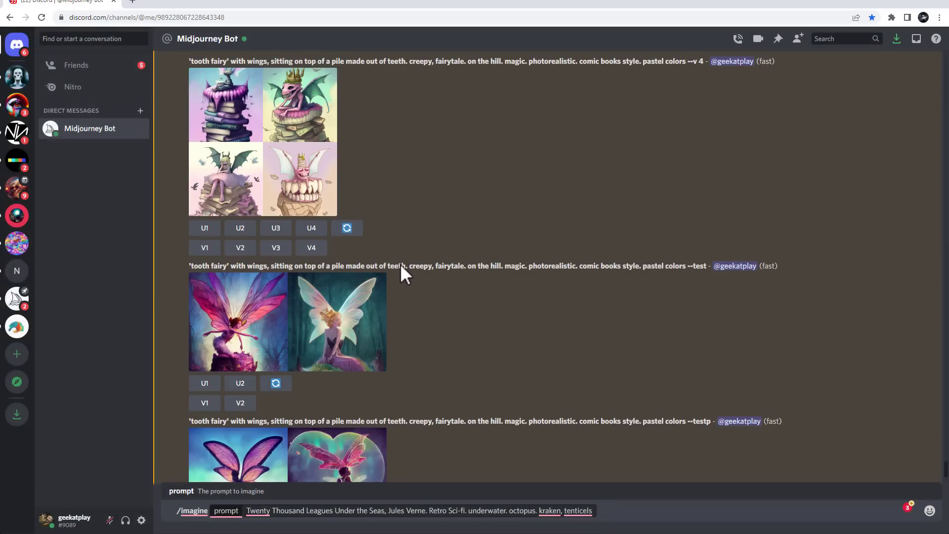
left_click(303, 190)
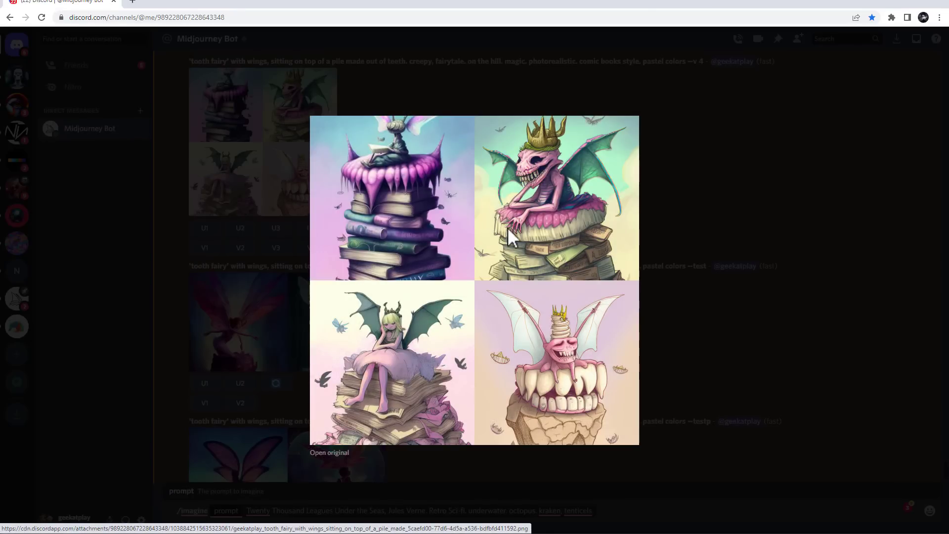
left_click(770, 162)
scroll(424, 322, "down", 2)
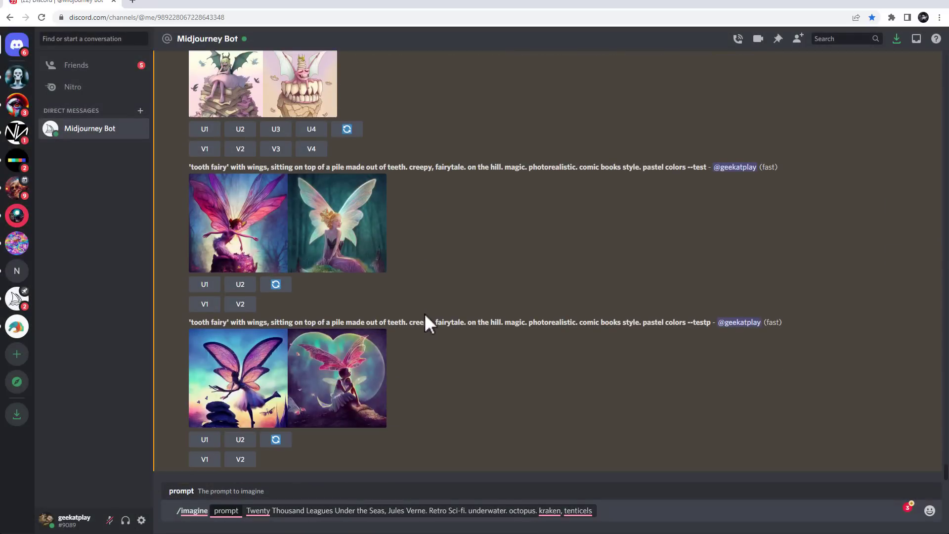
- Append "--v 4" to the pending Twenty Thousand Leagues prompt and submit it
left_click(593, 512)
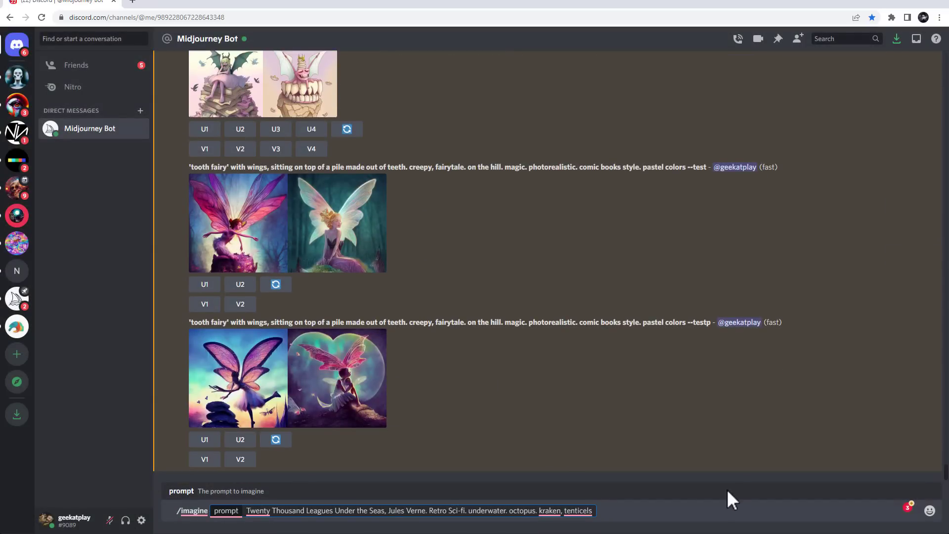
type("--v 4")
key("Return")
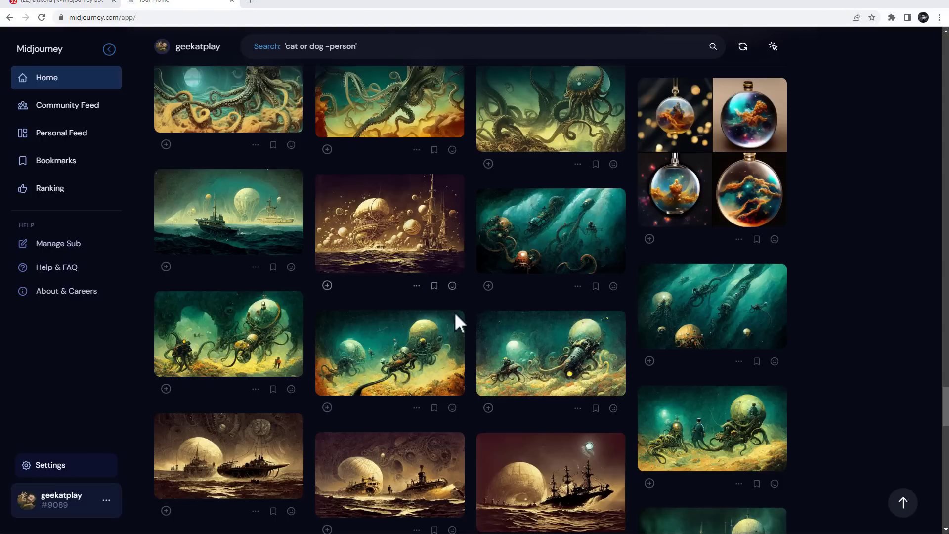
- Examine earlier Twenty Thousand Leagues images in the Midjourney web gallery, enlarging the diving machines, the domed ship scene and the octopus
left_click(463, 354)
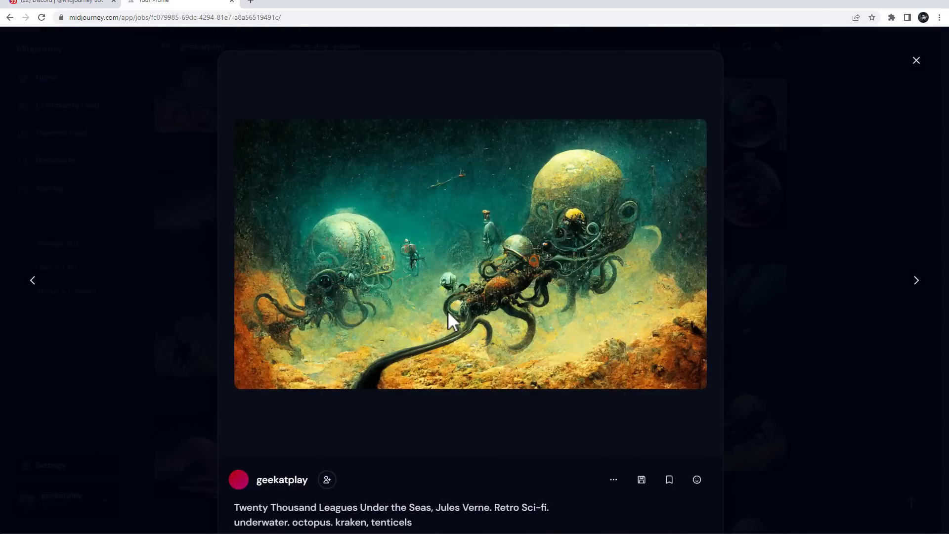
left_click(849, 326)
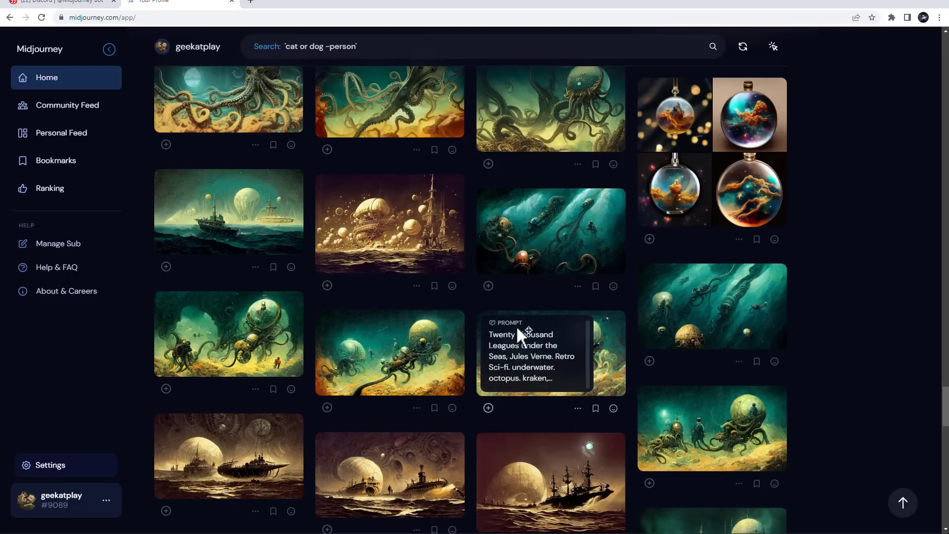
scroll(657, 277, "up", 4)
scroll(657, 278, "up", 2)
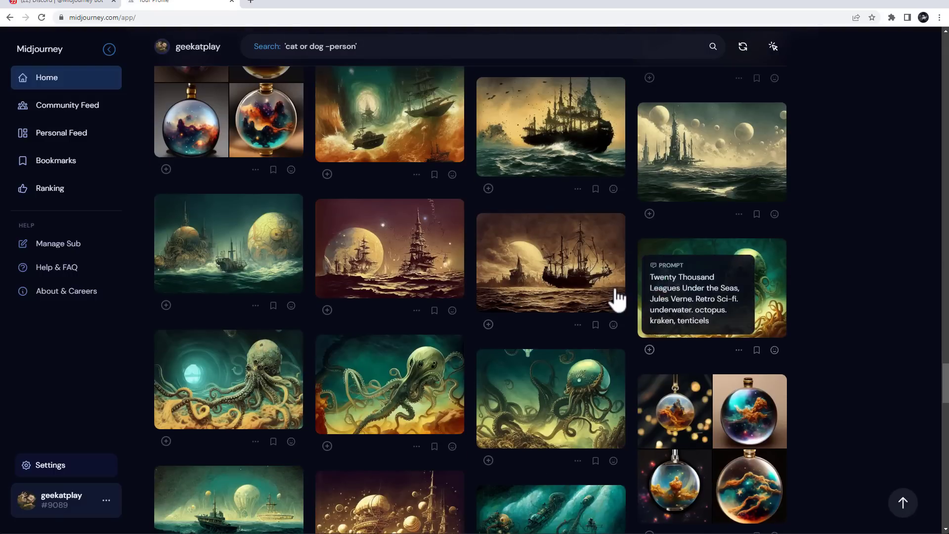
left_click(270, 225)
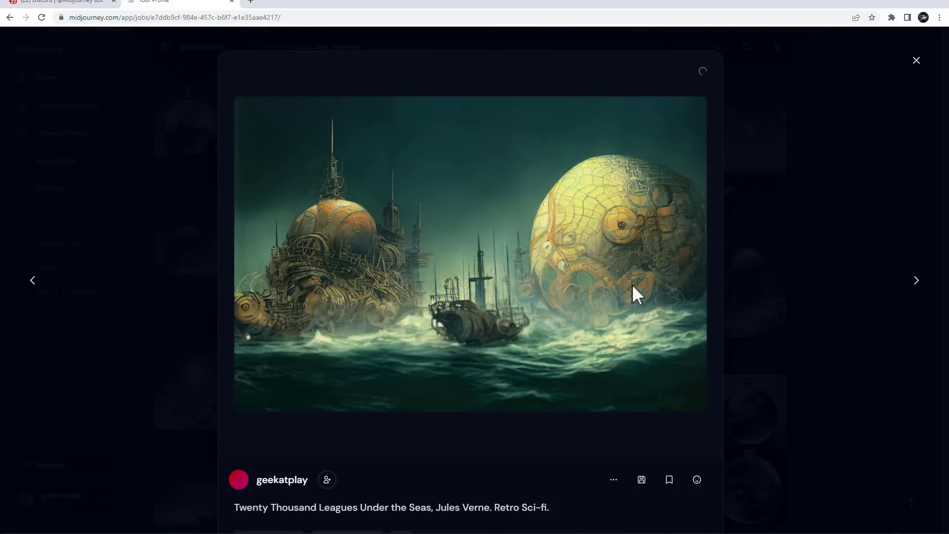
left_click(810, 276)
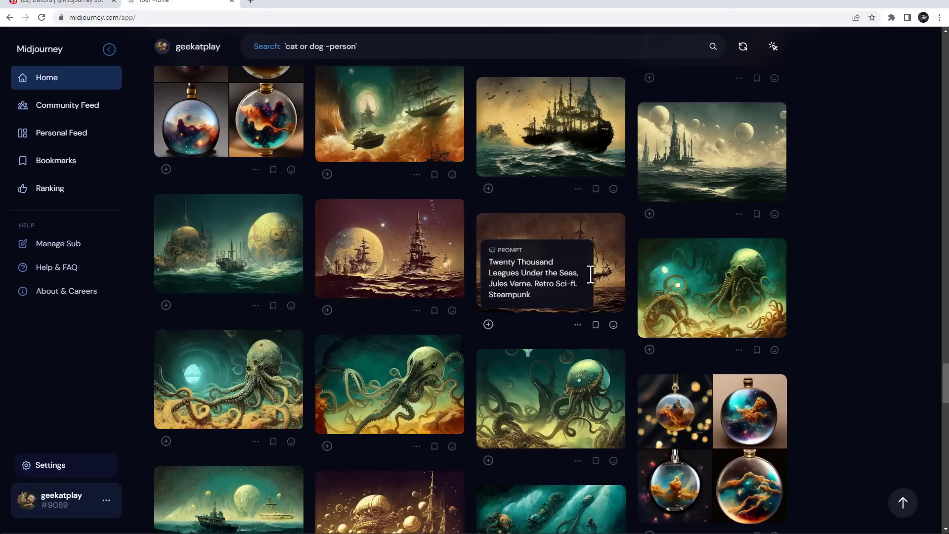
scroll(714, 296, "up", 5)
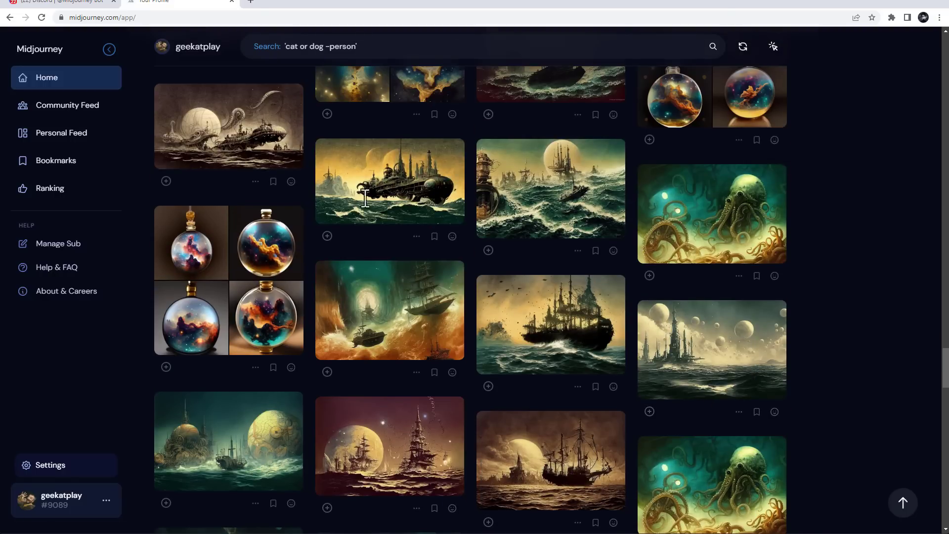
scroll(572, 287, "down", 3)
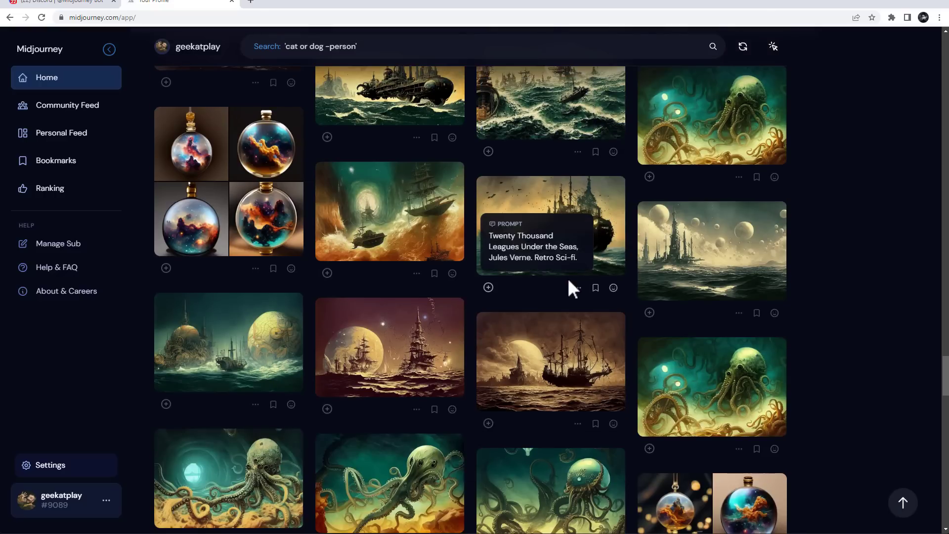
left_click(759, 121)
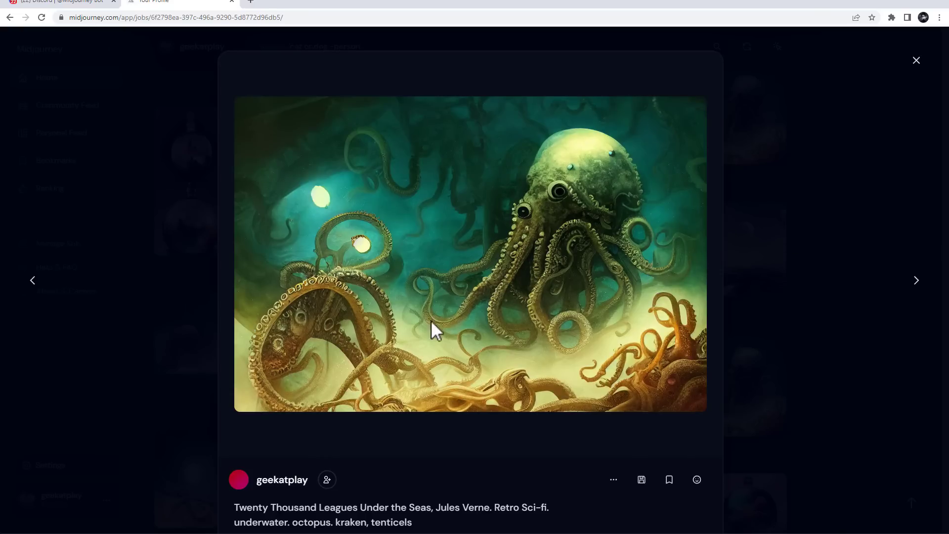
left_click(871, 254)
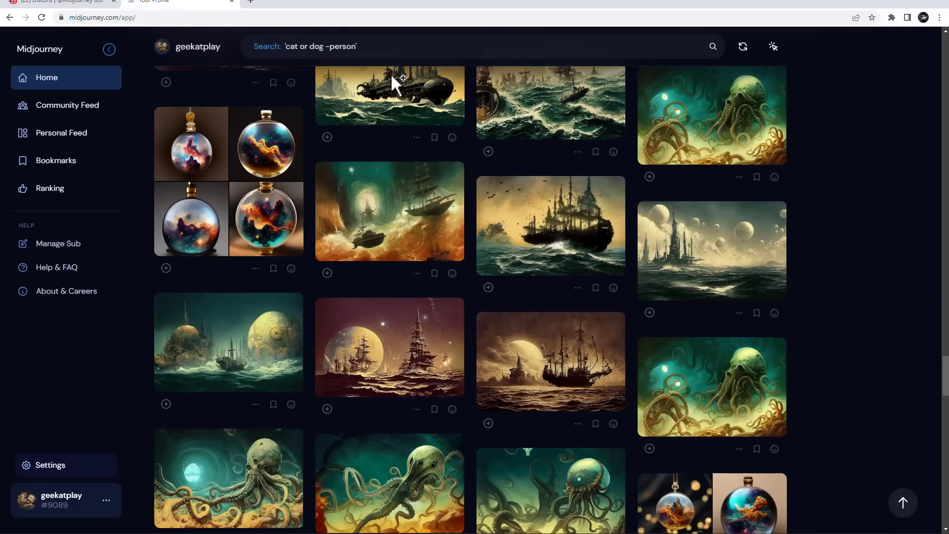
- Switch back to the Midjourney Bot chat in Discord and examine the enlarged Twenty Thousand Leagues "--v 4" grid
left_click(59, 4)
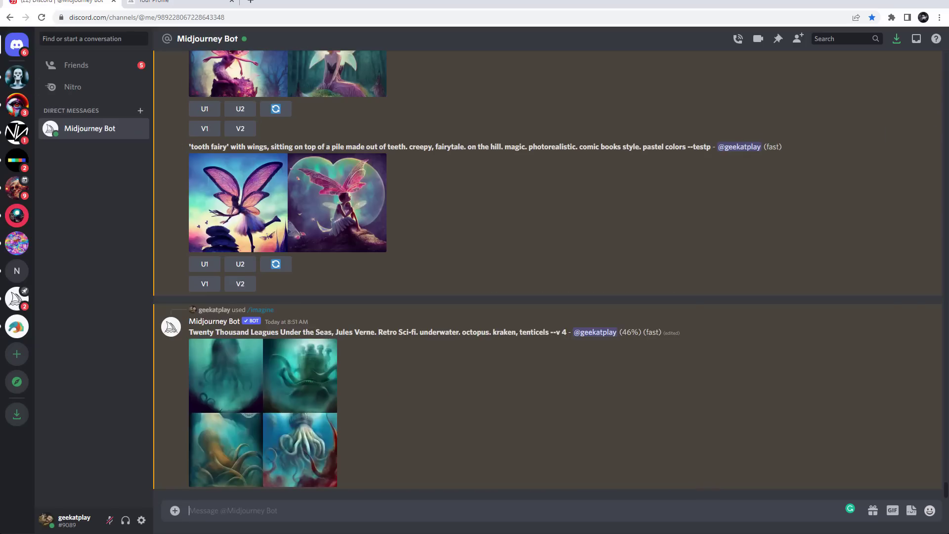
left_click(263, 412)
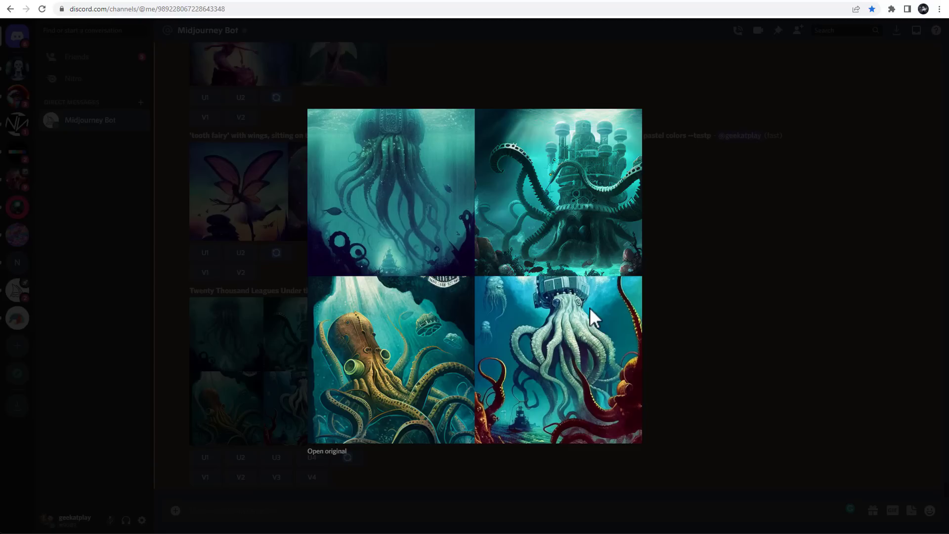
left_click(715, 271)
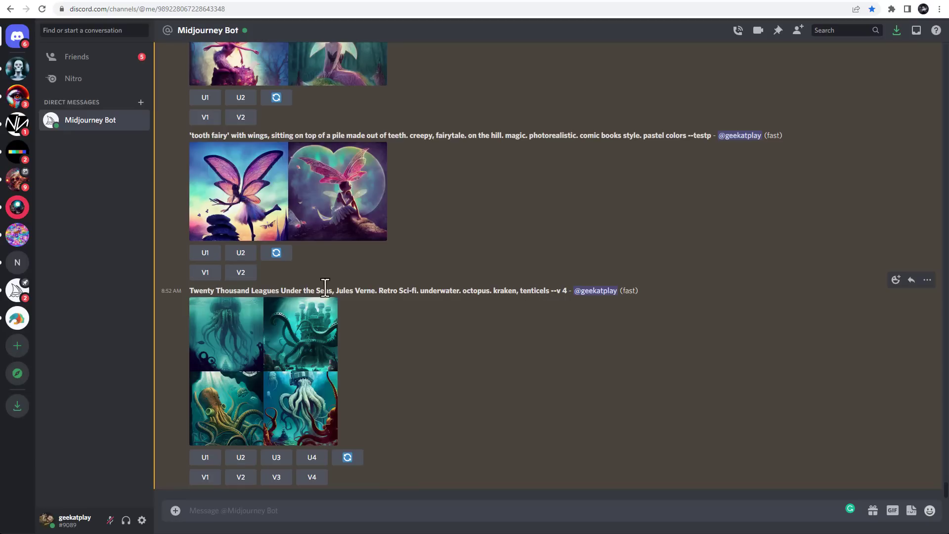
- Review the Twenty Thousand Leagues "--v 4" grid once more and upscale its first and third images
left_click(296, 412)
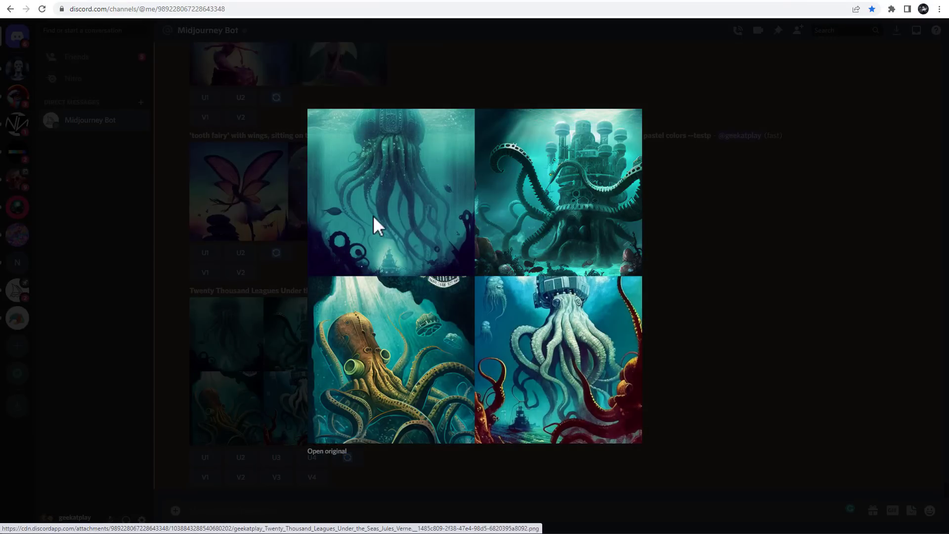
left_click(758, 264)
left_click(210, 458)
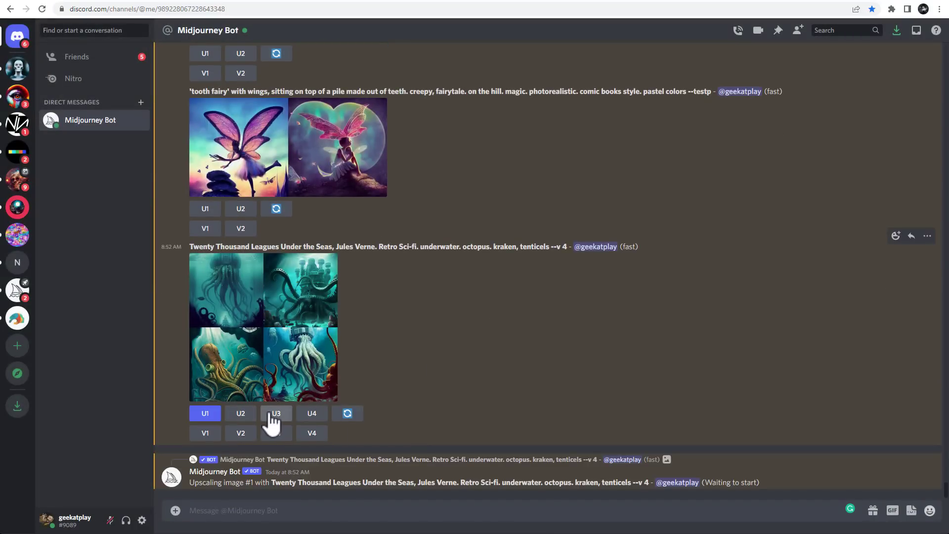
left_click(273, 413)
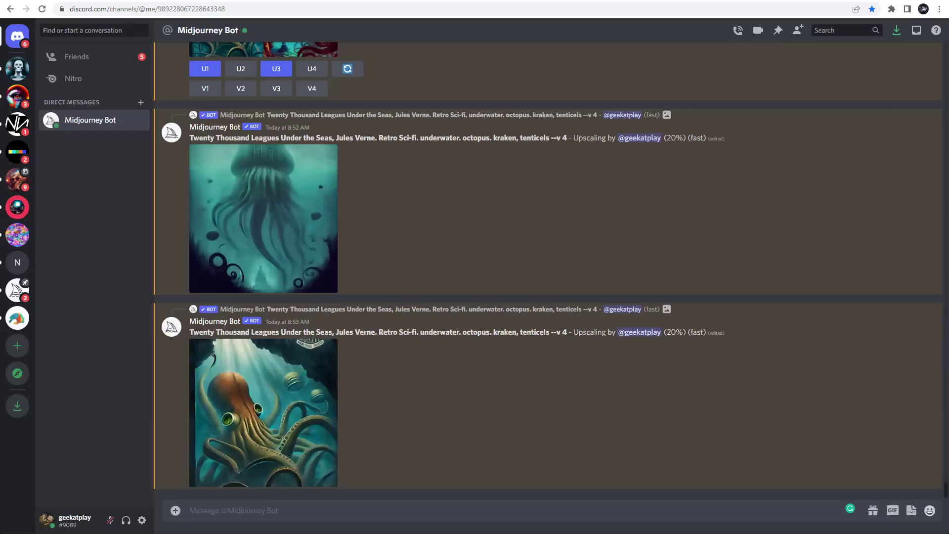
- Submit the /imagine prompt "gorgeous atompunk diner waitress, norman rockwell, boris vallejo" without a version flag
left_click(293, 510)
type("/im")
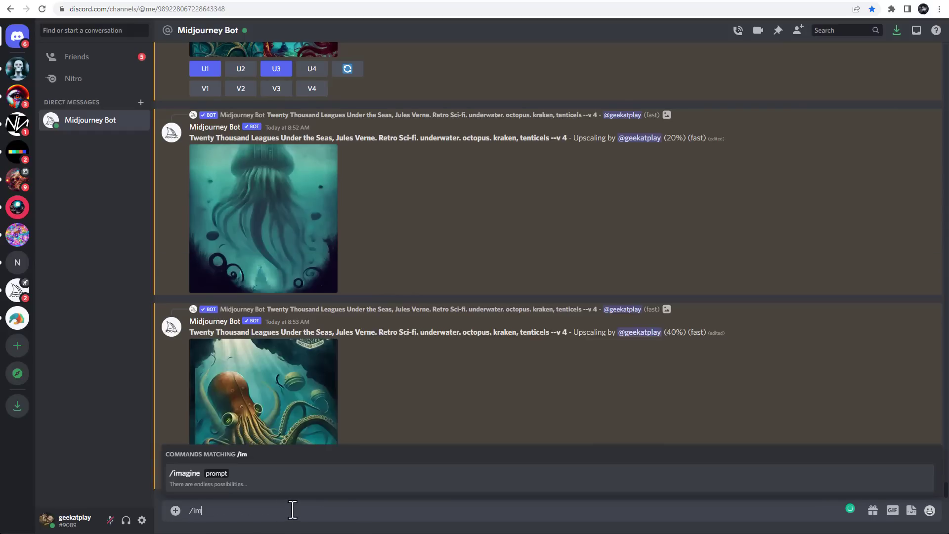
key("Tab")
type("gorgeous atompunk diner waitress, norman rockwell, boris vallejo")
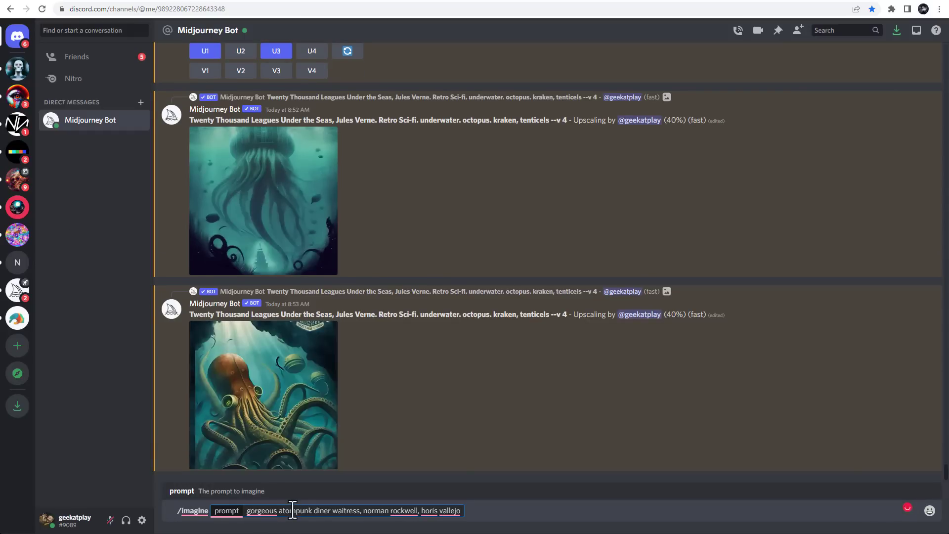
key("Return")
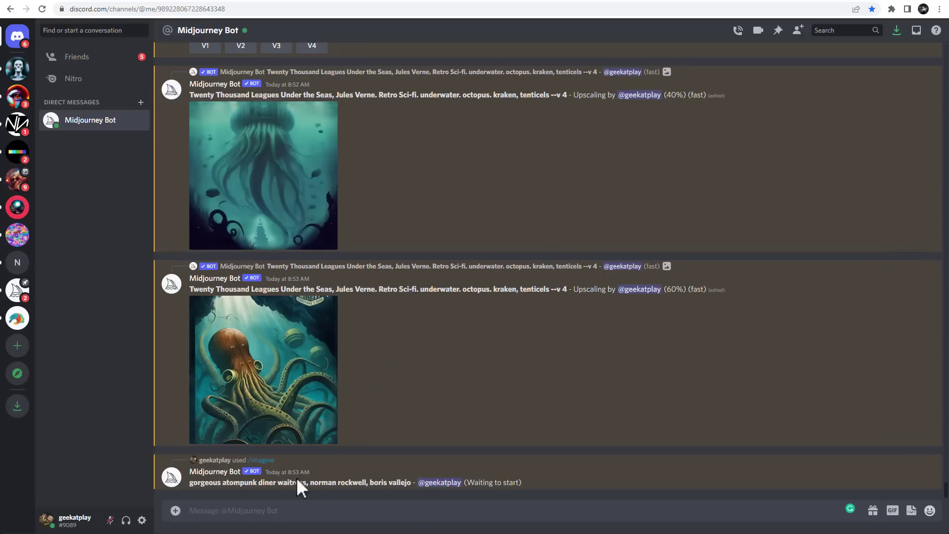
- Submit the /imagine prompt "gorgeous atompunk diner waitress, norman rockwell, boris vallejo --v 4"
type("/")
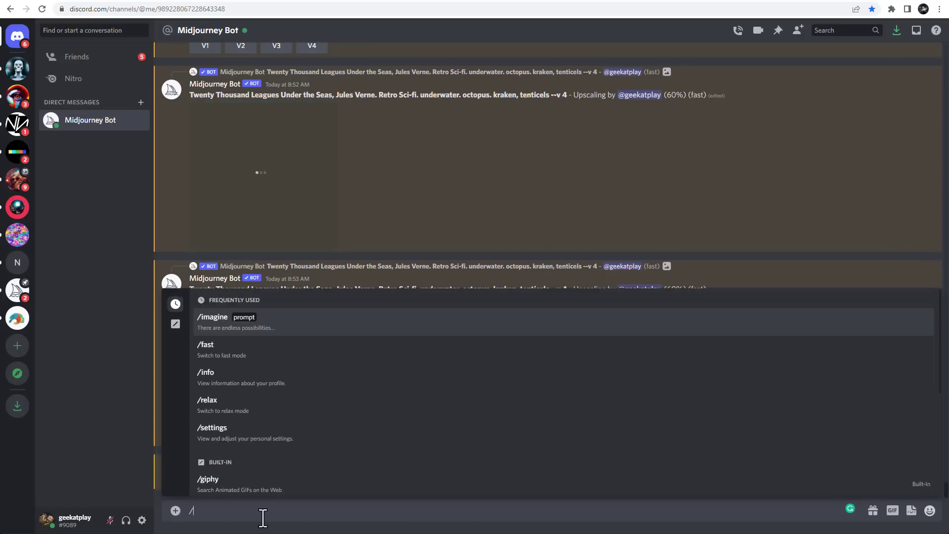
key("Return")
type("gorgeous atompunk diner waitress, norman rockwell, boris vallejo")
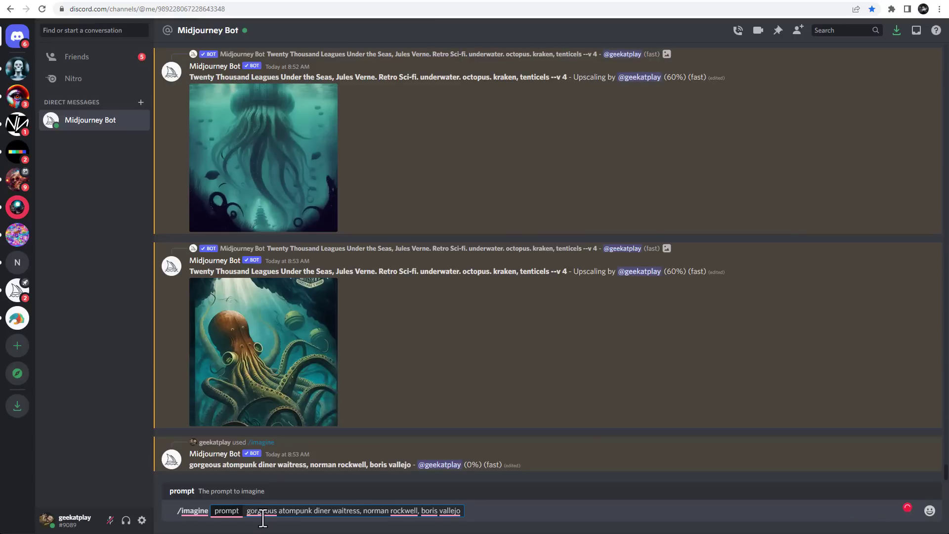
type("--v 4")
key("Return")
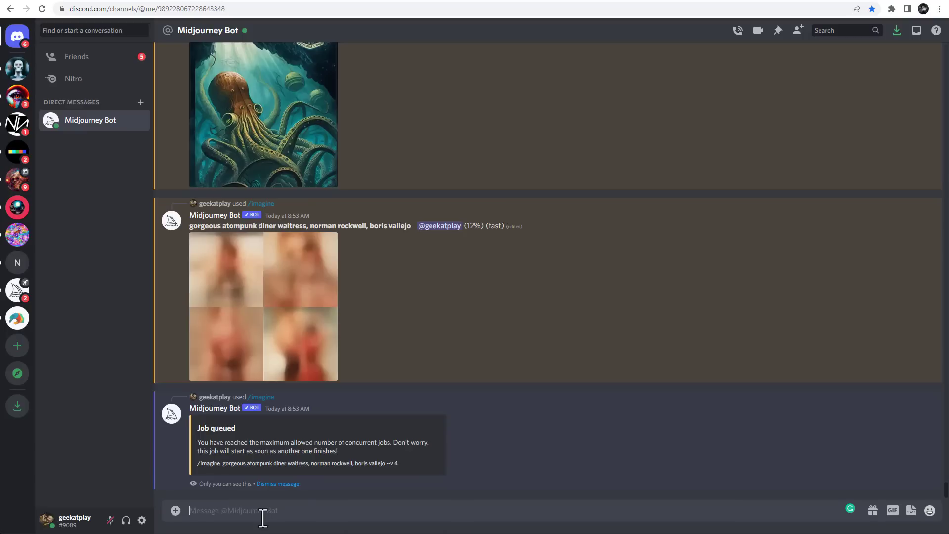
- Submit the /imagine prompt "gorgeous atompunk diner waitress, norman rockwell, boris vallejo" with the flag "--v 2"
type("/i")
key("Tab")
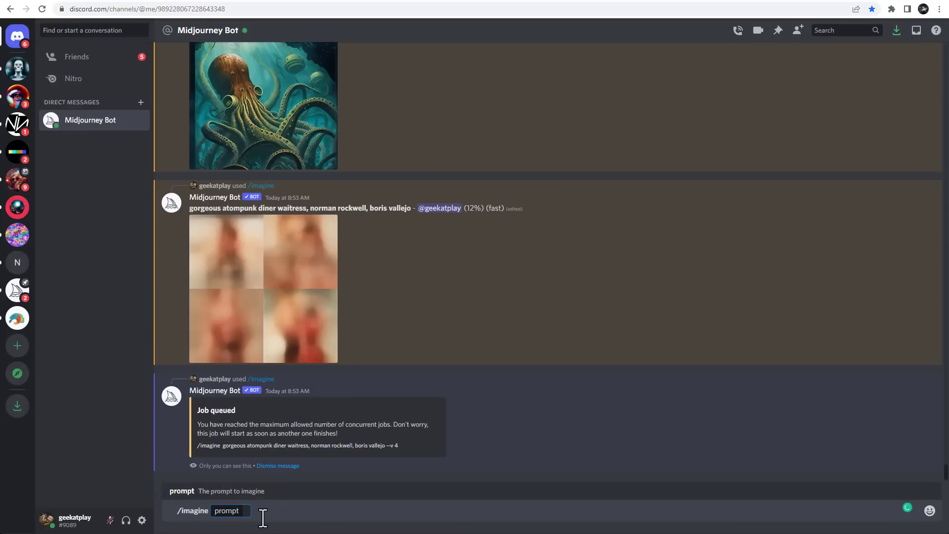
type("gorgeous atompunk diner waitress, norman rockwell, boris vallejo")
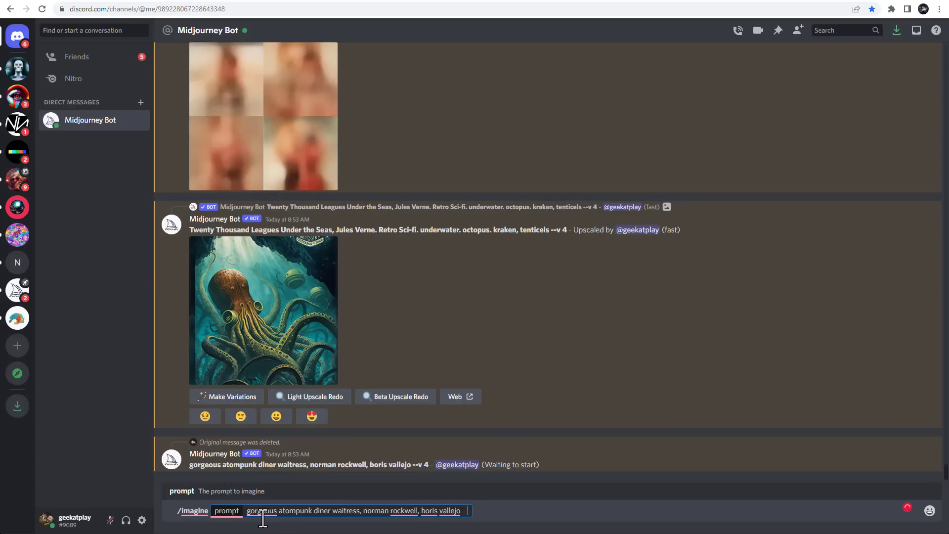
type("--v 2")
key("Return")
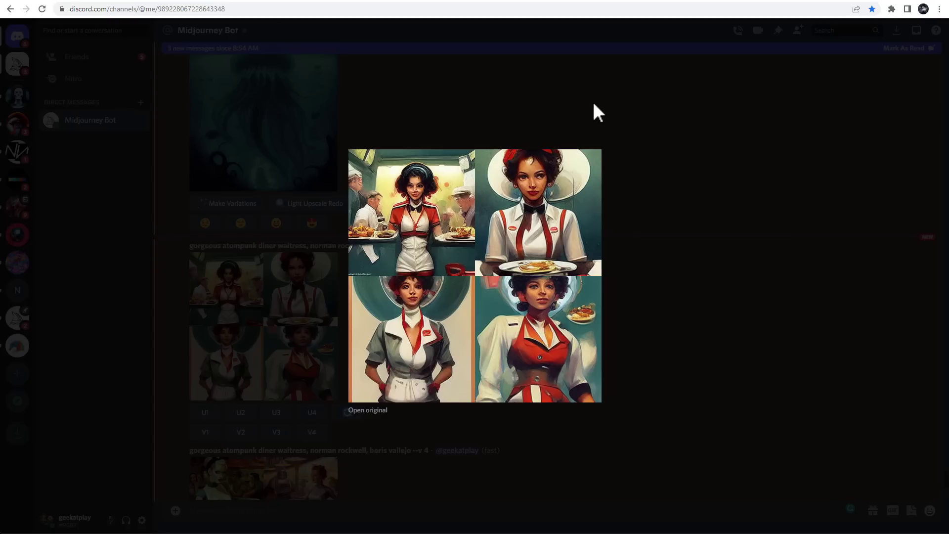
- Compare the enlarged diner waitress grid made without a version flag with the enlarged "--v 4" grid
left_click(570, 120)
scroll(346, 276, "down", 4)
left_click(262, 331)
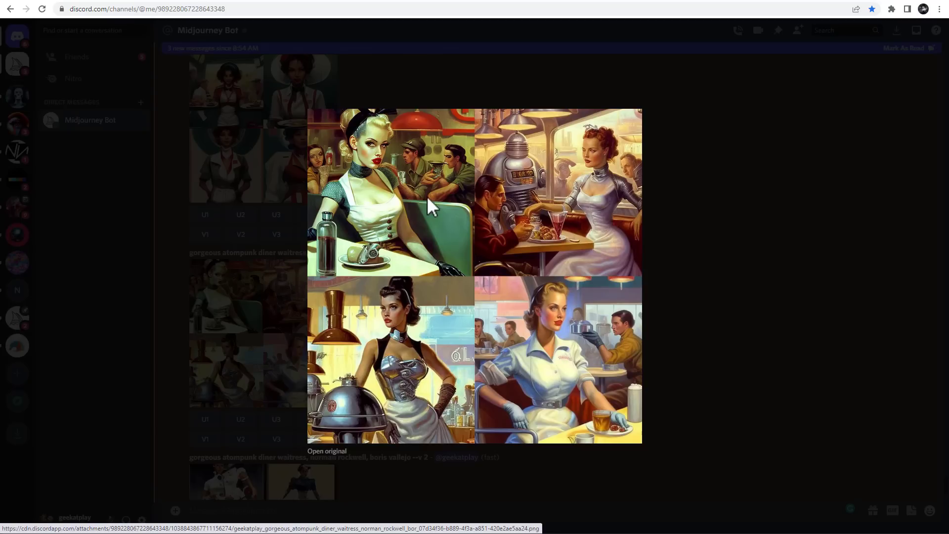
left_click(741, 217)
- Upscale all four images of the "--v 4" waitress grid and the first two of the grid without a version flag
left_click(207, 420)
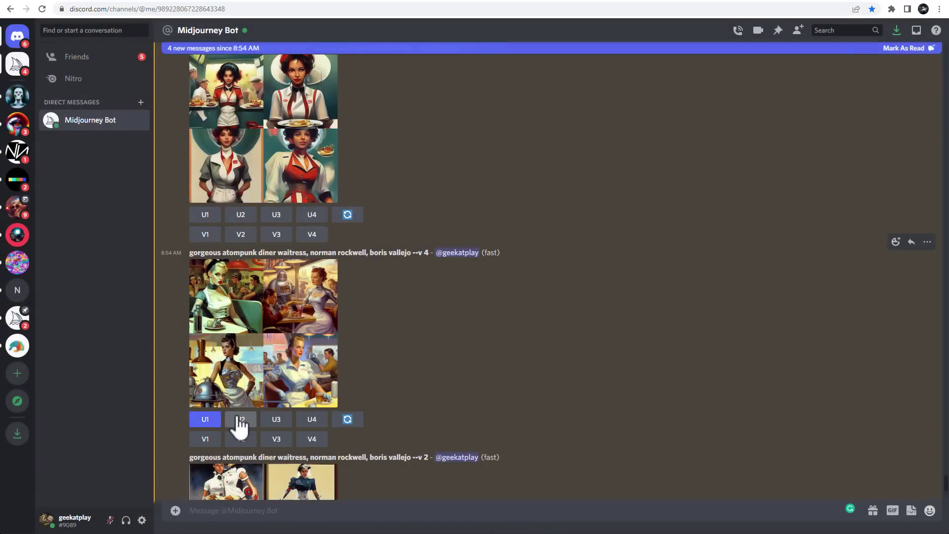
left_click(240, 420)
left_click(276, 421)
left_click(312, 420)
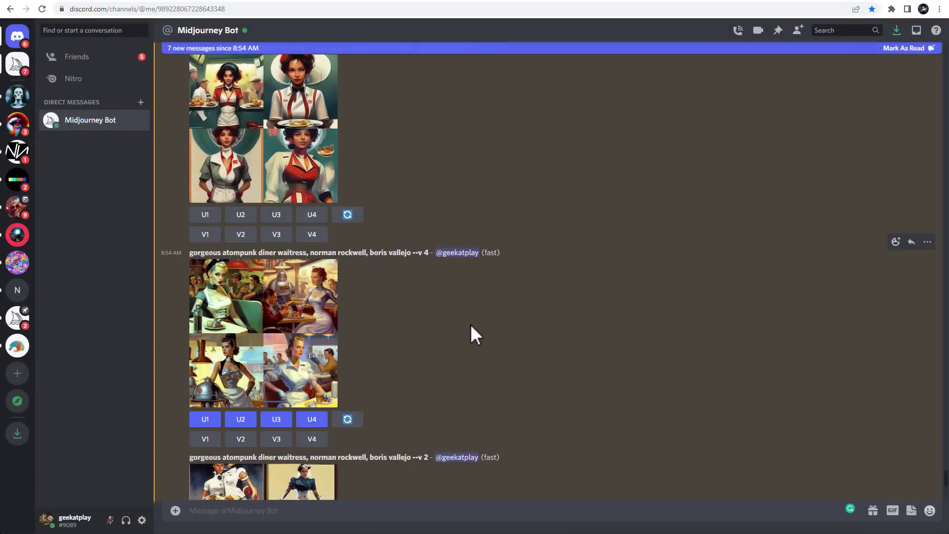
left_click(212, 215)
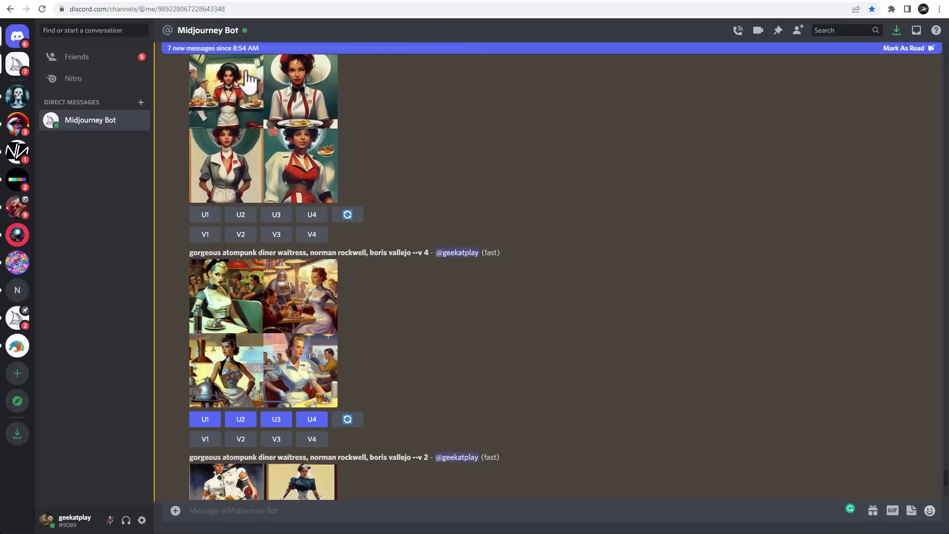
left_click(241, 217)
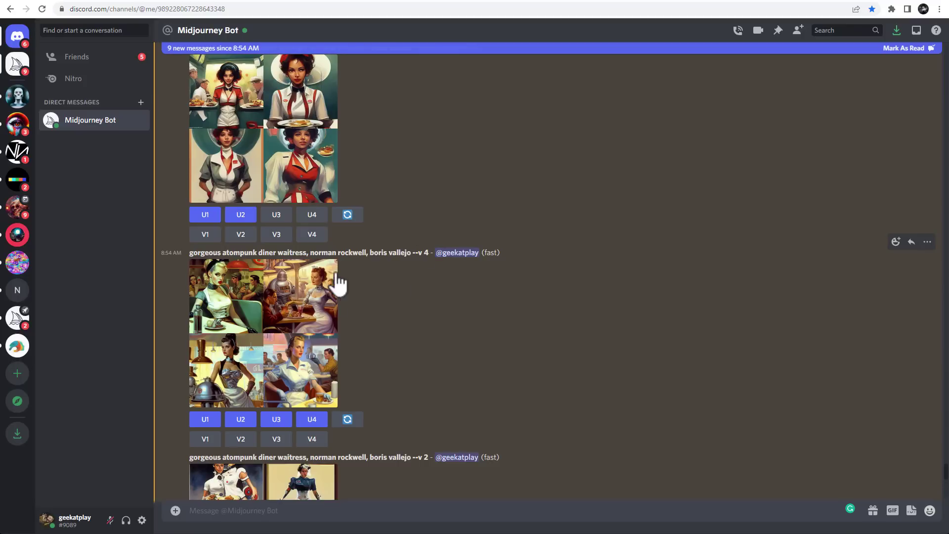
- Enlarge the "--v 4" waitress grid again, followed by the grid without a version flag, to compare their detail
left_click(305, 314)
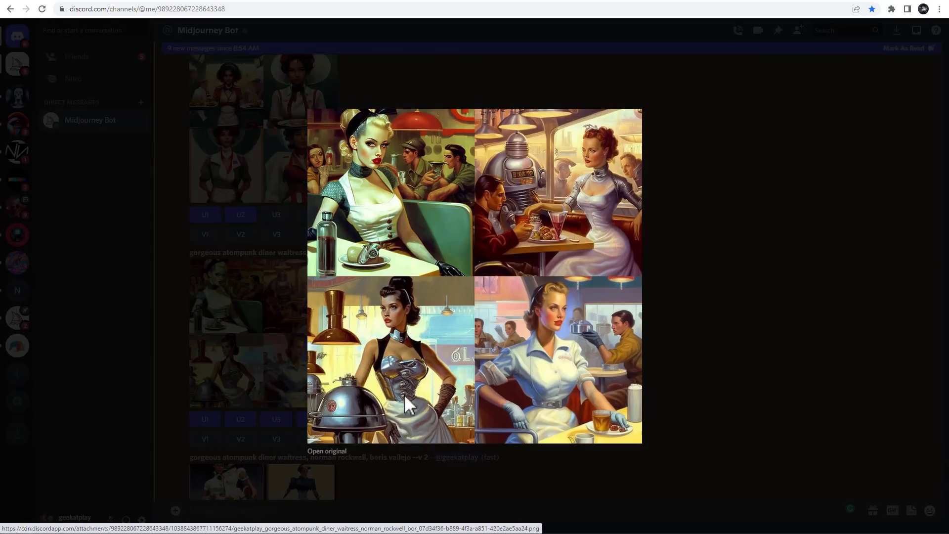
left_click(717, 205)
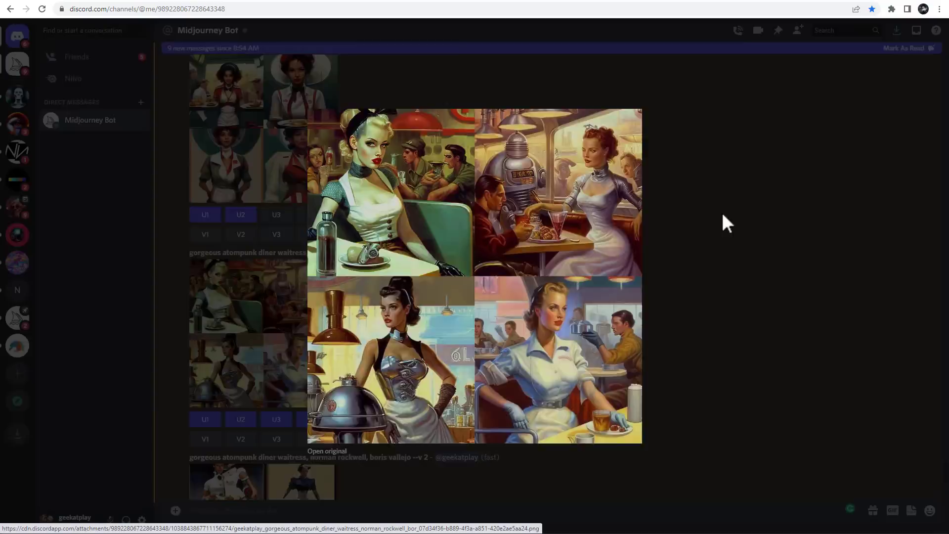
left_click(293, 141)
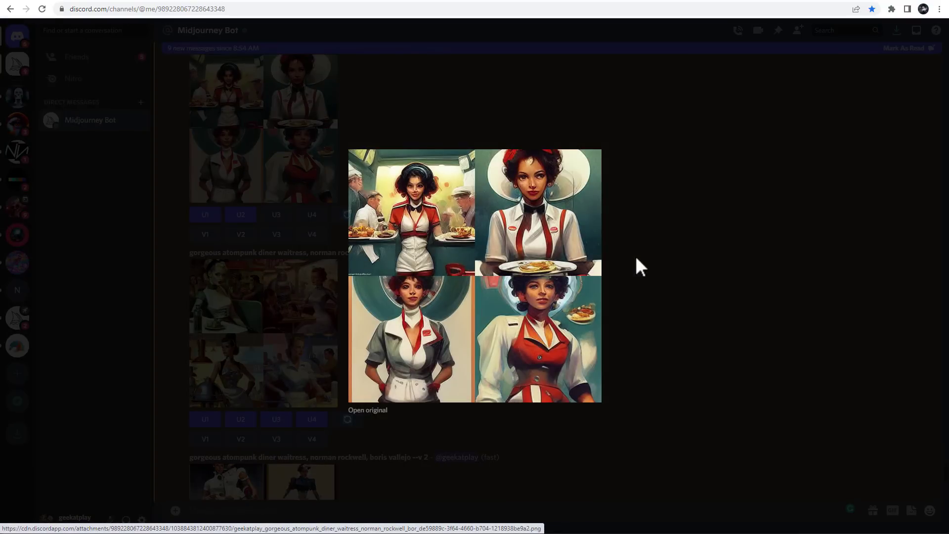
left_click(682, 207)
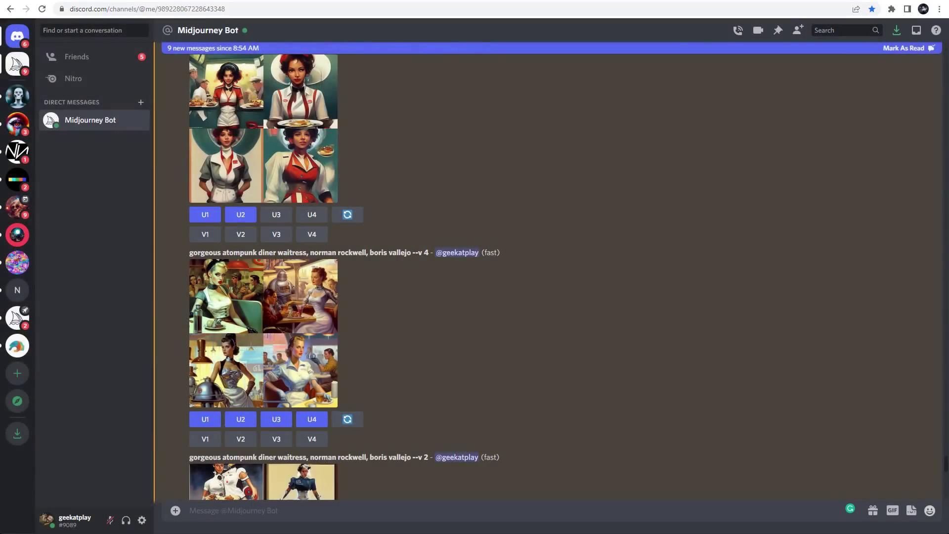
- Examine the upscaled "--v 4" waitress images at full size: the blonde in the booth, the robot diner scene and the metal-corset waitress
scroll(483, 324, "down", 10)
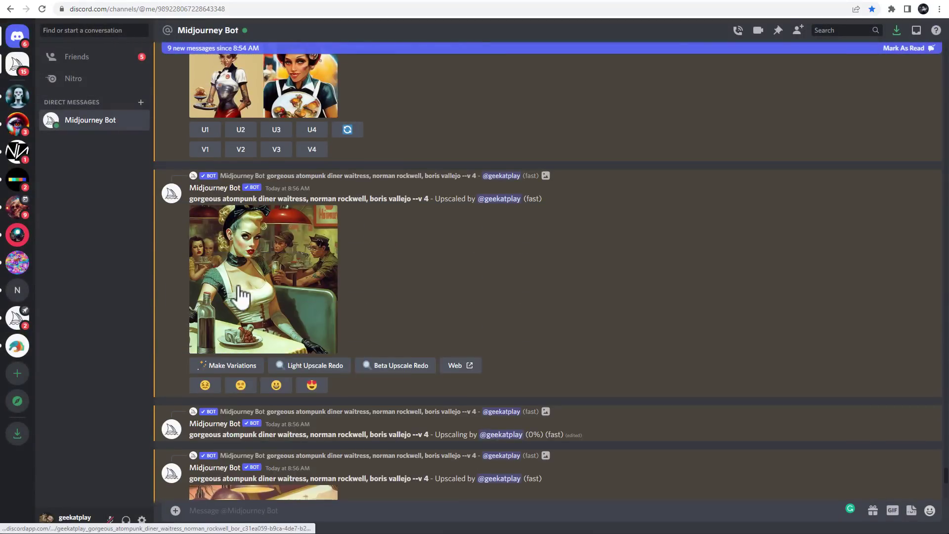
left_click(241, 295)
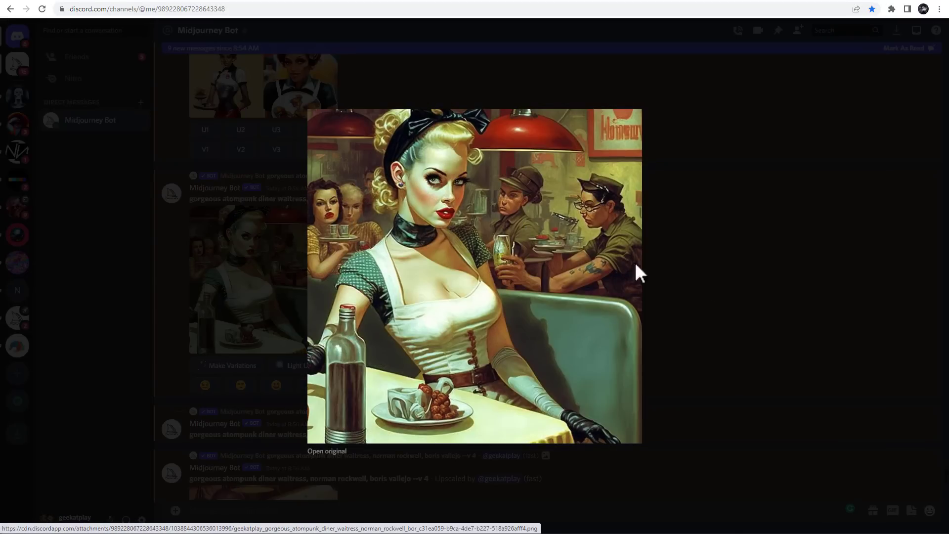
left_click(679, 272)
scroll(361, 286, "down", 8)
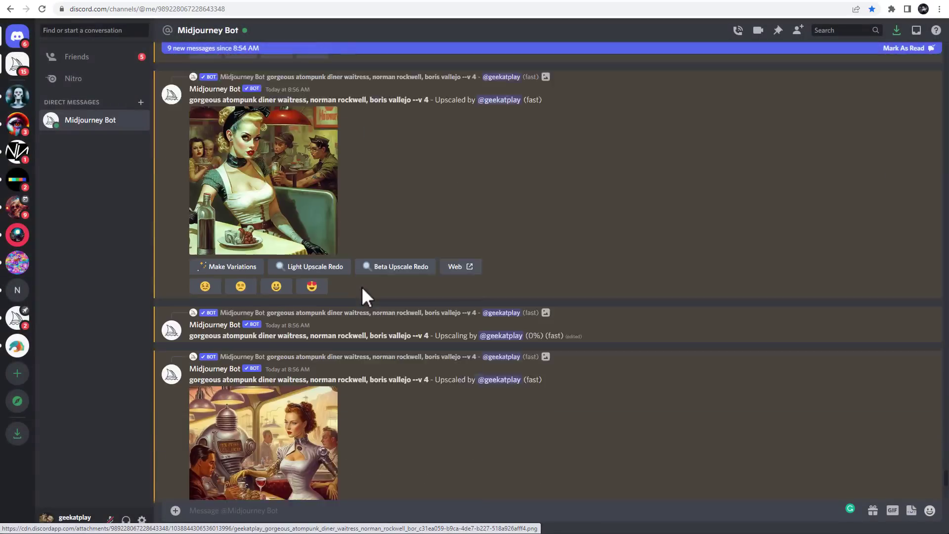
scroll(361, 286, "up", 2)
left_click(313, 271)
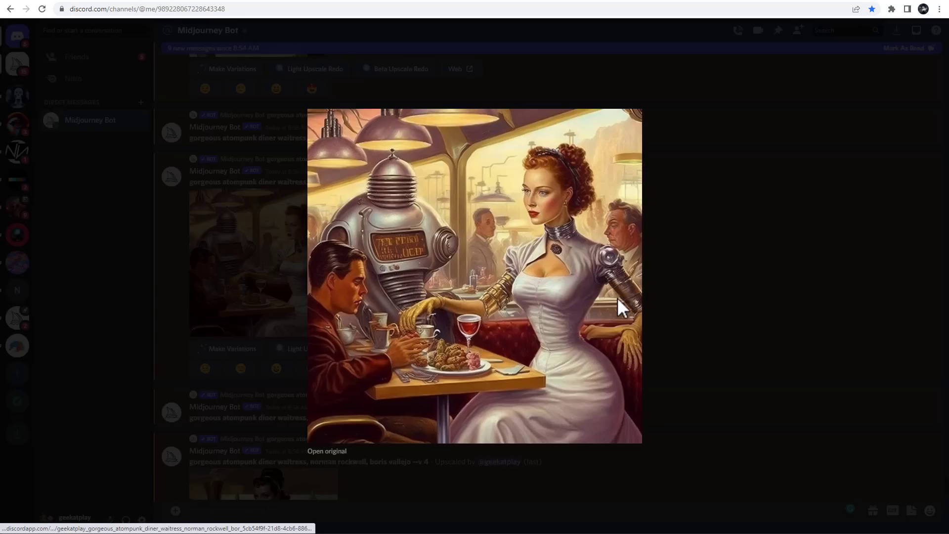
left_click(744, 231)
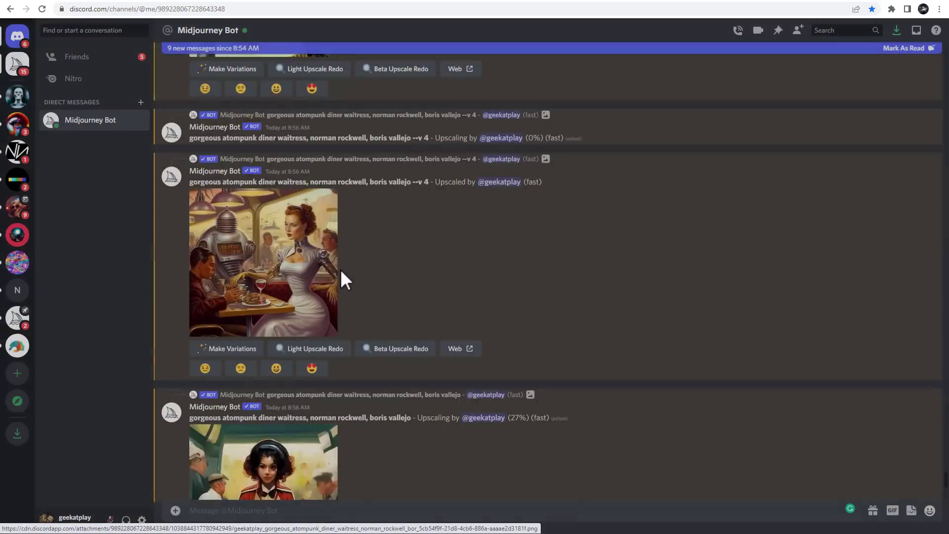
scroll(340, 269, "down", 2)
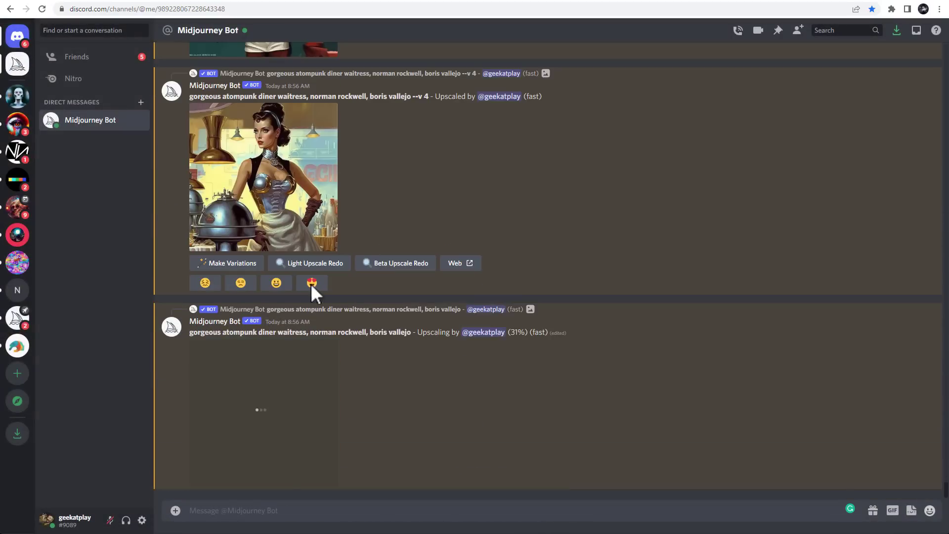
left_click(232, 173)
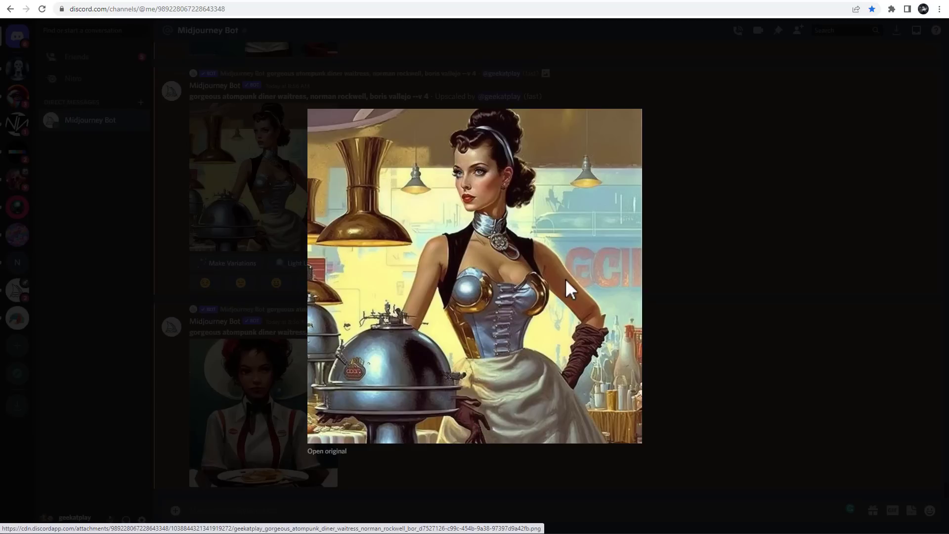
left_click(740, 319)
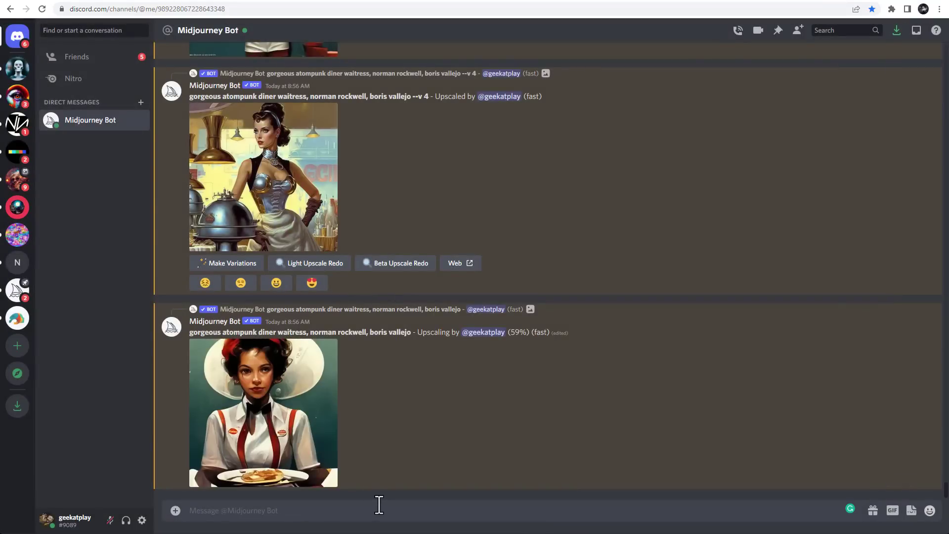
- Write the /imagine prompt "fluffy bunny chasing carrots with flamethrower", with the spelling of "chasing" corrected, without submitting it
type("/imag")
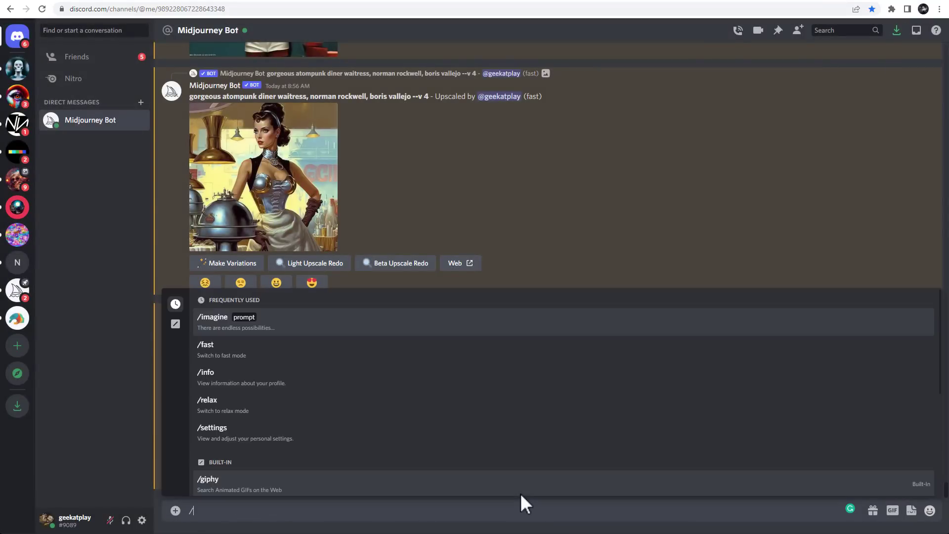
key("Tab")
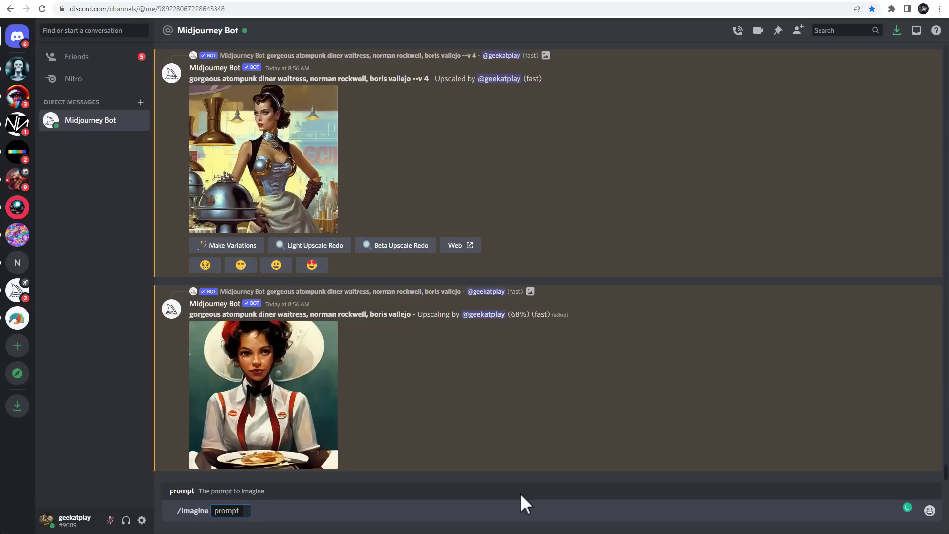
type("fluffy bunny cha")
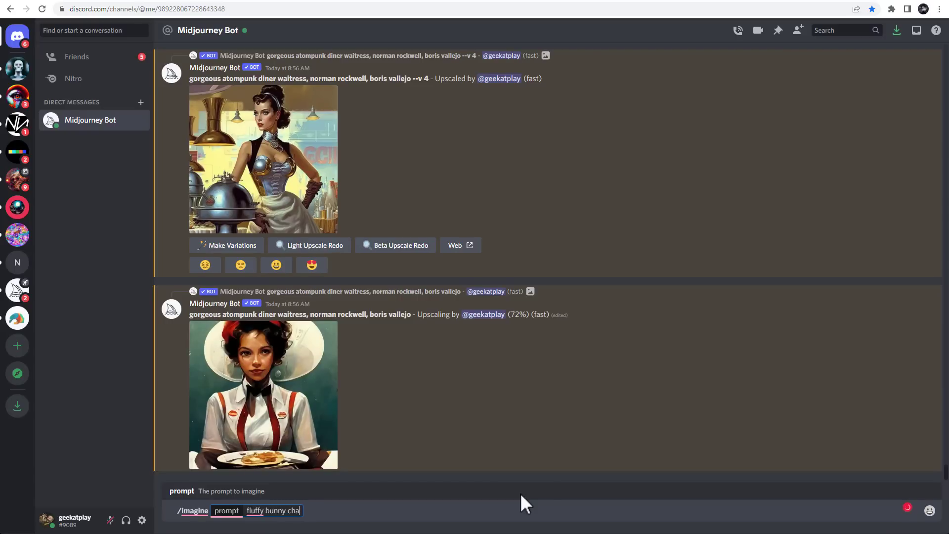
type("ising carrots")
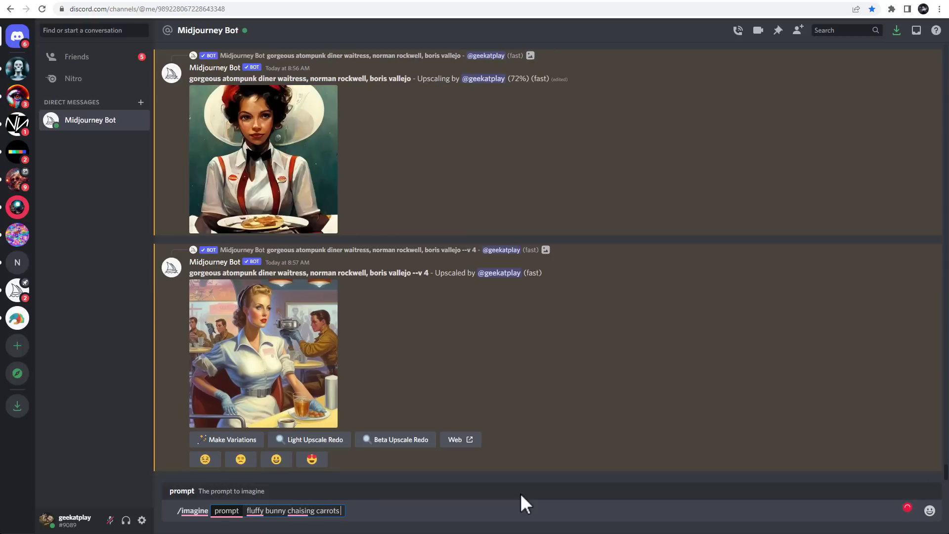
type(" with flame")
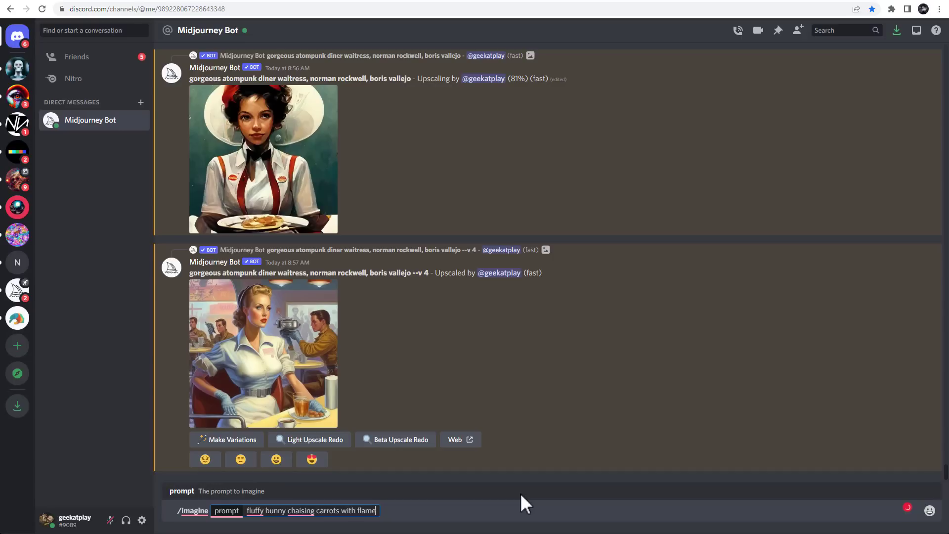
type("thrower")
mouse_move(300, 510)
left_click(339, 445)
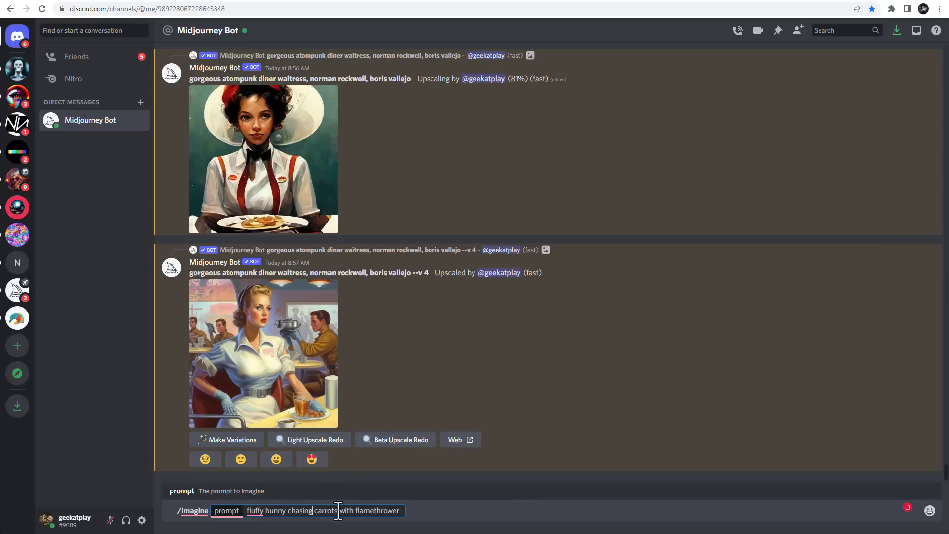
mouse_move(258, 511)
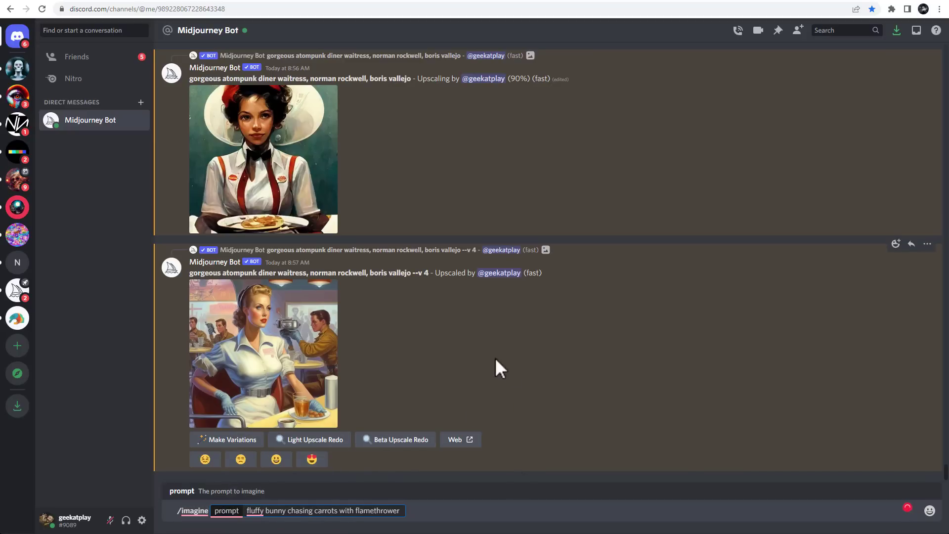
- Enlarge the upscaled "--v 4" waitress in blue gloves and both upscaled waitresses made without a version flag to compare them
left_click(281, 346)
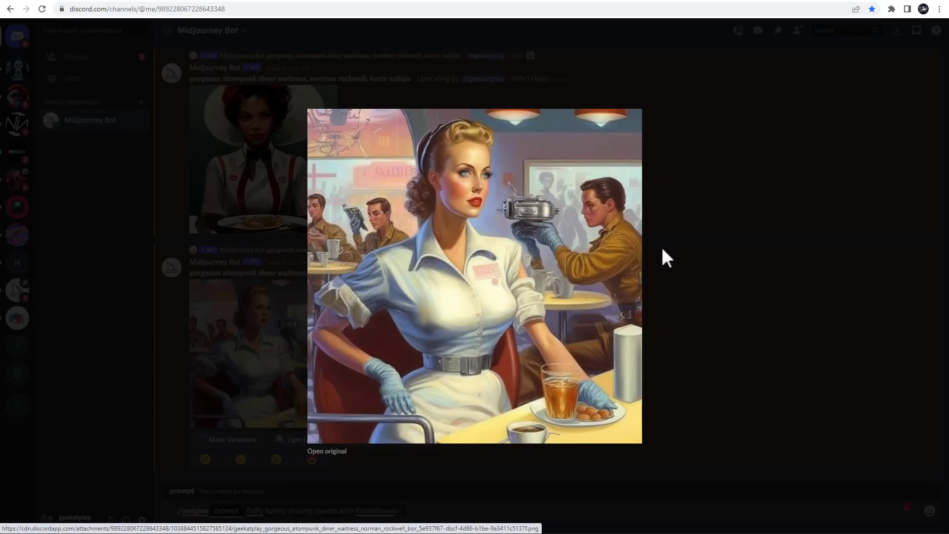
left_click(705, 317)
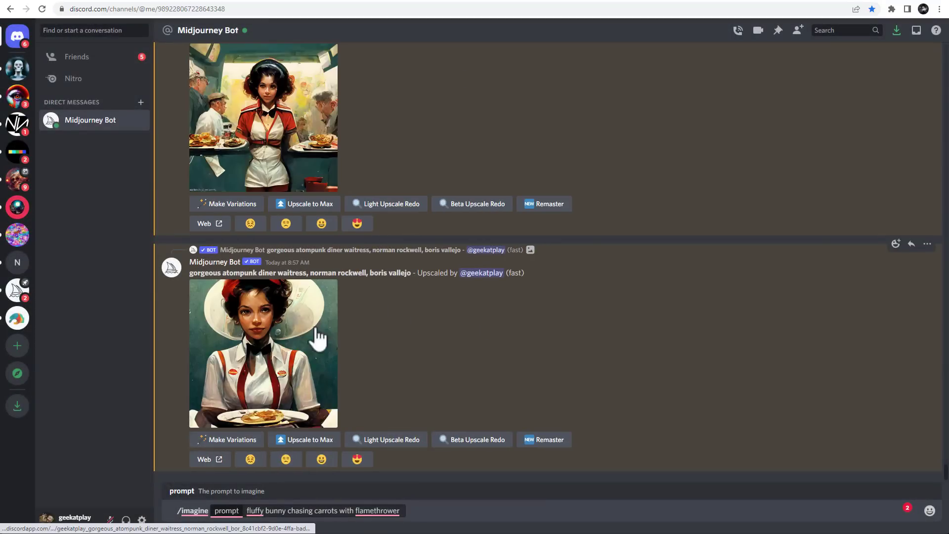
left_click(316, 334)
left_click(708, 288)
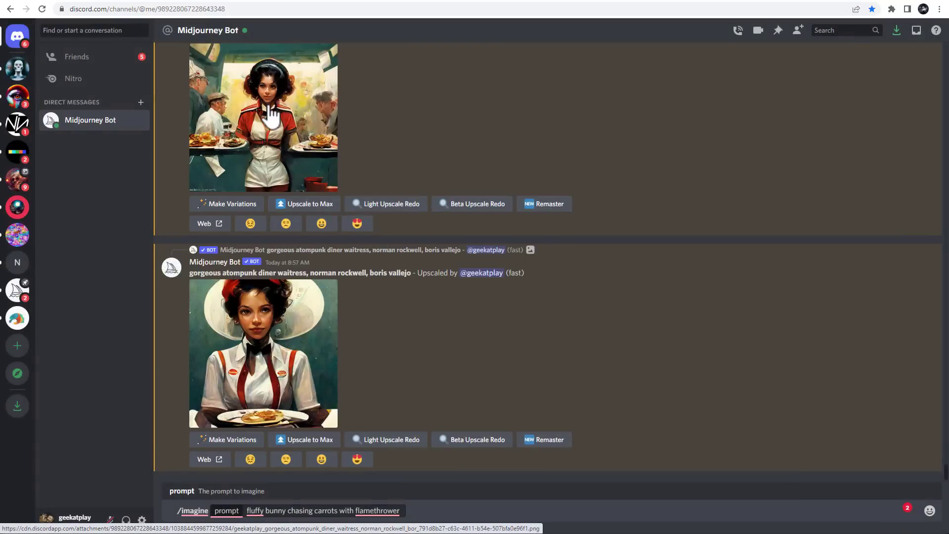
left_click(268, 106)
left_click(718, 204)
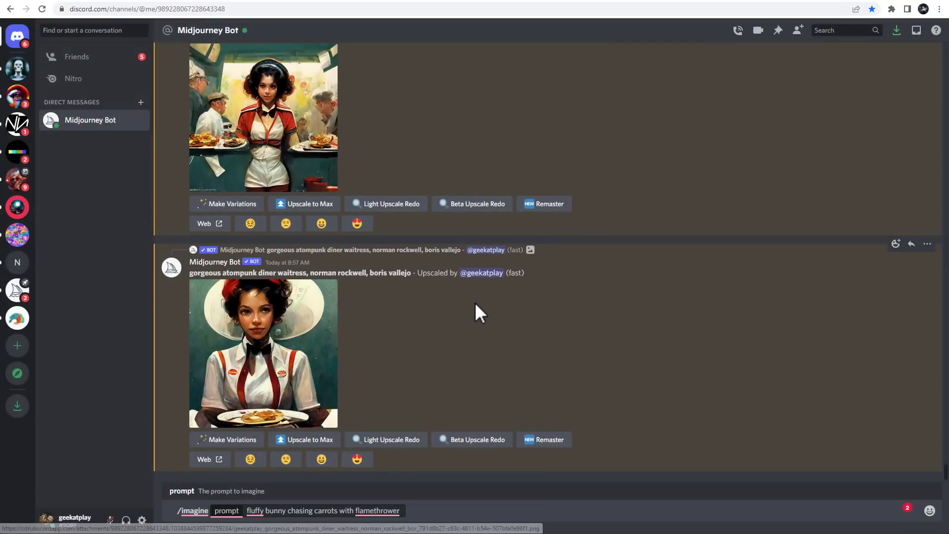
- Change the prompt's ending to "with the flamethrower", append "--v 3" and submit it
mouse_move(385, 510)
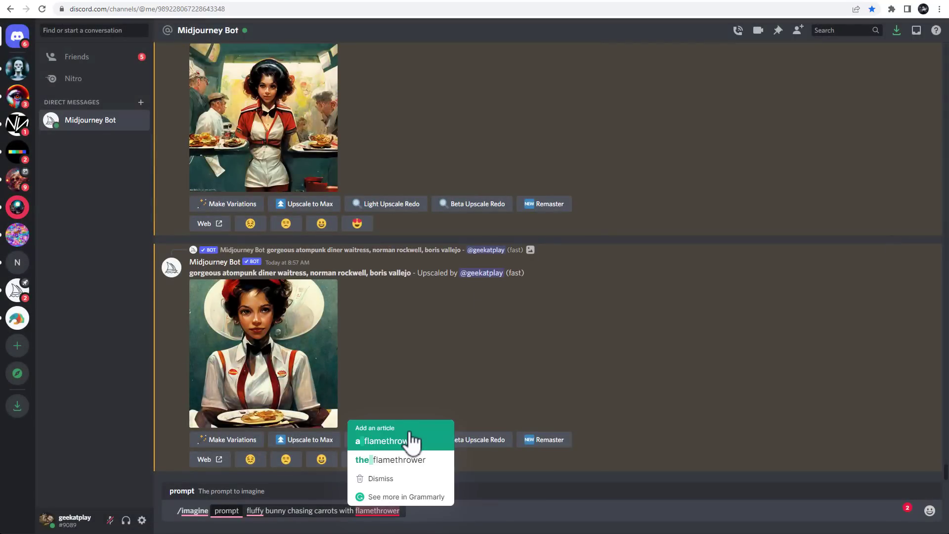
left_click(420, 459)
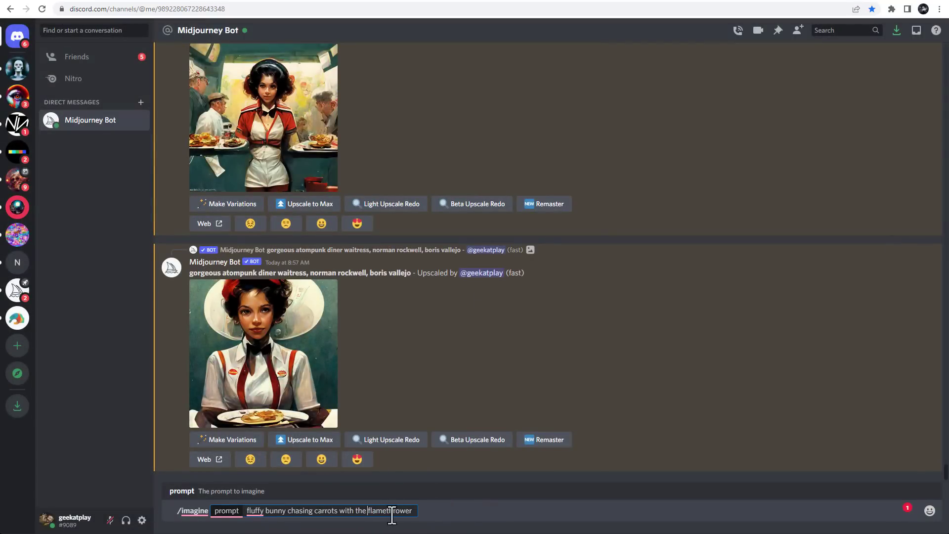
type("--v 3")
key("Return")
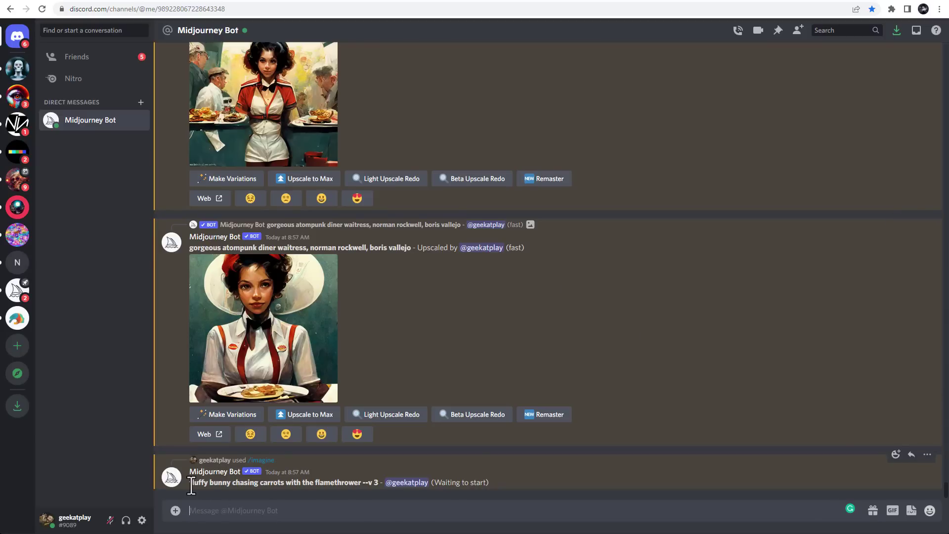
- Copy the bunny prompt from the sent message and submit it in a new /imagine command with "--v 4"
left_click_drag(188, 482, 360, 483)
key("ctrl+c")
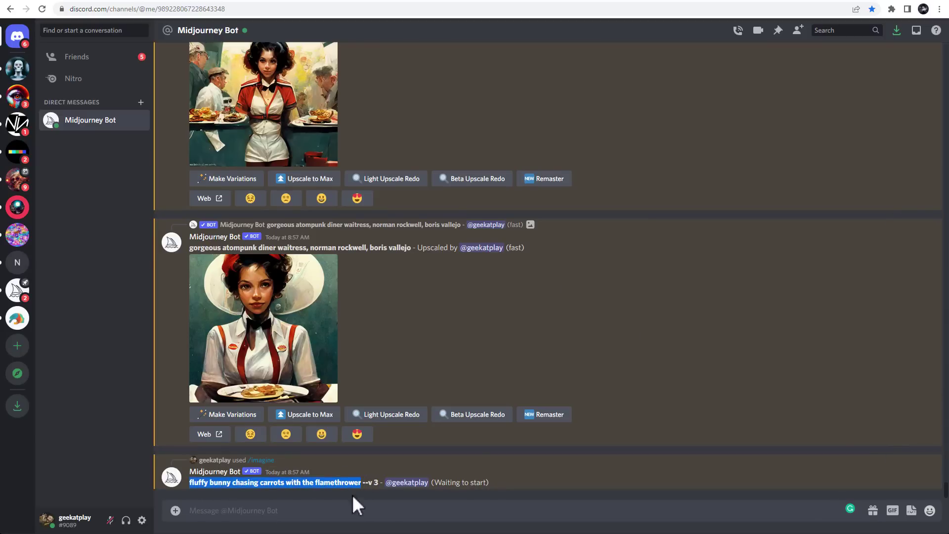
left_click(295, 515)
type("/imagine")
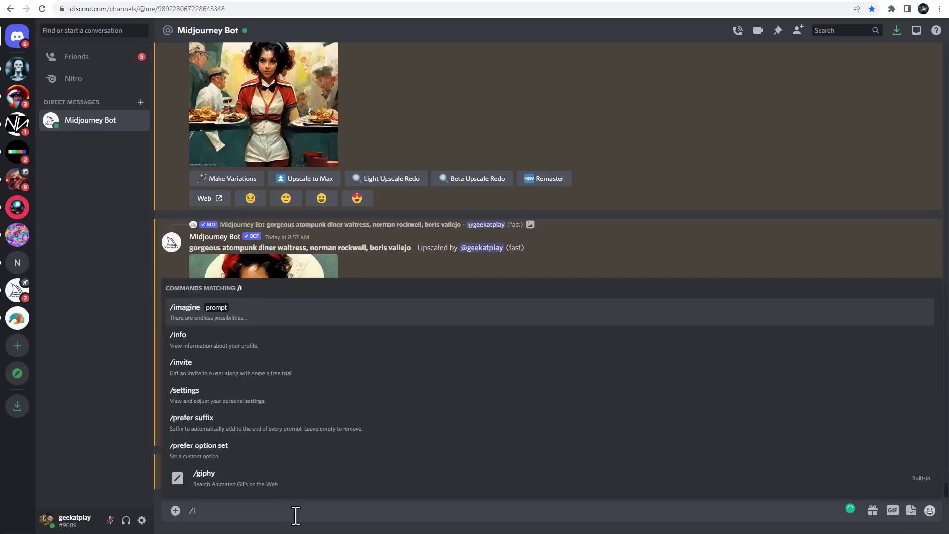
key("Tab")
key("ctrl+v")
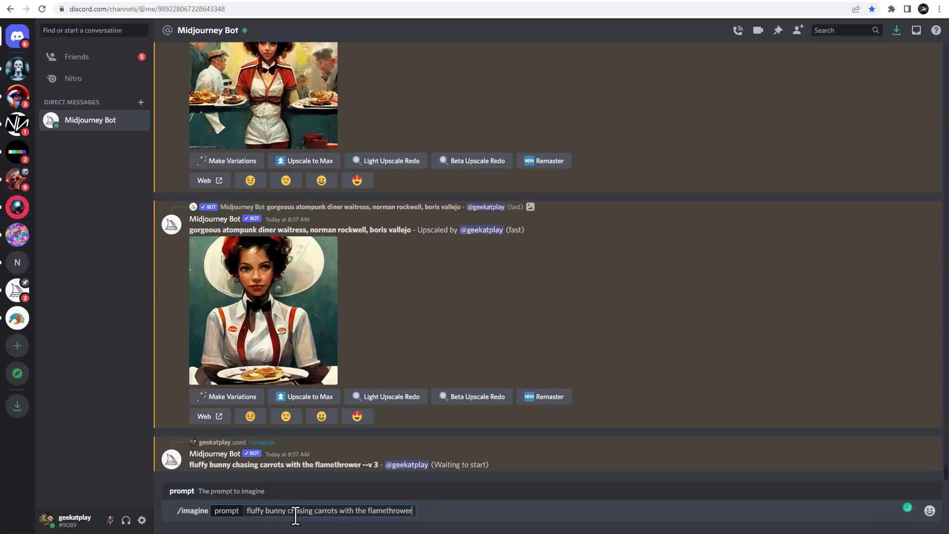
type("--v")
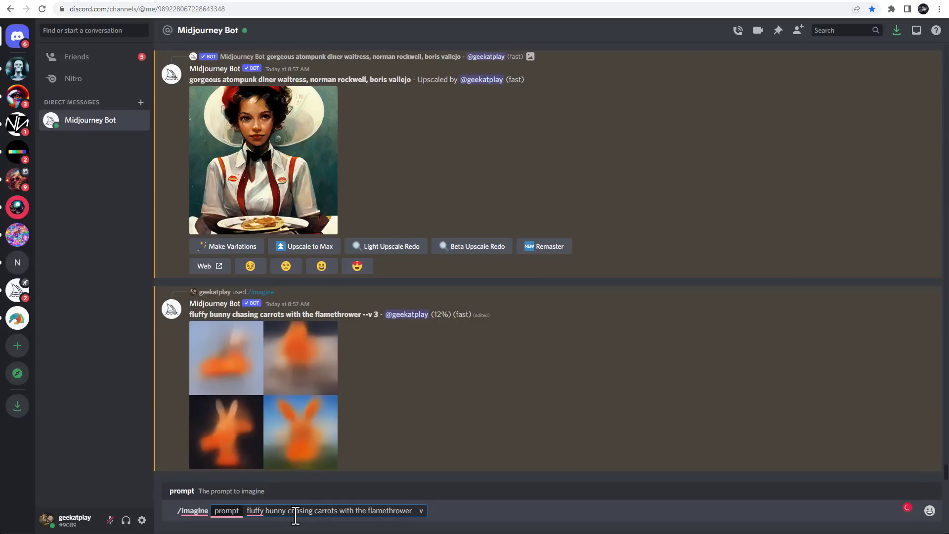
type(" 4")
key("Return")
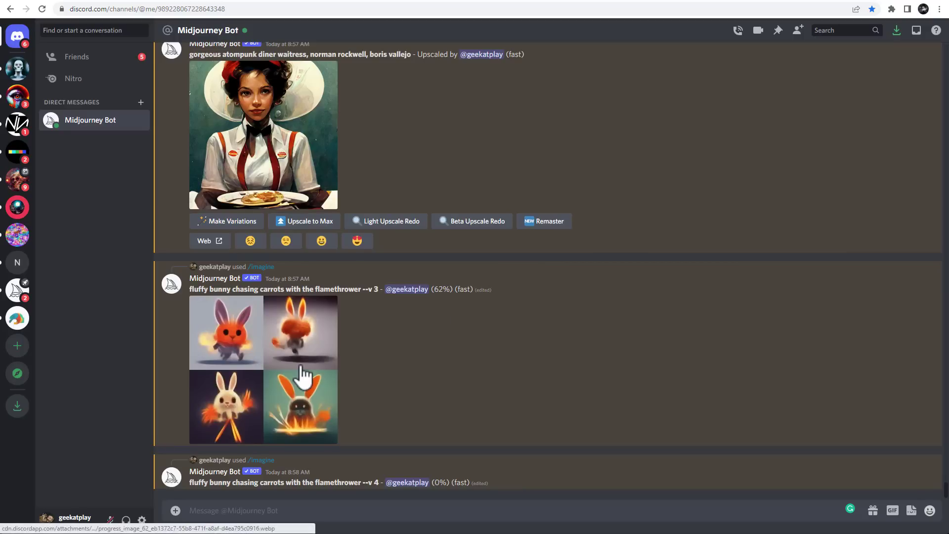
- Enlarge the "--v 3" bunny grid and the "--v 4" bunny grid in turn to compare them
left_click(262, 346)
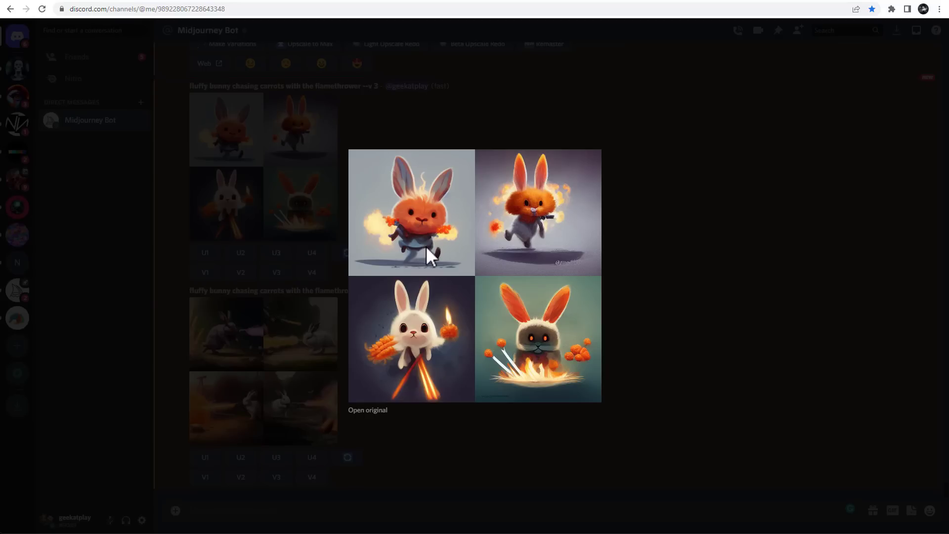
left_click(600, 274)
left_click(296, 363)
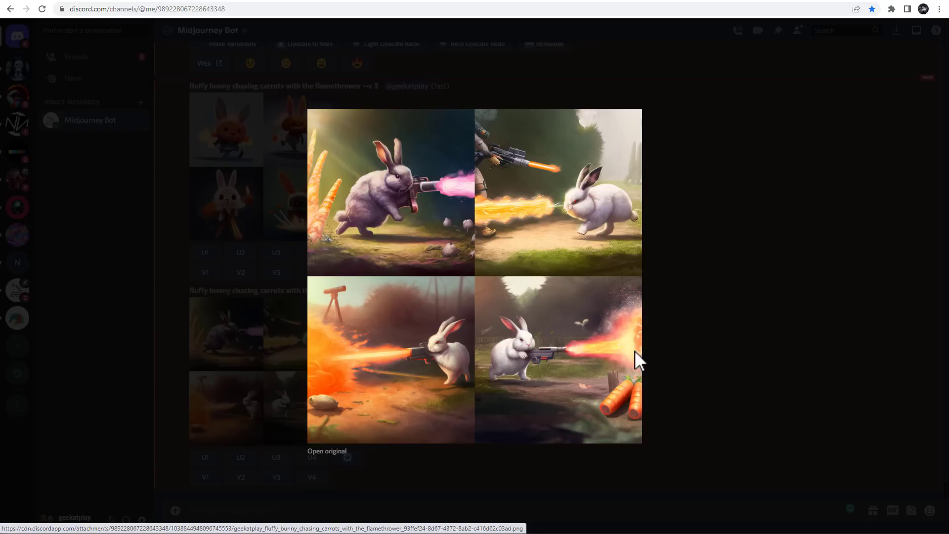
left_click(737, 345)
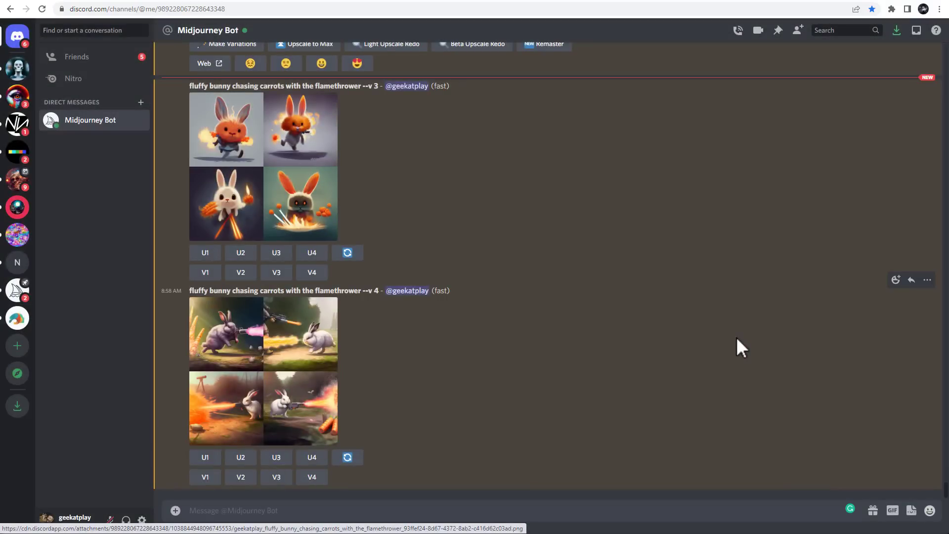
- Write the /imagine prompt "sponge bob, look like a zombie, chasing Patric" without submitting it
left_click(395, 512)
type("/im")
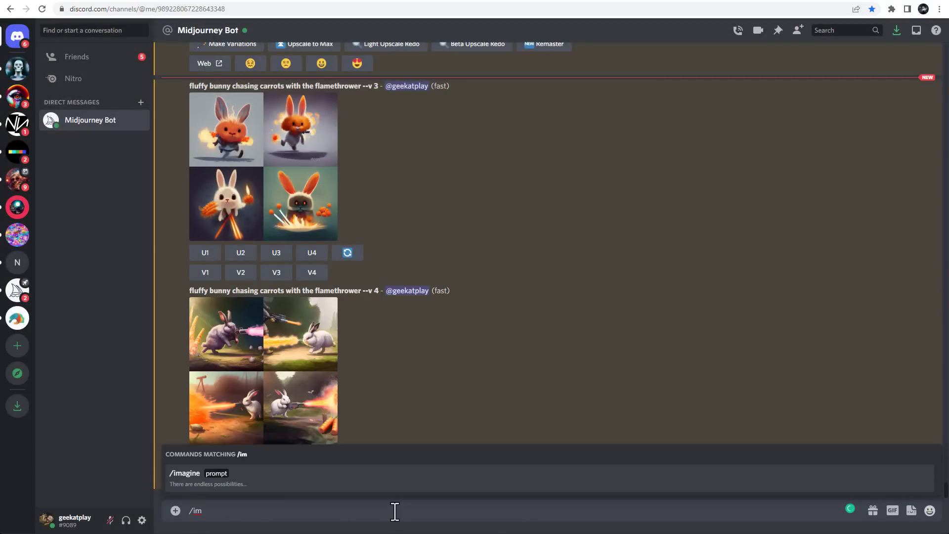
key("Tab")
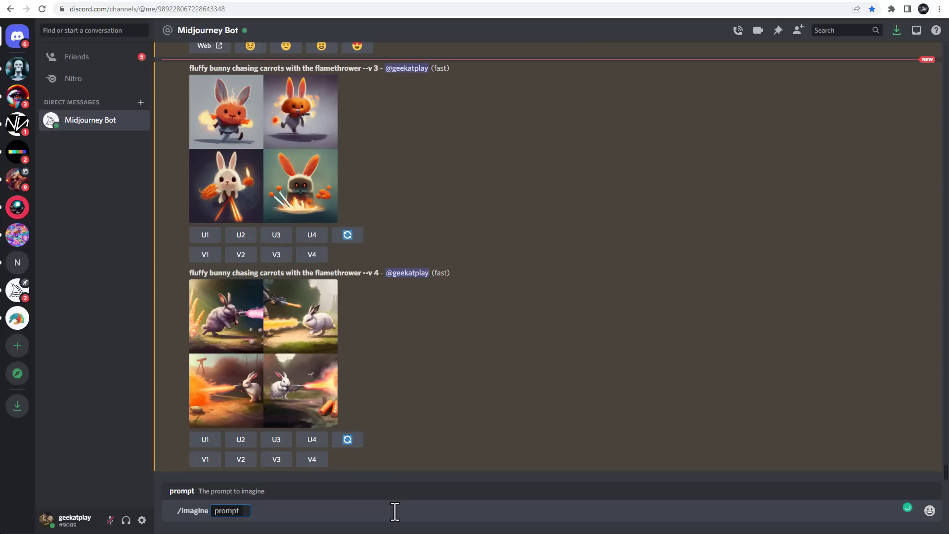
type("sponge bob")
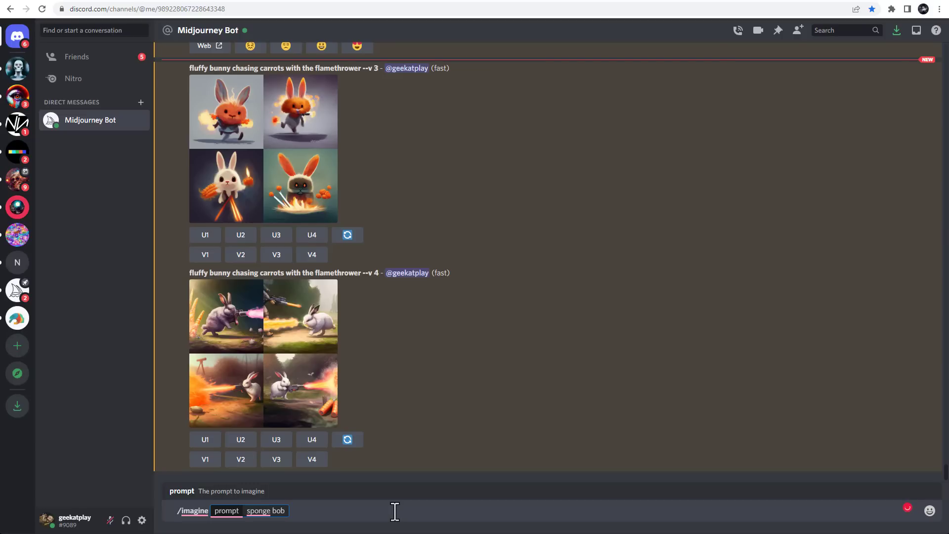
type(", look like a zombie,")
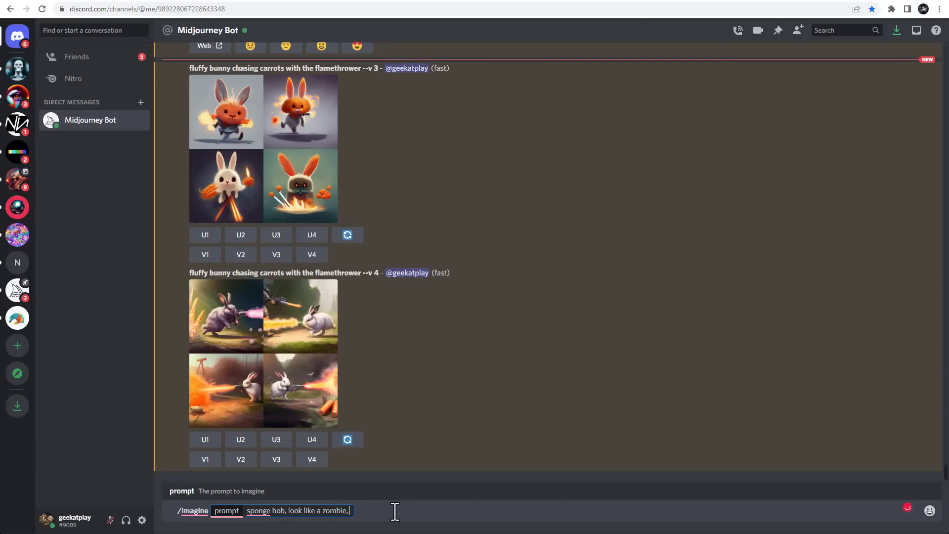
type(" chasing Patric")
- Check the flagged word "sponge", the comma after "bob" and the spelling of "Patric" in the unsent prompt
mouse_move(262, 512)
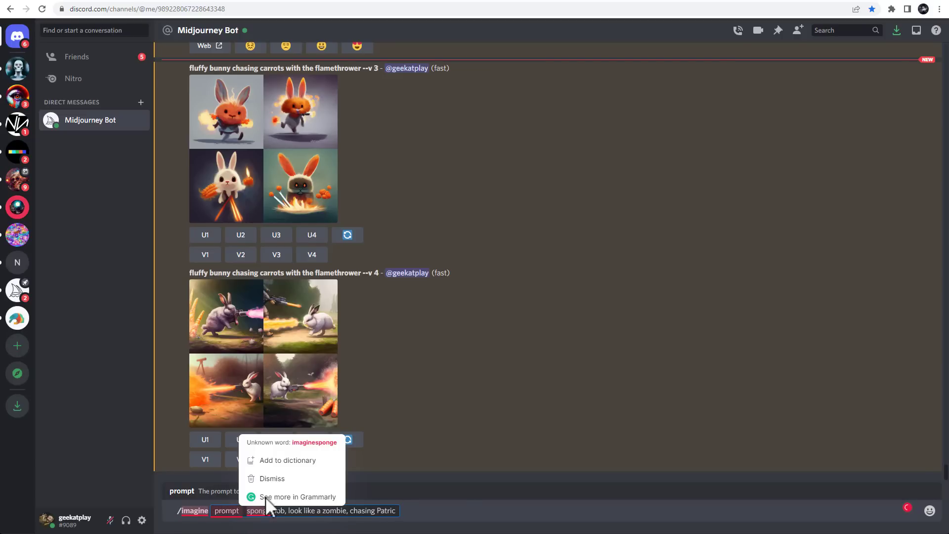
left_click(417, 511)
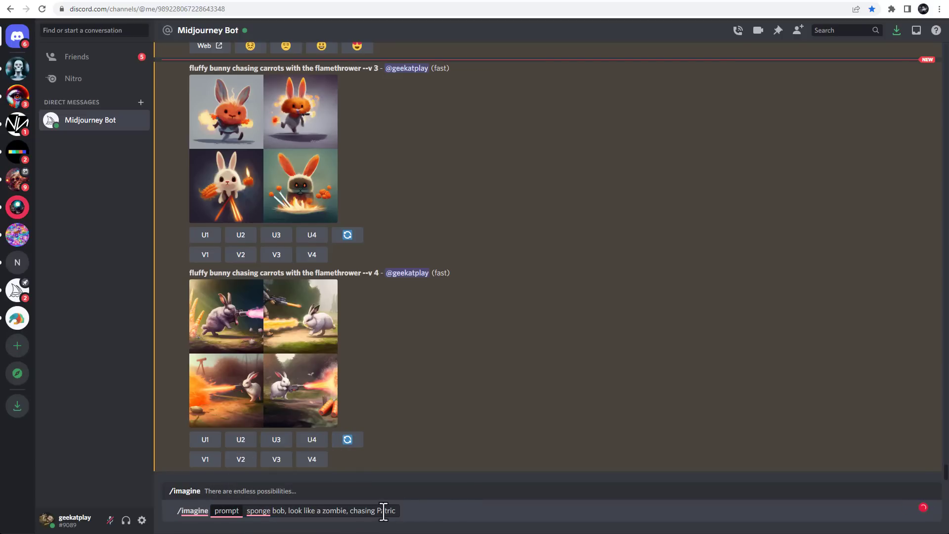
left_click(383, 511)
double_click(383, 512)
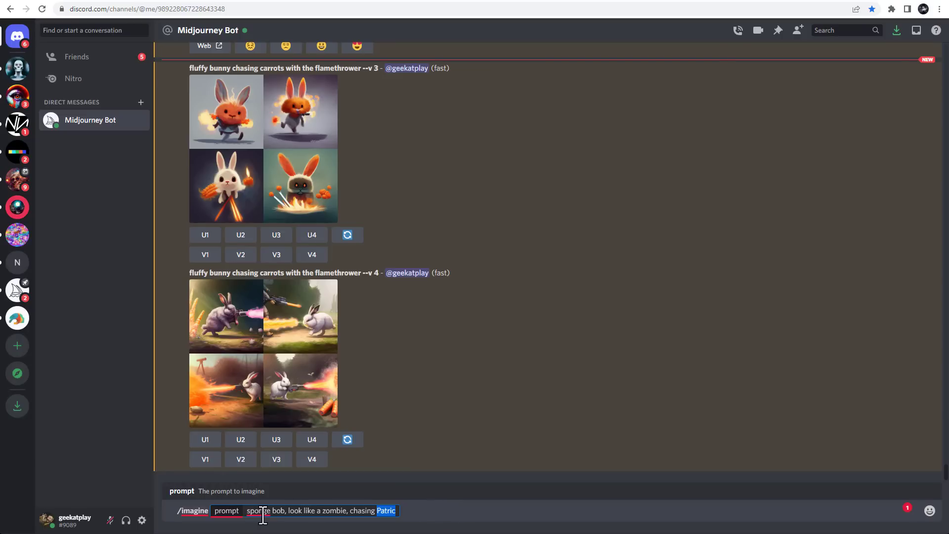
mouse_move(263, 514)
left_click(286, 512)
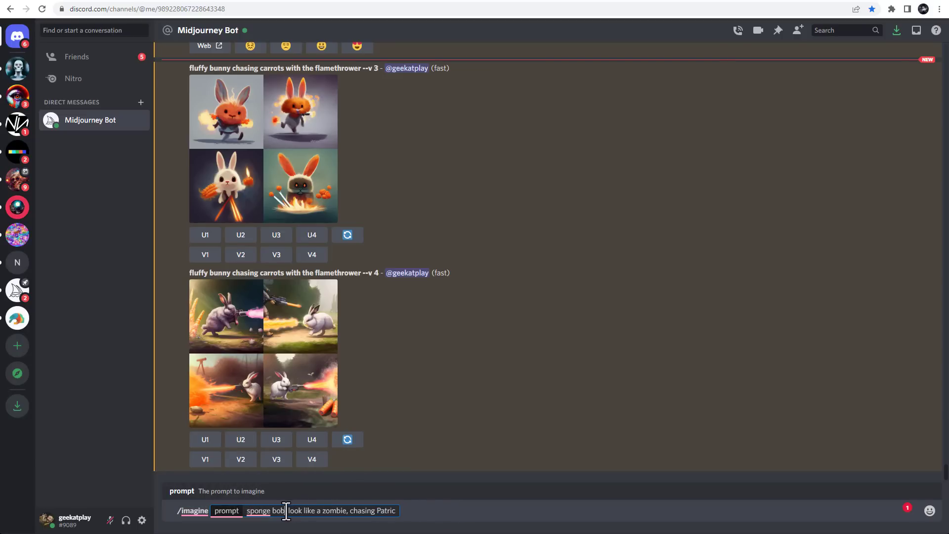
type(",")
left_click(402, 512)
key("BackSpace")
type("c")
key("Left")
key("Left")
key("Left")
key("Left")
key("Left")
key("Left")
key("Left")
key("Left")
key("Left")
- Highlight the prompt's phrases one at a time to review them: "sponge bob", "look like a zombie" and "chasing Patric"
left_click_drag(285, 511, 247, 511)
left_click(310, 514)
left_click_drag(378, 512, 395, 514)
left_click(393, 514)
left_click_drag(397, 512, 349, 512)
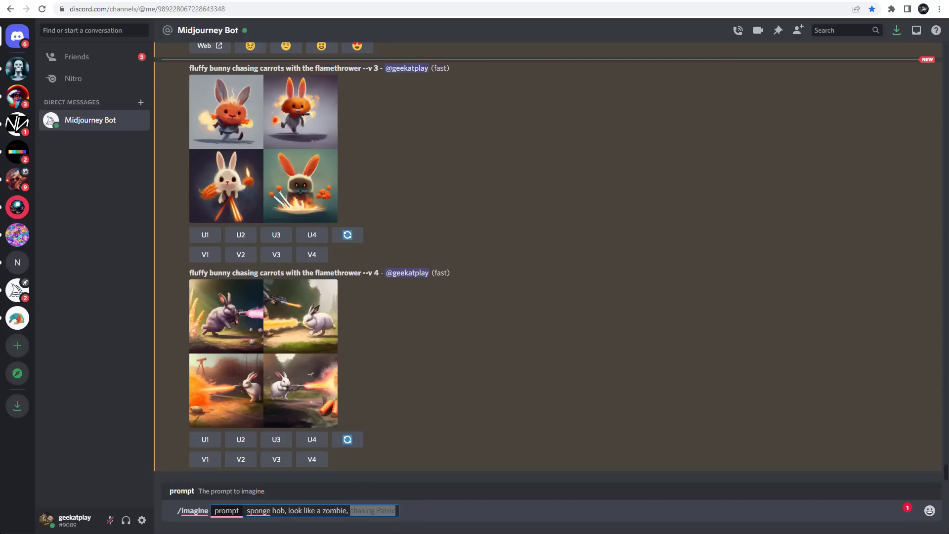
left_click(384, 511)
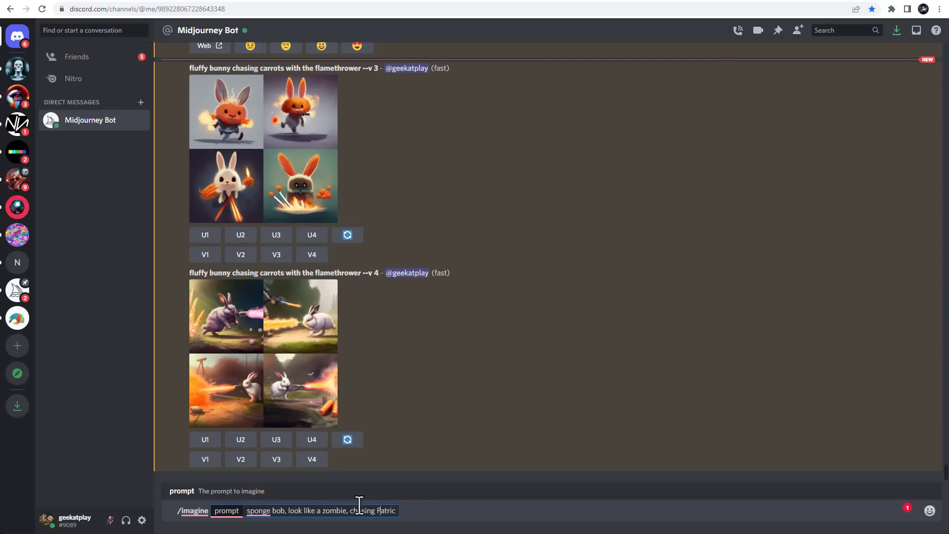
left_click_drag(349, 511, 288, 511)
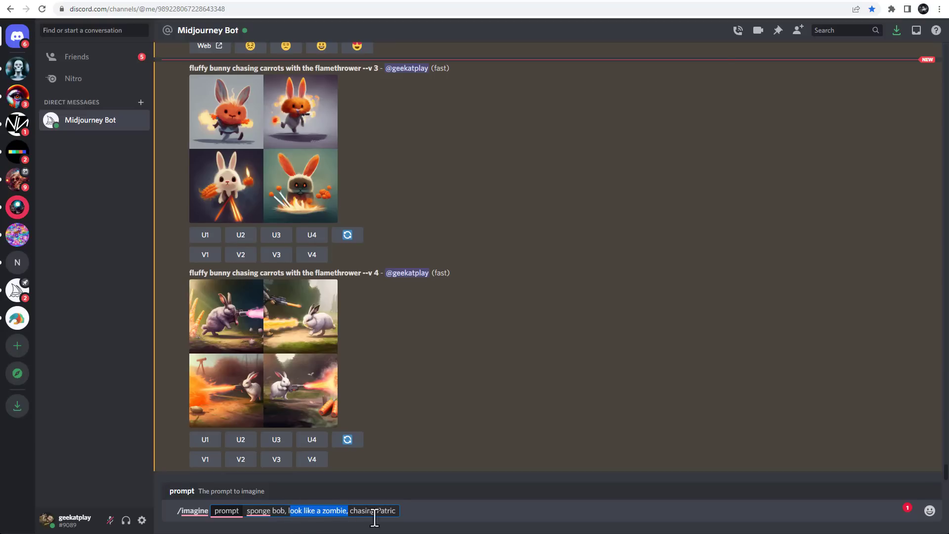
left_click_drag(400, 510, 348, 511)
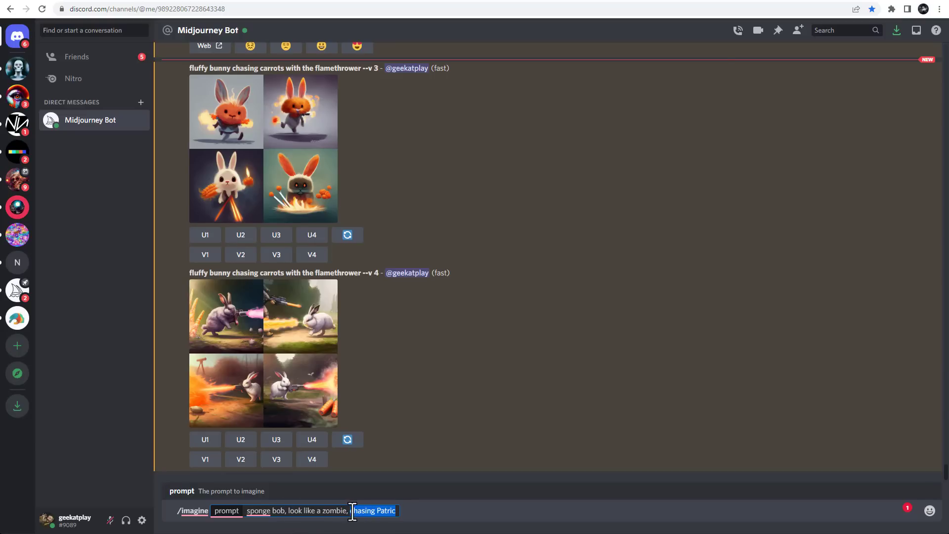
left_click(287, 512)
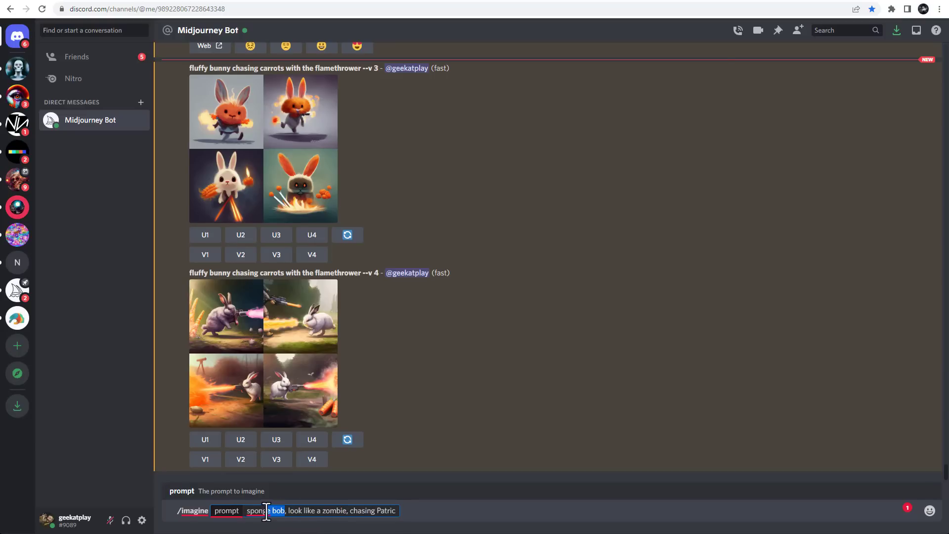
- Copy the zombie prompt's text for reuse, append "--v 3" and submit it
left_click(383, 510)
left_click_drag(399, 512, 252, 517)
key("ctrl+c")
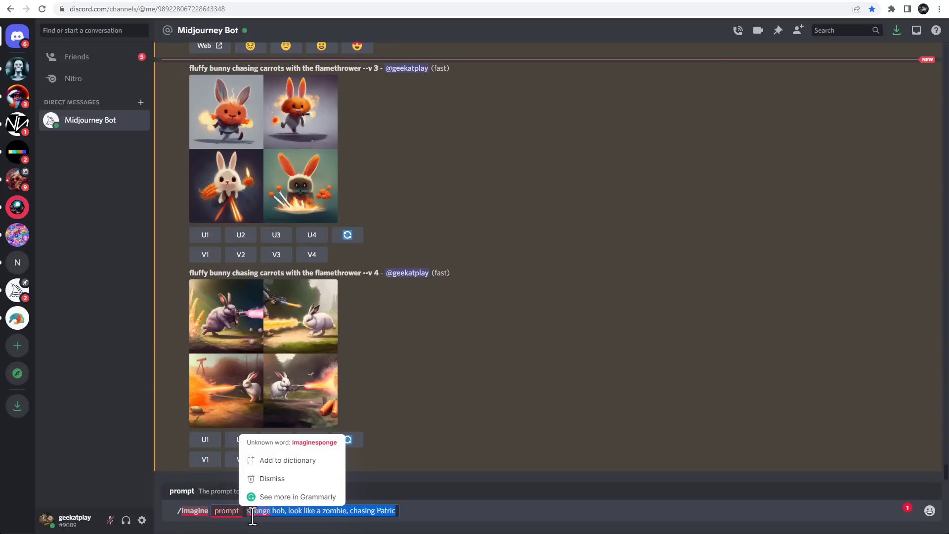
left_click(607, 520)
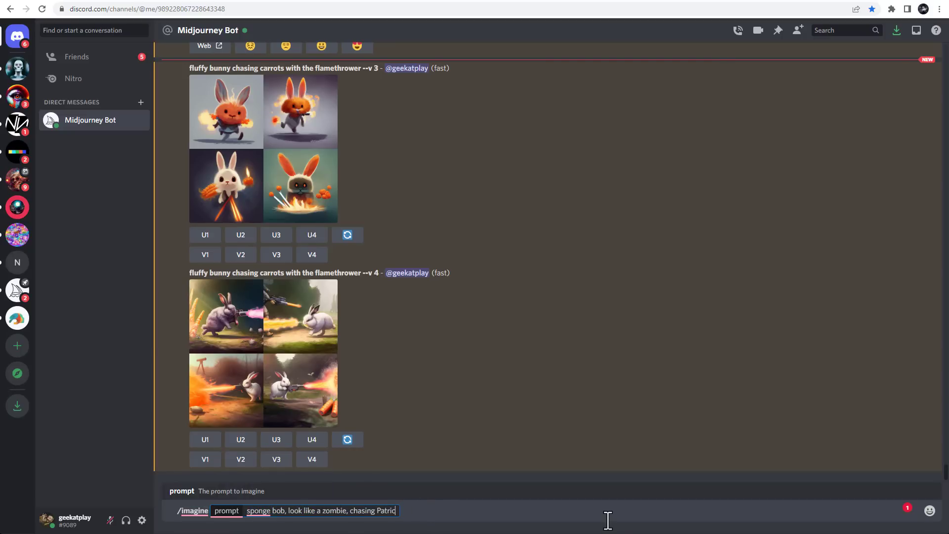
type("--v 3")
key("Return")
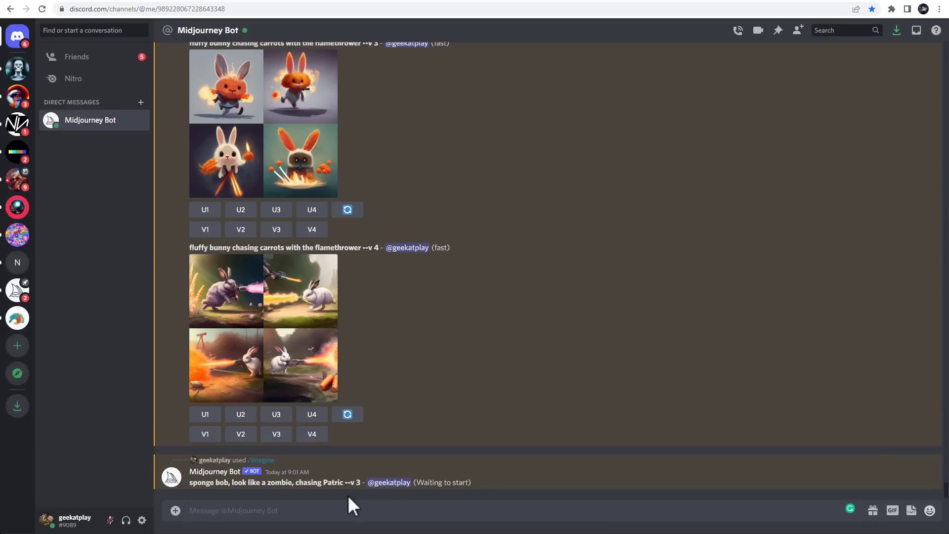
- Submit the copied text in a new /imagine command as "ponge bob, look like a zombie, chasing Patric --v 4"
type("/im")
key("Tab")
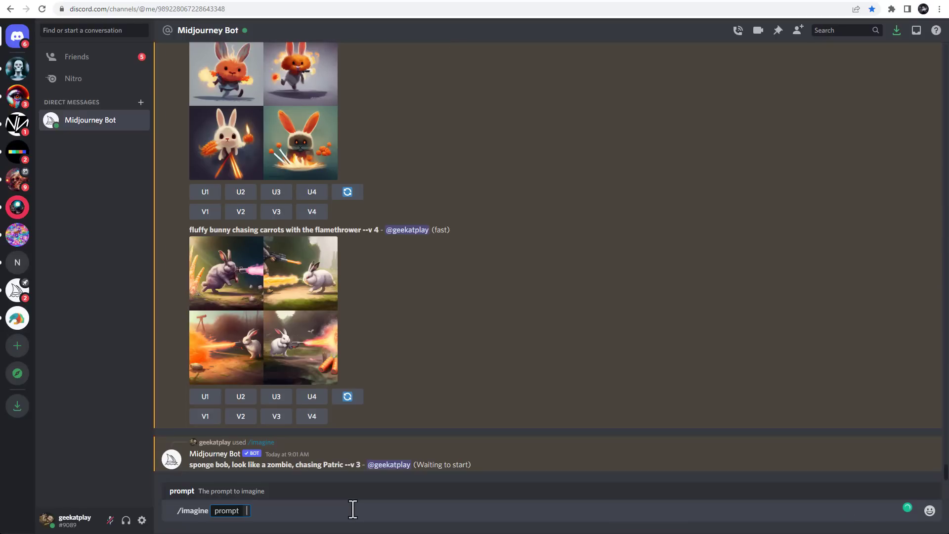
key("ctrl+v")
type("--v 4")
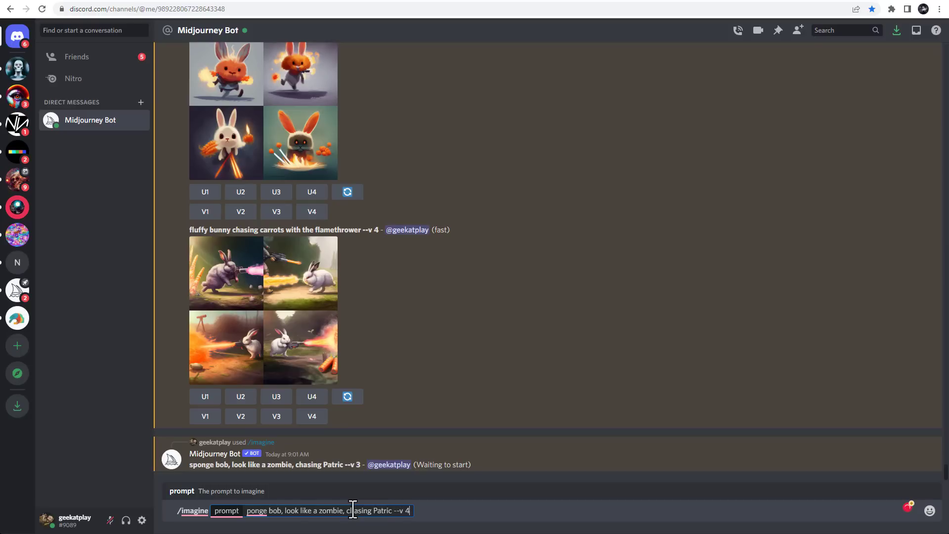
key("Return")
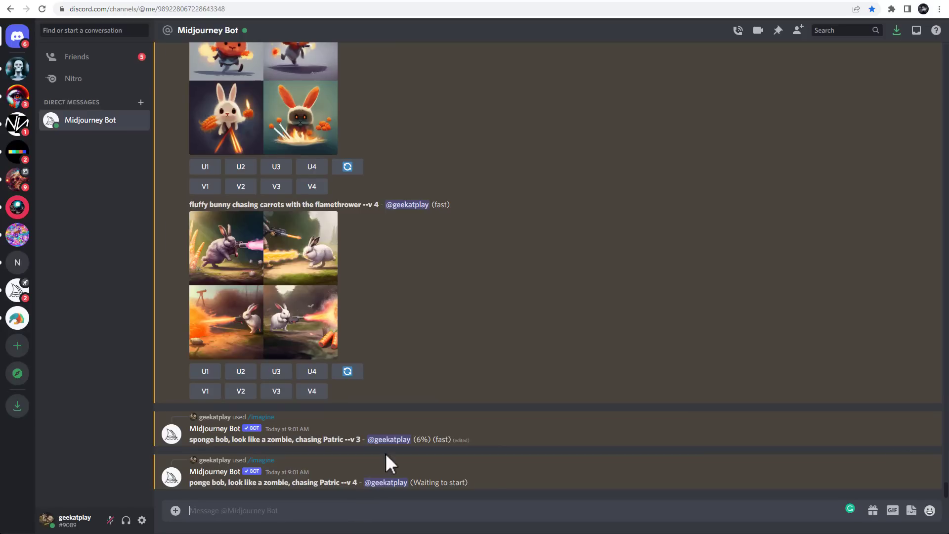
- Enlarge the "--v 3" and "--v 4" zombie grids in turn to compare how each version handled the prompt
scroll(364, 278, "up", 4)
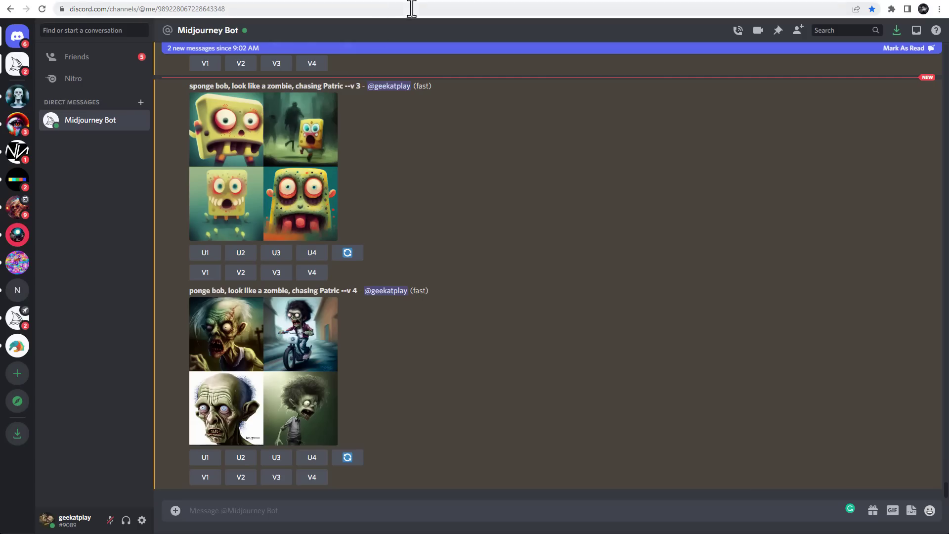
left_click(257, 205)
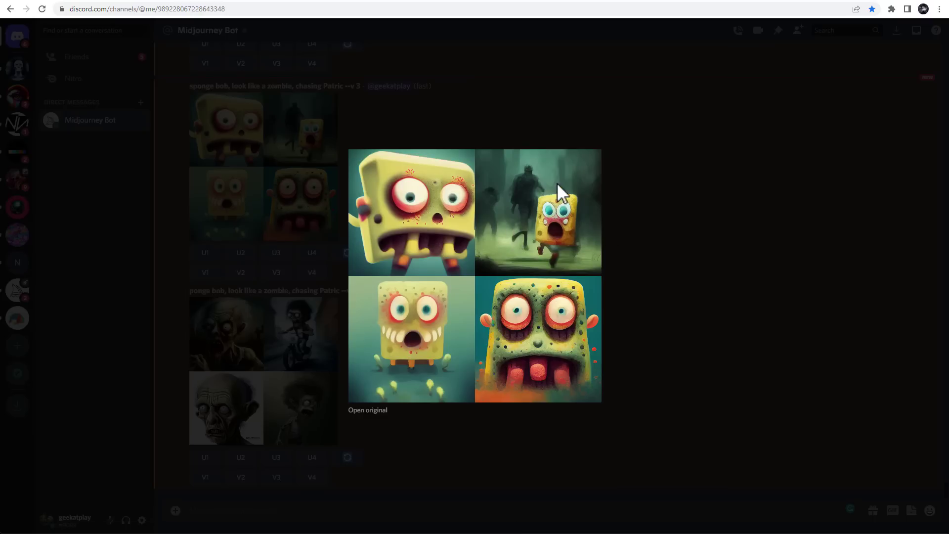
left_click(682, 257)
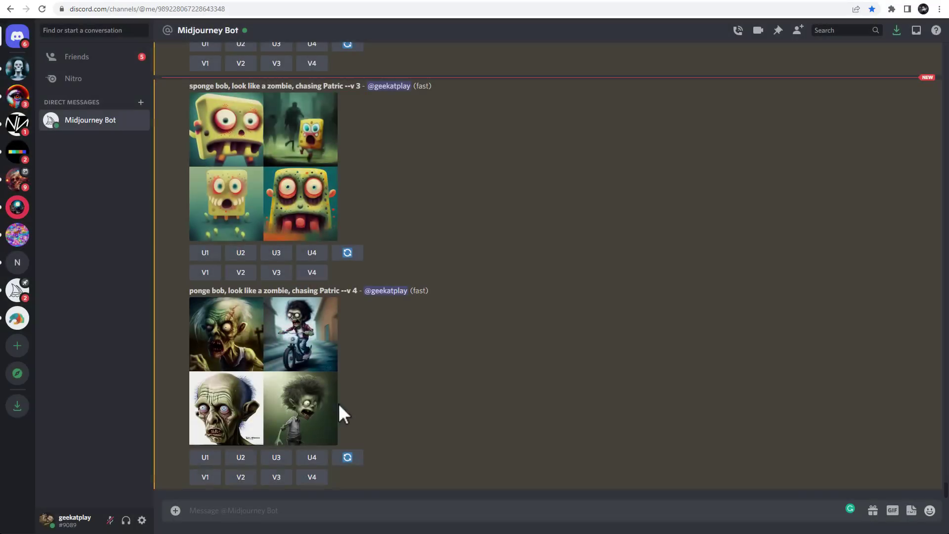
left_click(302, 359)
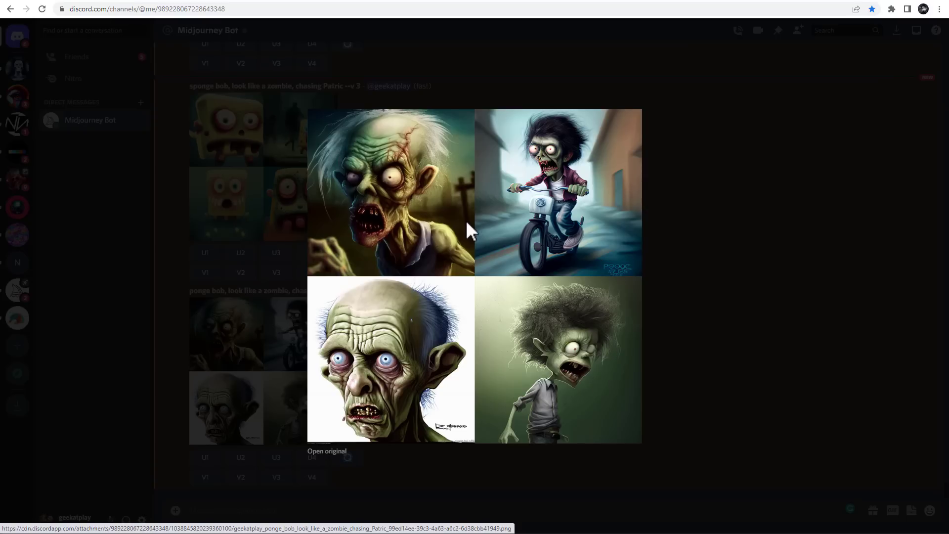
left_click(746, 287)
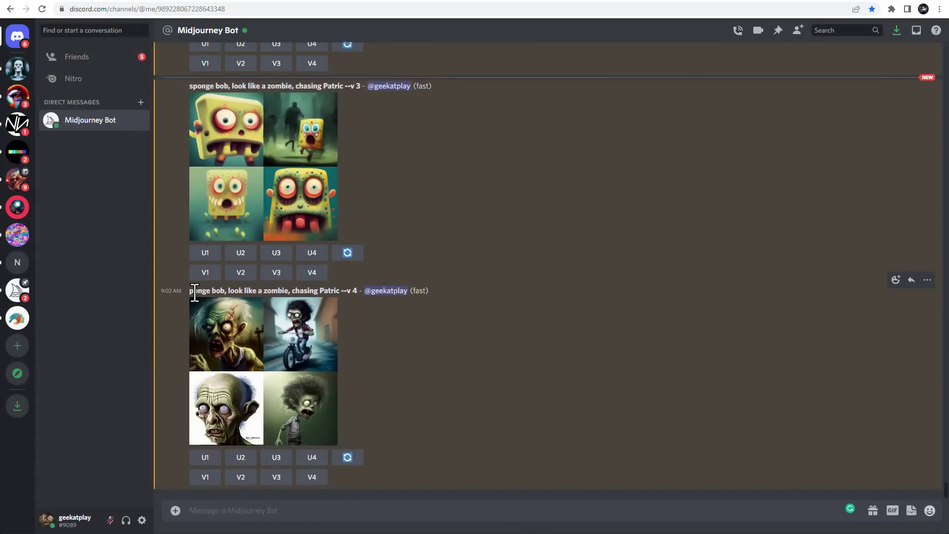
- Copy the misspelled "ponge bob, look like a zombie, chasing Patric --v 4" prompt into a new /imagine command
left_click_drag(189, 292, 356, 292)
key("ctrl+c")
left_click(348, 509)
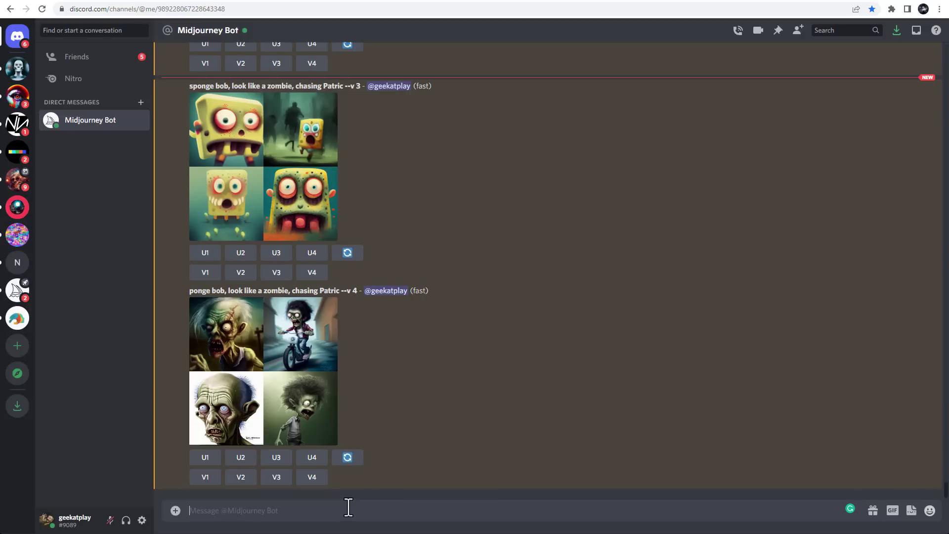
type("/")
key("Return")
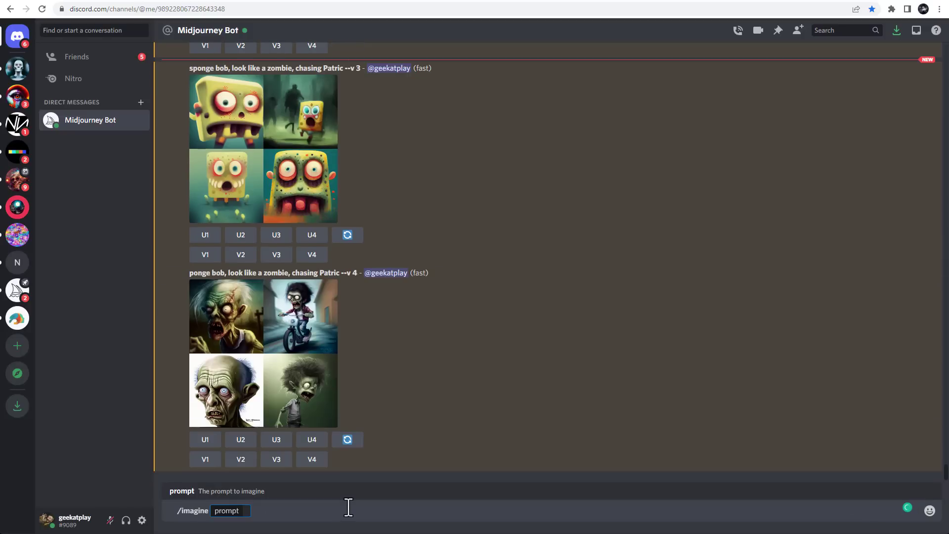
key("ctrl+v")
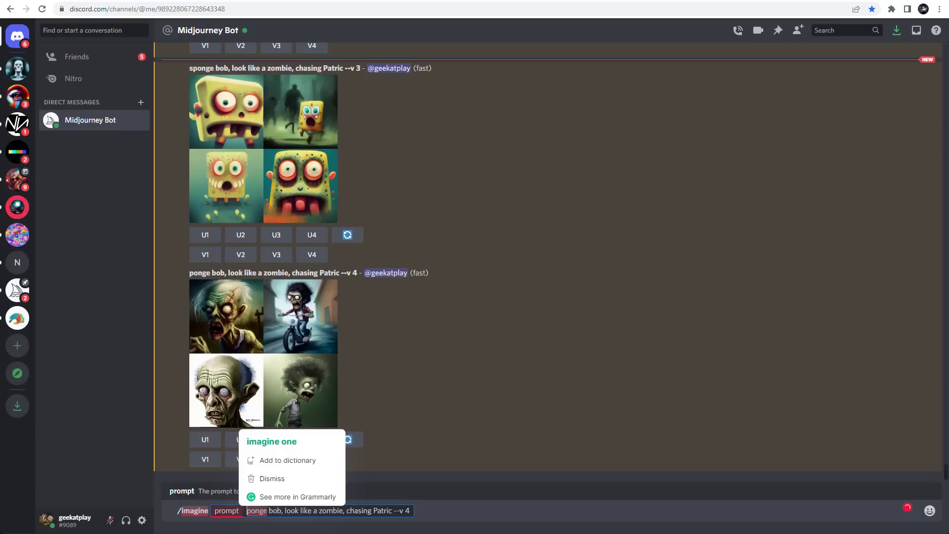
- Correct the prompt's first word to "sponge" and submit it
left_click(247, 511)
type("s")
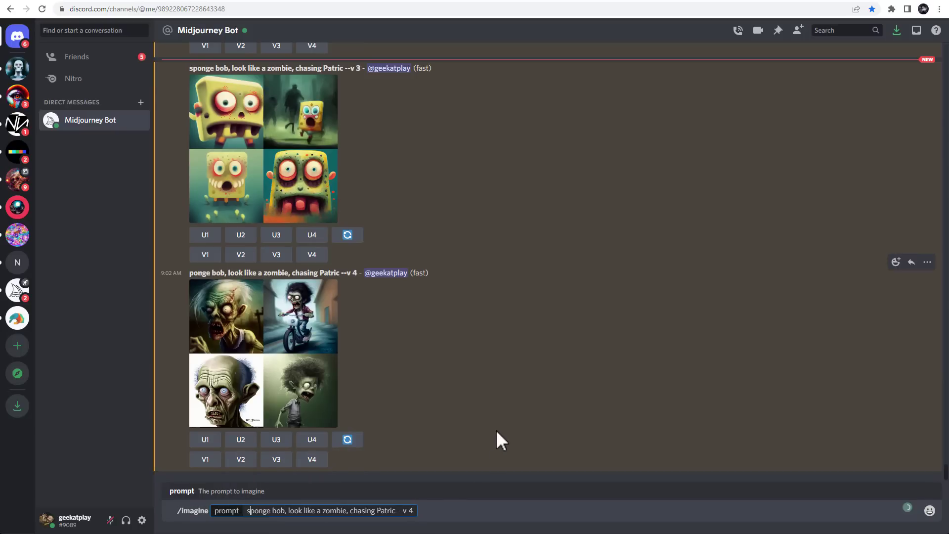
left_click(413, 510)
key("Return")
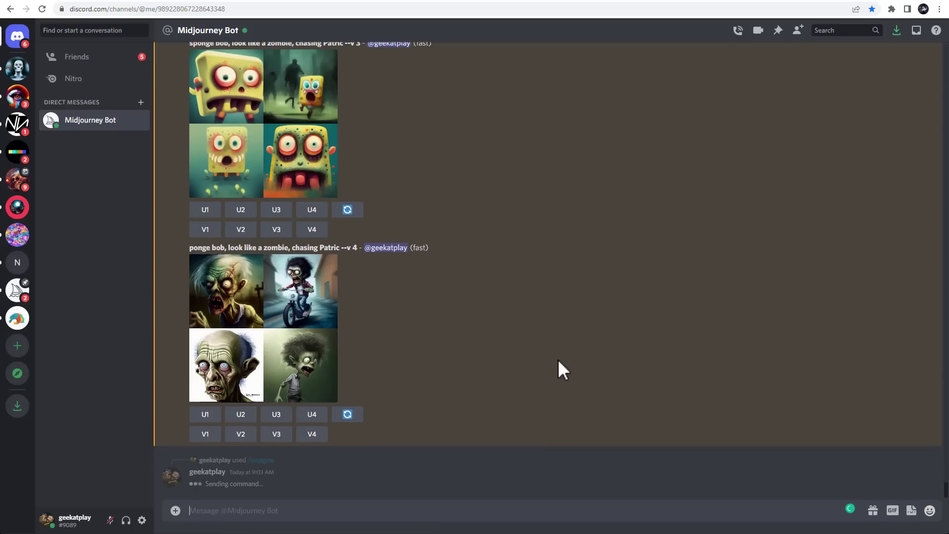
- Enlarge the misspelled prompt's zombie grid to examine its four images, and close it again
left_click(291, 318)
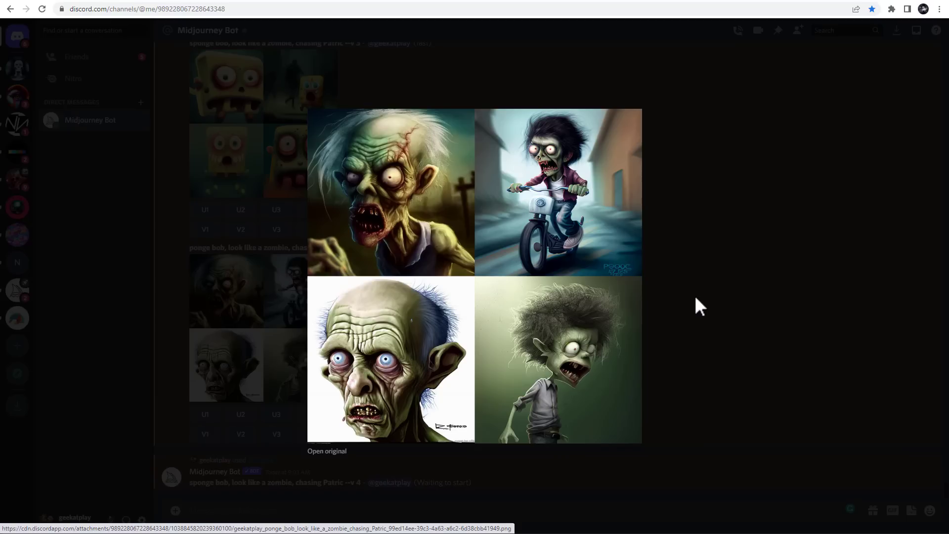
left_click(748, 227)
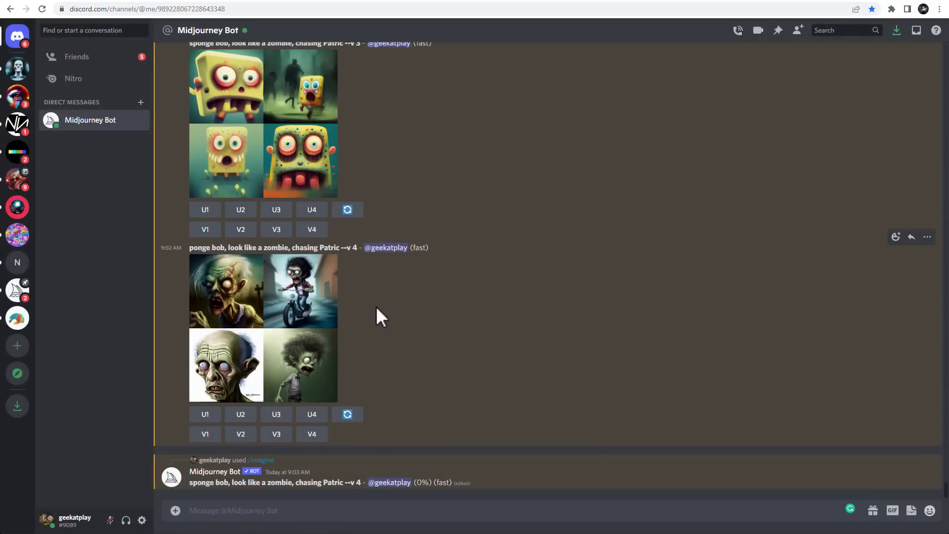
- Start a new /imagine command with the prompt "portal to the another world in the middle of the galaxy. liquid universe."
type("/")
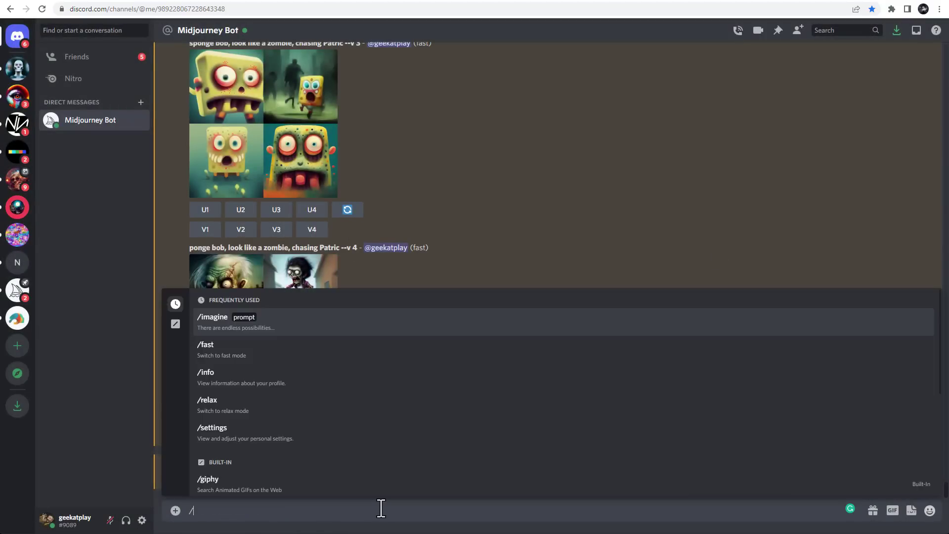
type("ima")
key("Tab")
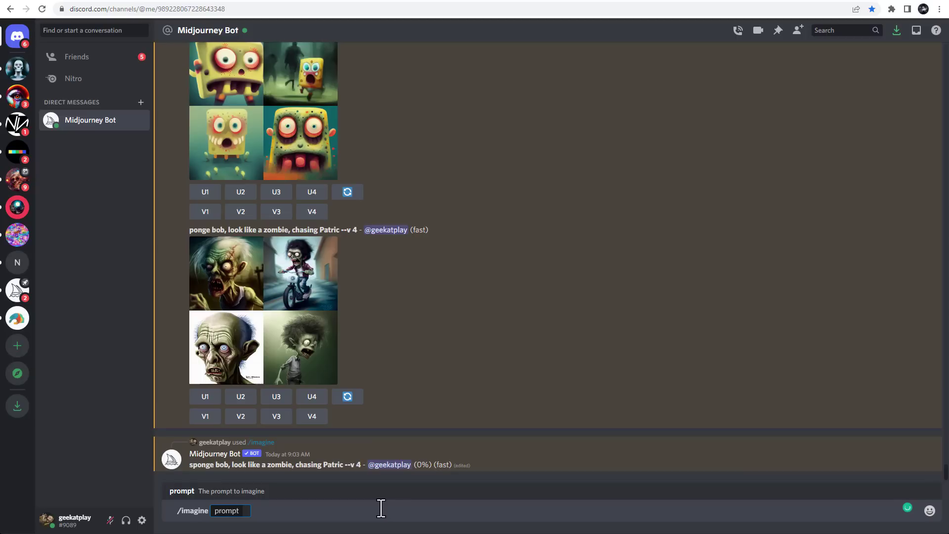
type("portsal")
key("BackSpace")
key("BackSpace")
key("BackSpace")
type("al")
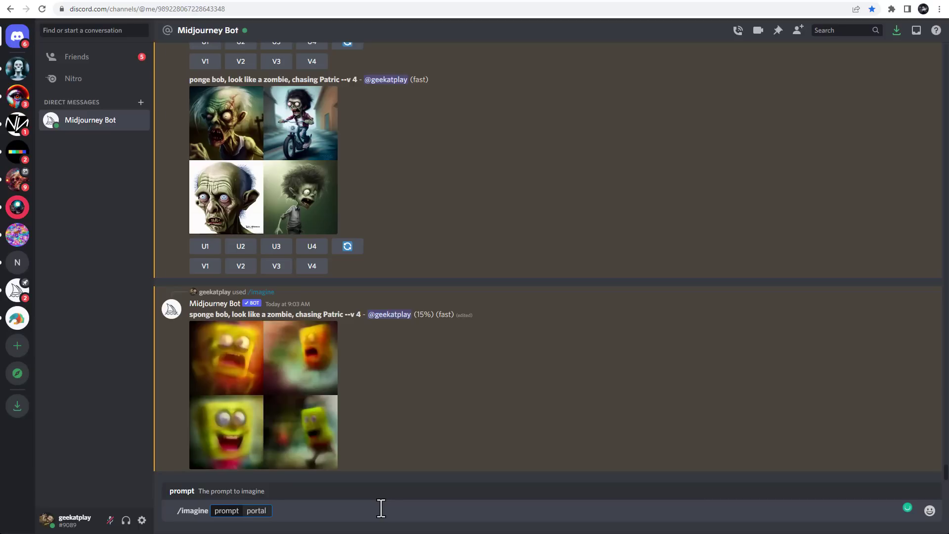
type(" to the anothe")
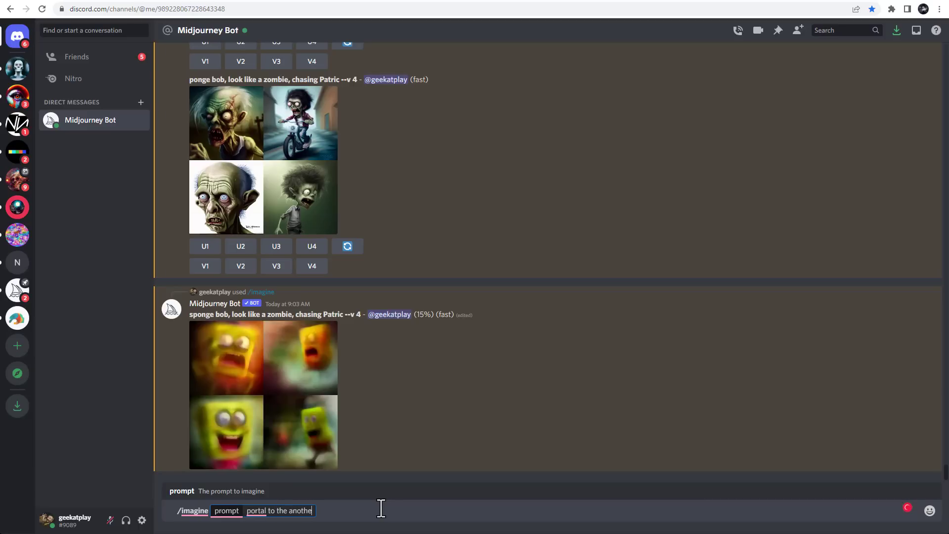
type("r world in the middle o")
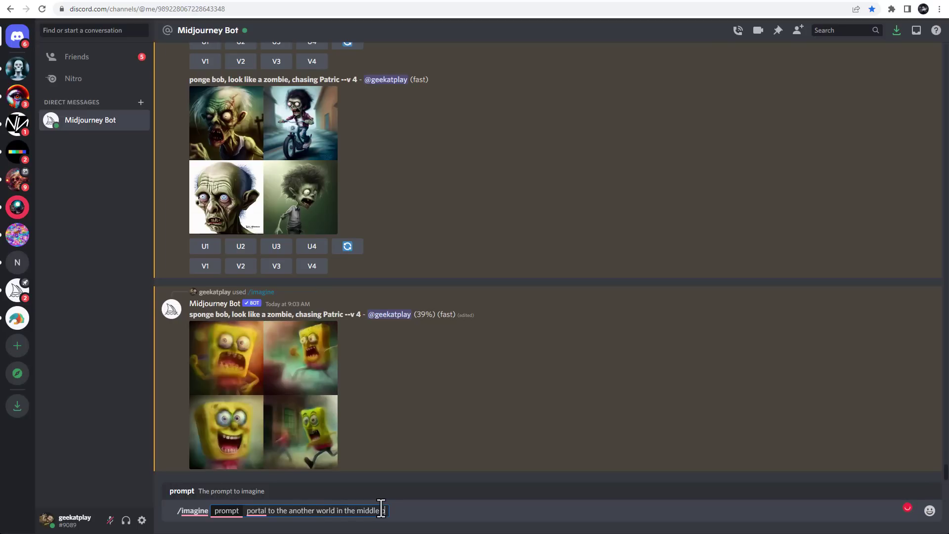
type("f the ga")
type("laxy")
type(". I")
type("iquid u")
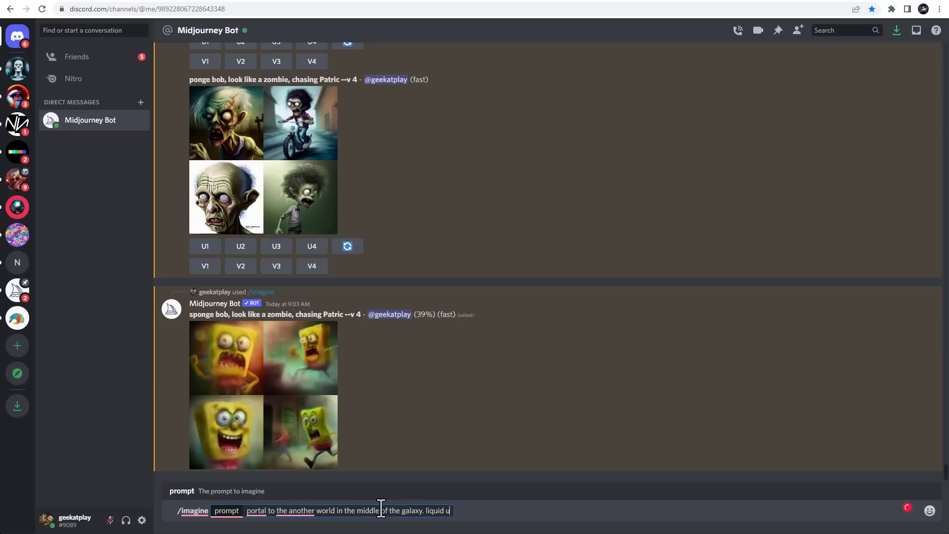
type("niverse.")
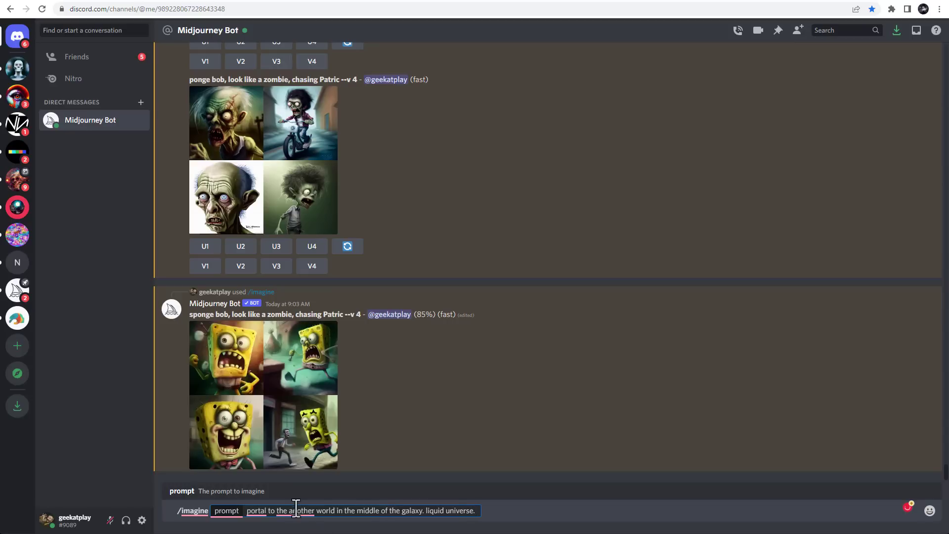
- Remove the extra "the" before "another", append "--v 4" and submit the portal prompt
mouse_move(306, 518)
left_click(313, 464)
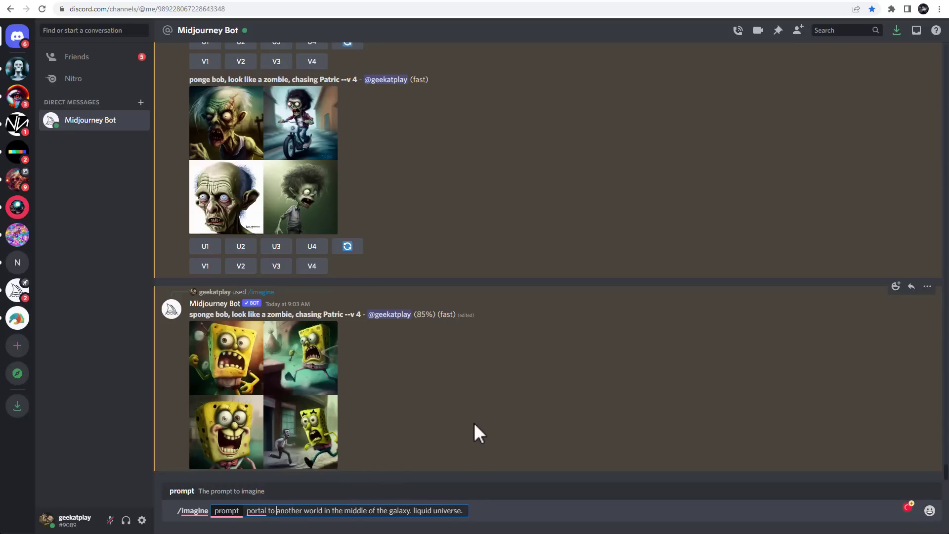
mouse_move(250, 513)
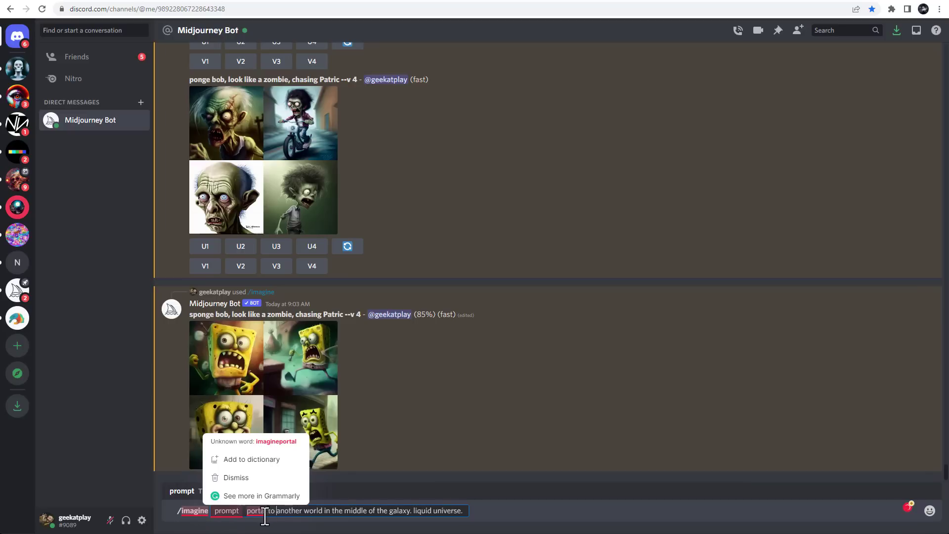
left_click(464, 511)
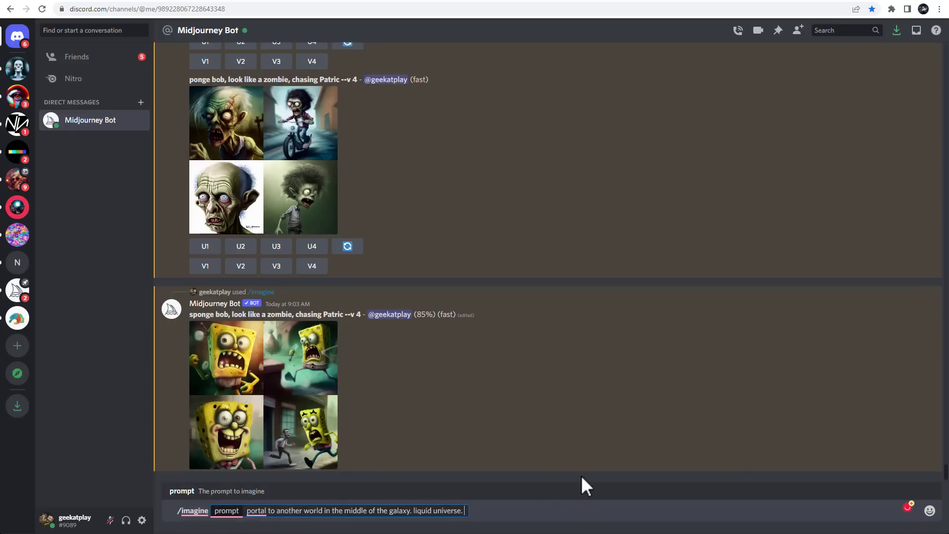
type("--v 4")
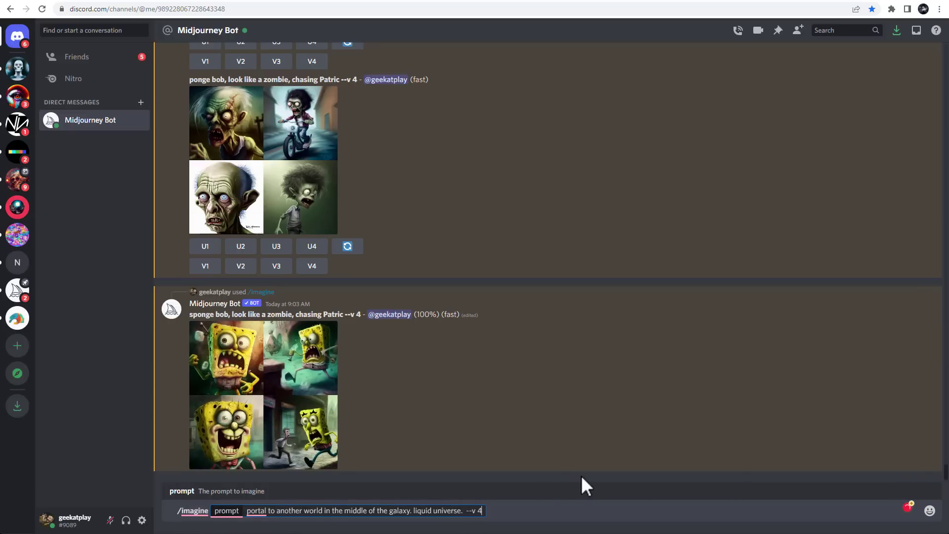
key("Return")
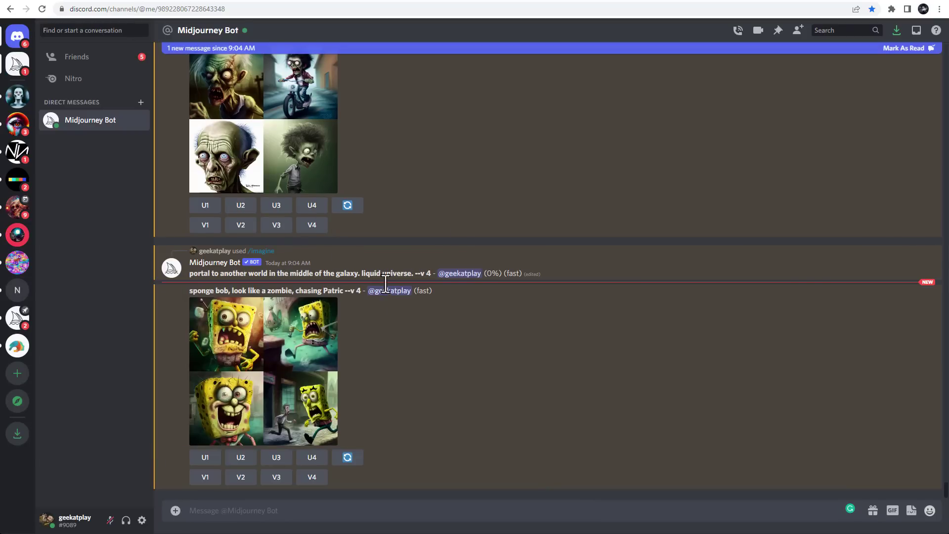
- Enlarge the corrected "--v 4" sponge bob grid and the "--v 3" grid in turn to compare the two versions
left_click(293, 332)
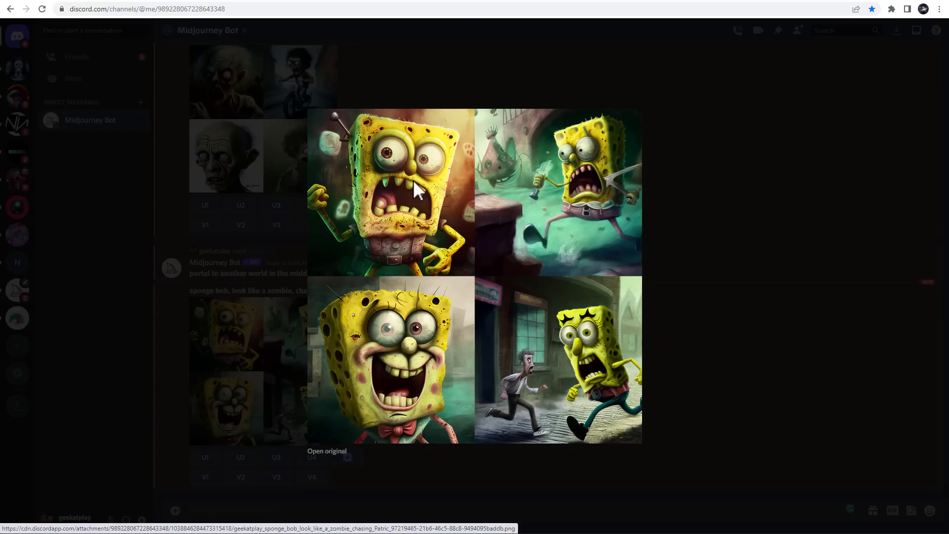
key("Escape")
scroll(291, 259, "up", 10)
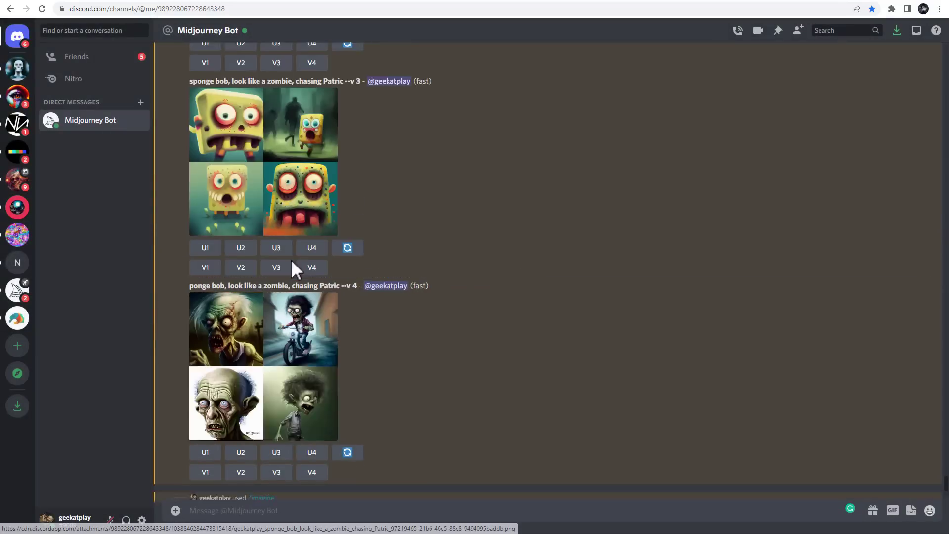
left_click(332, 321)
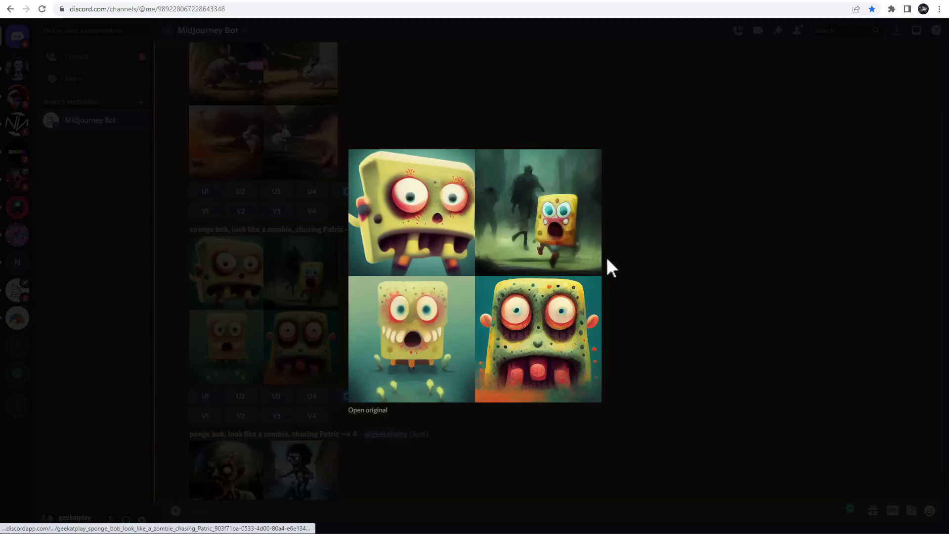
left_click(666, 319)
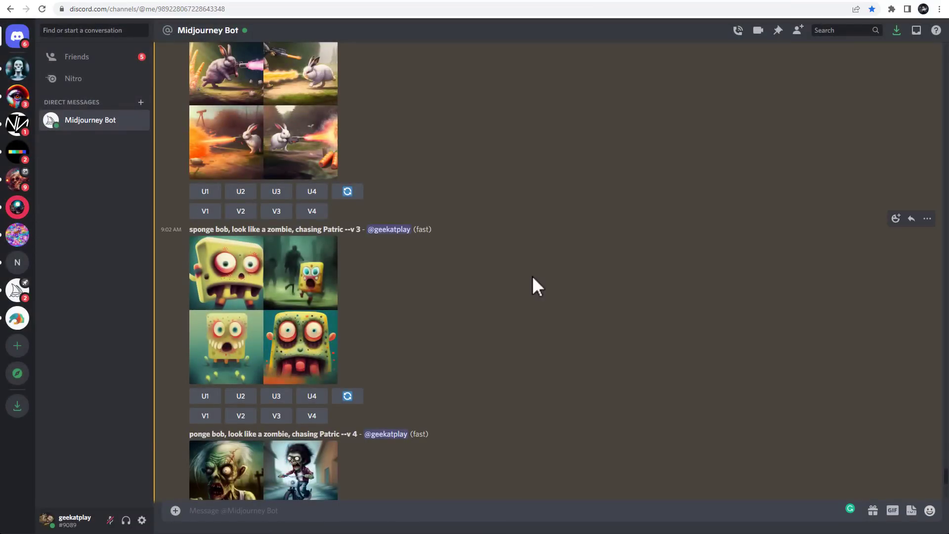
scroll(532, 279, "down", 5)
scroll(266, 384, "down", 5)
left_click(322, 404)
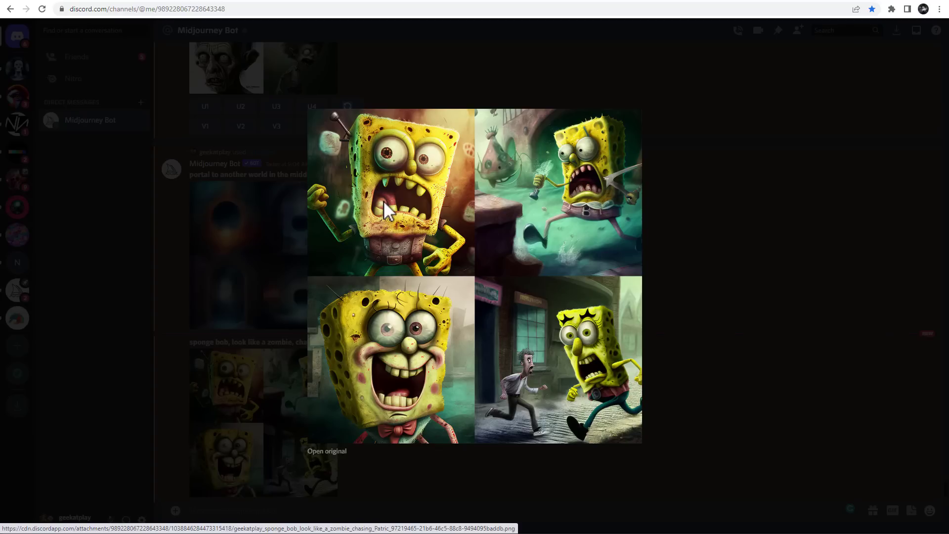
left_click(699, 219)
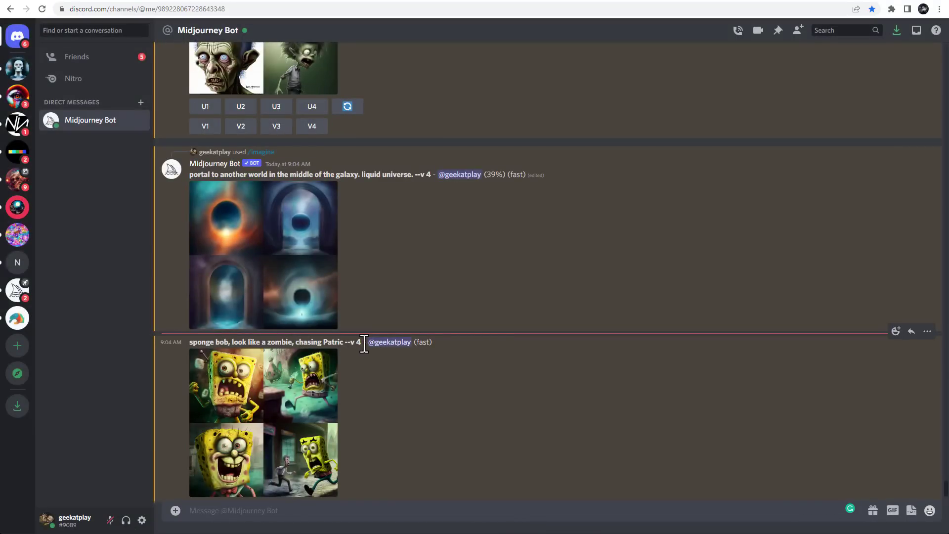
- Copy the corrected prompt "sponge bob, look like a zombie, chasing Patric --v 4" into a new /imagine command
left_click_drag(364, 343, 189, 341)
key("ctrl+c")
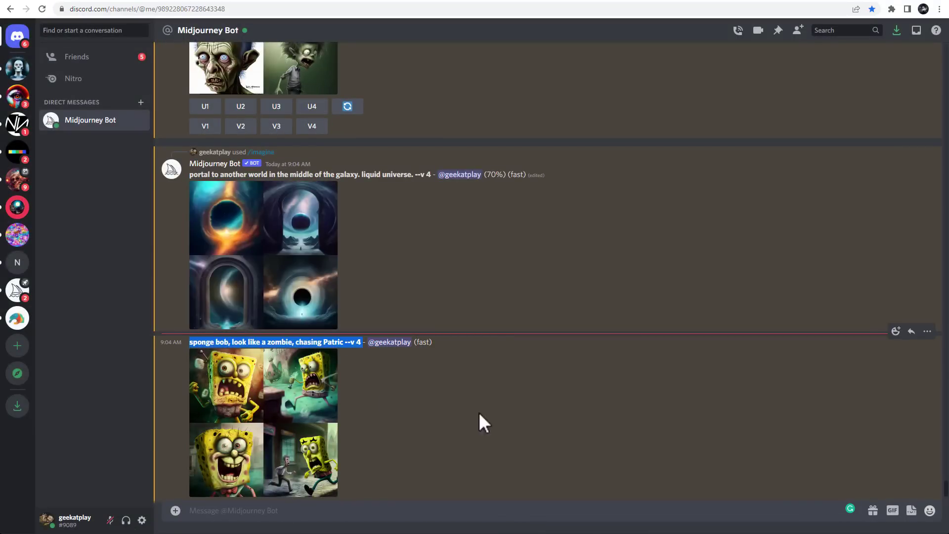
left_click(338, 510)
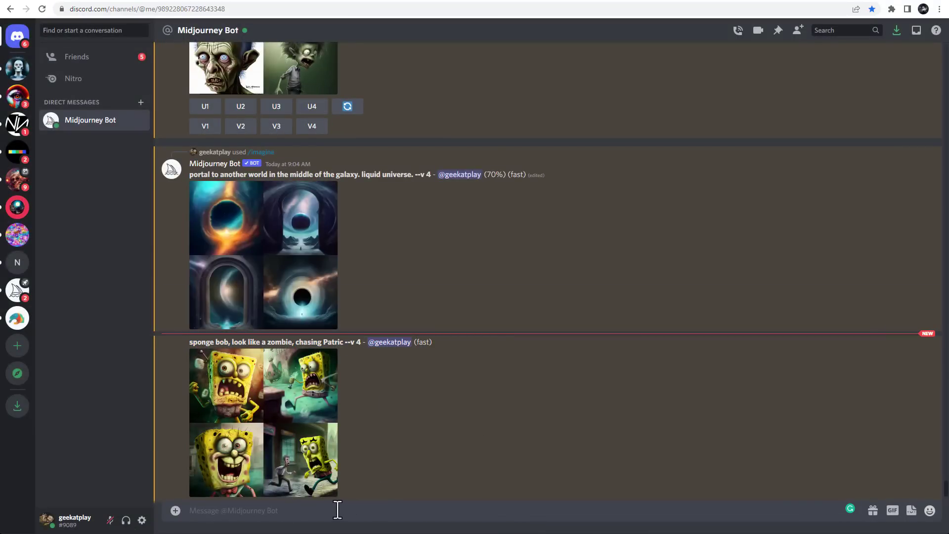
type("/imagine")
key("Tab")
key("ctrl+v")
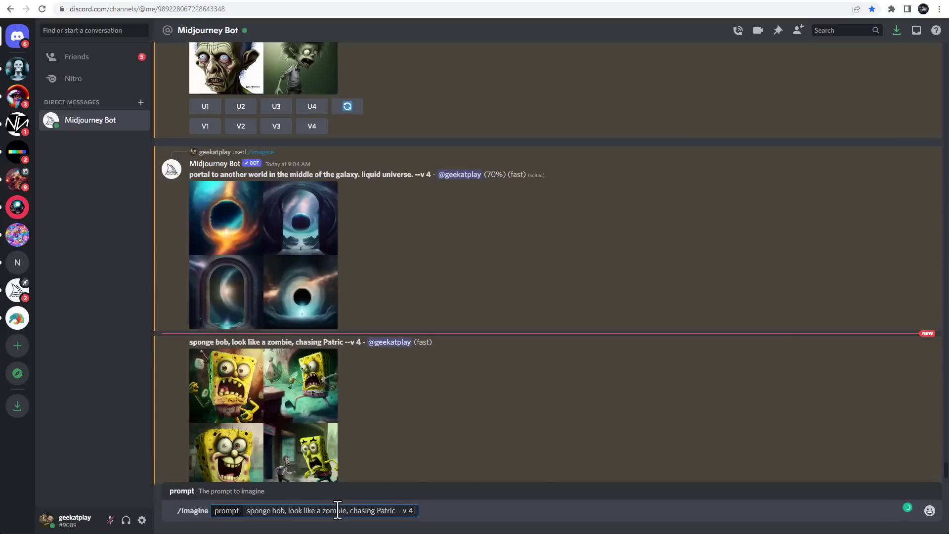
- Insert "starfish" before "Patric" in the prompt and submit it
left_click(376, 510)
type("starf")
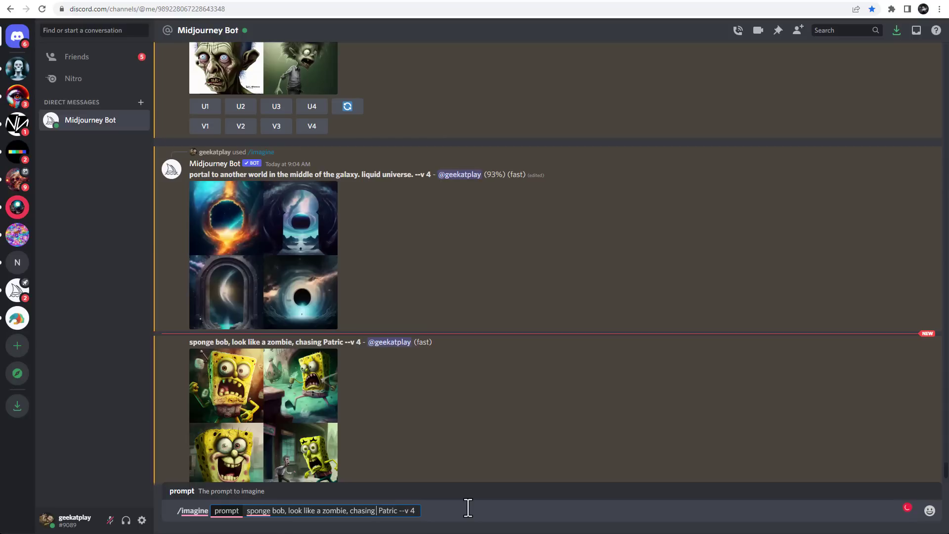
type("ish")
left_click(441, 511)
key("Return")
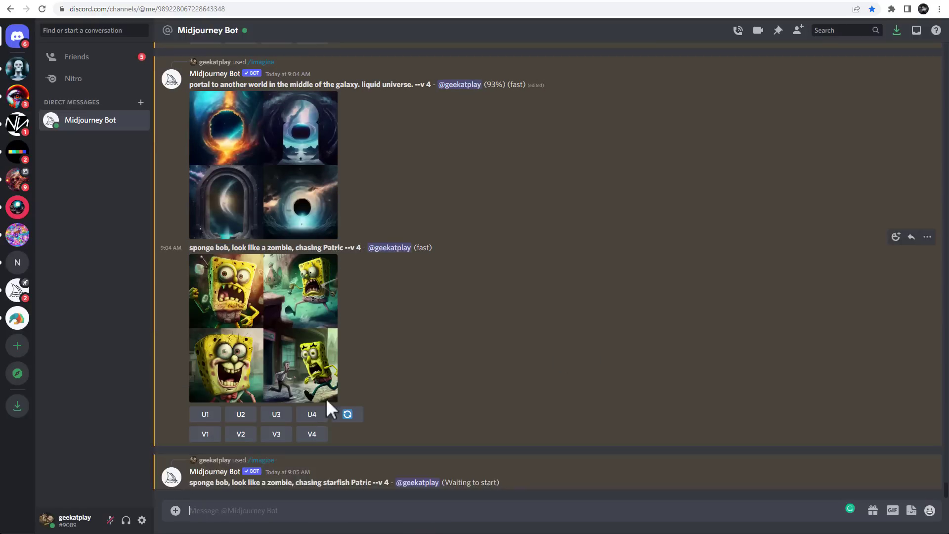
- Enlarge the finished portal grid to examine its four images
left_click(290, 370)
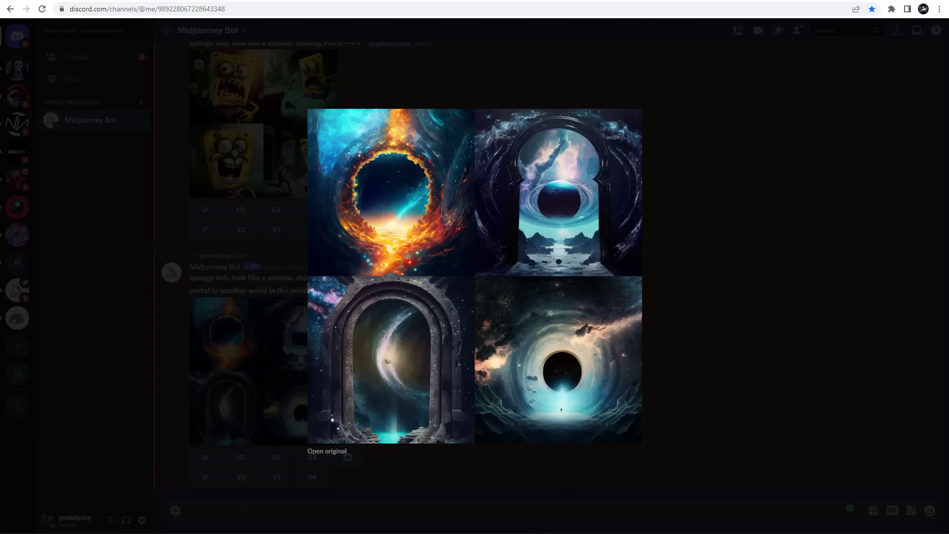
left_click(671, 194)
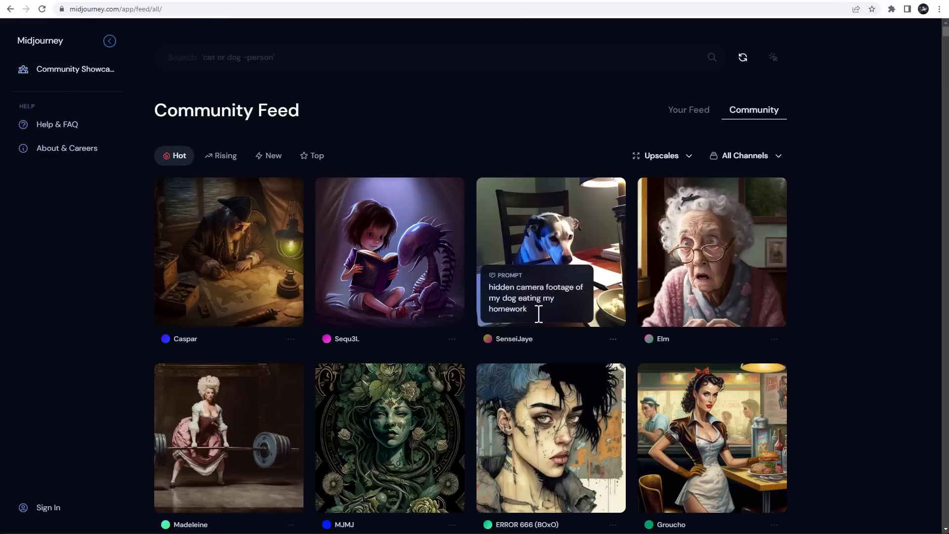
- Browse the Hot images in Midjourney's Community Feed and reveal the prompts behind several of them
scroll(786, 336, "down", 6)
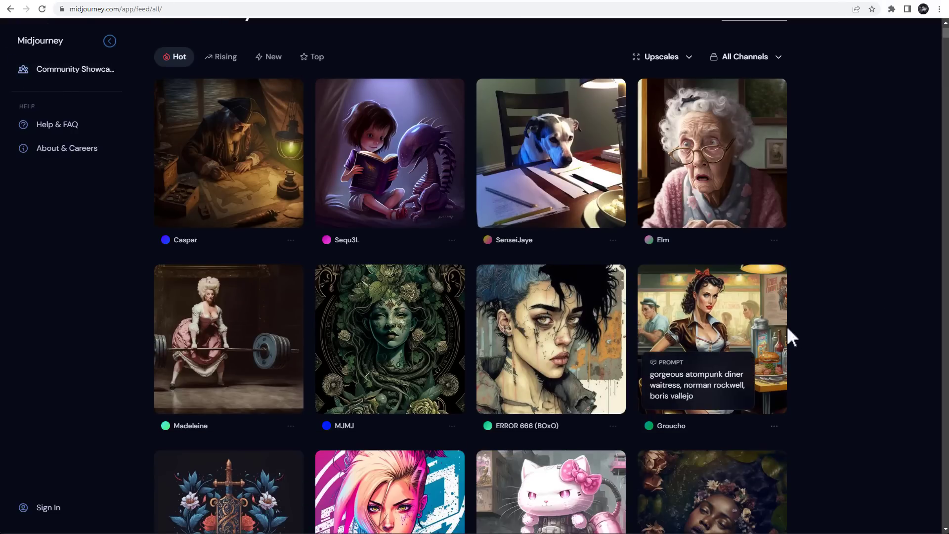
scroll(794, 345, "down", 2)
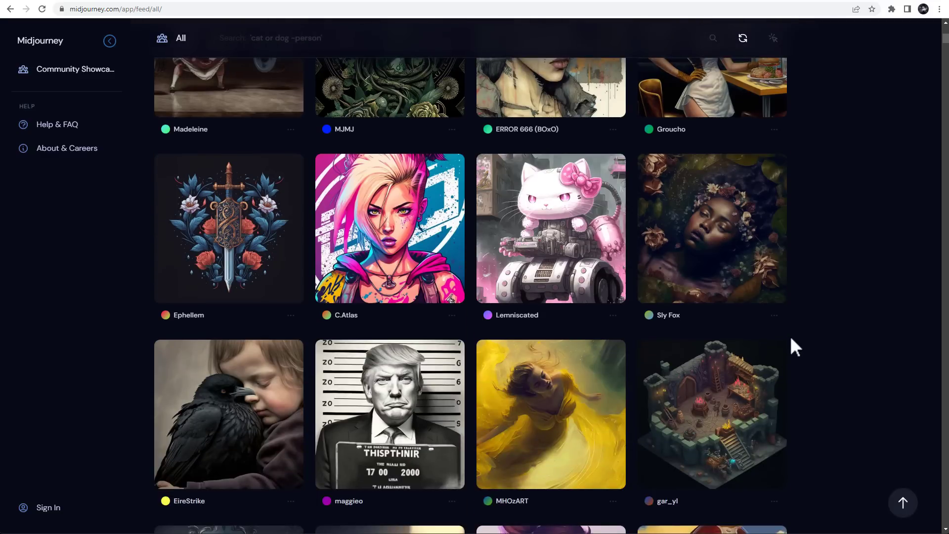
scroll(789, 339, "down", 4)
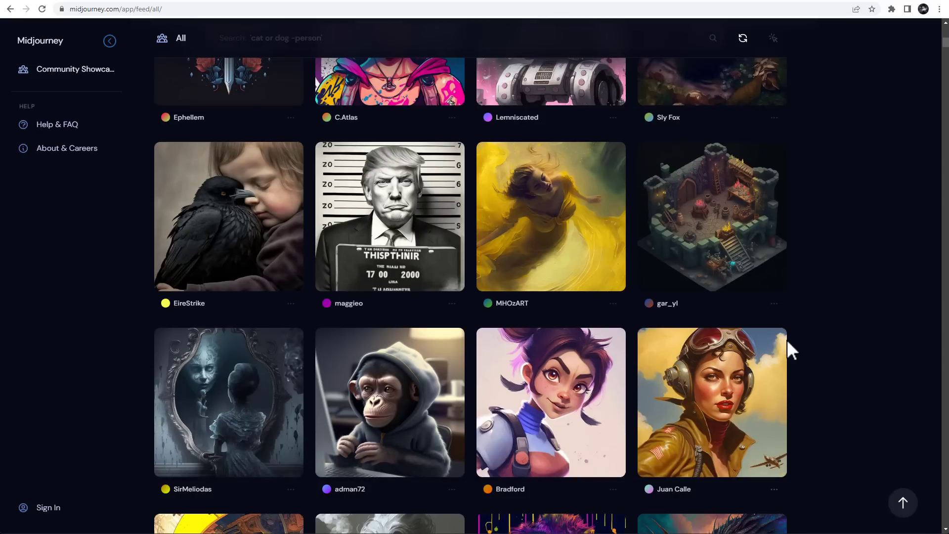
mouse_move(774, 238)
scroll(758, 299, "down", 6)
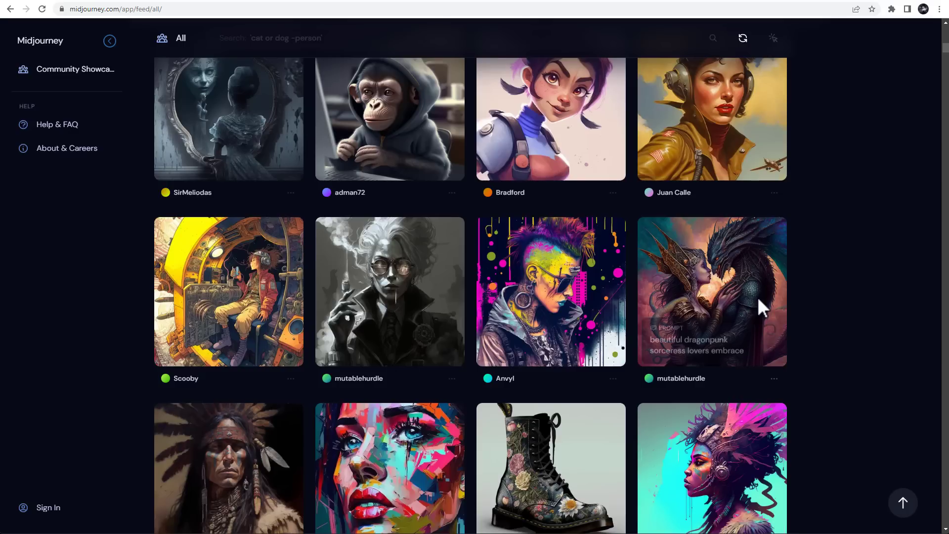
scroll(757, 296, "down", 2)
mouse_move(325, 166)
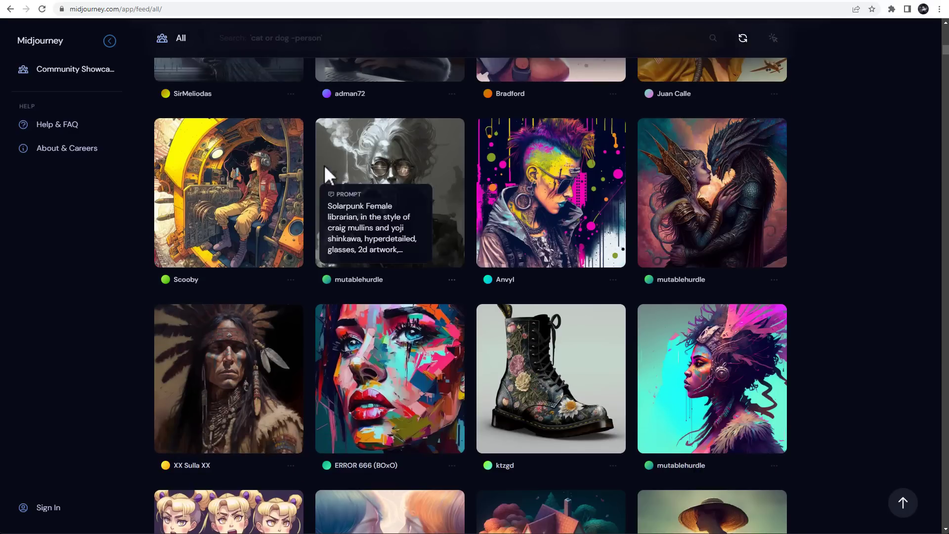
mouse_move(269, 165)
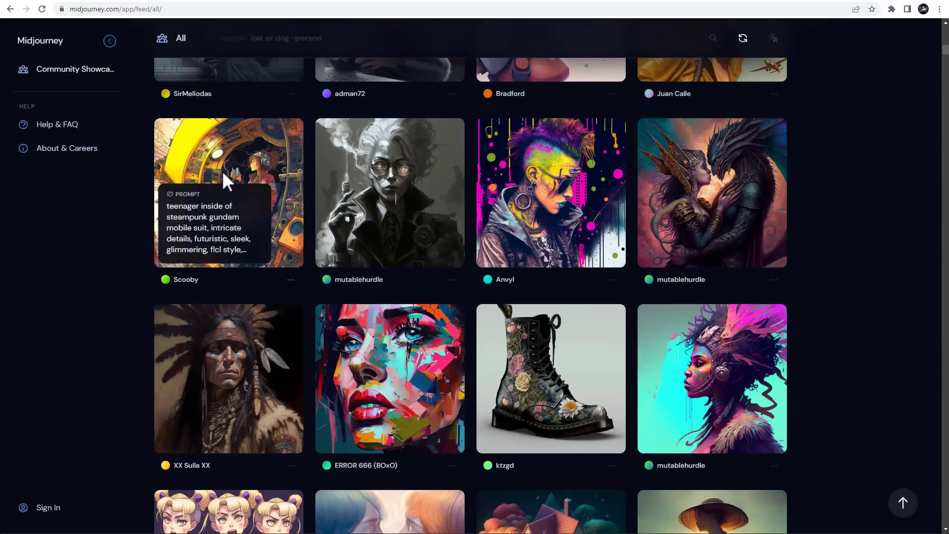
scroll(728, 267, "down", 3)
mouse_move(784, 273)
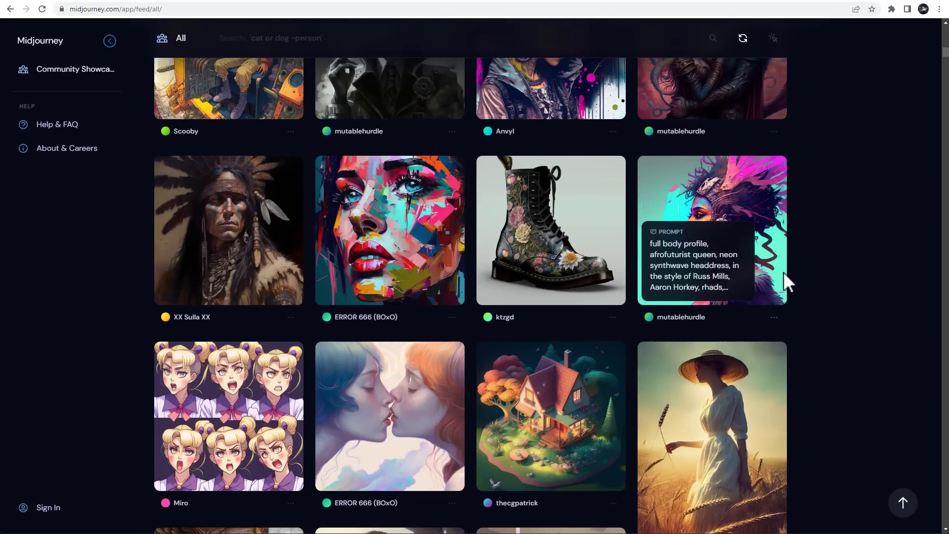
- Continue far down the Community Feed to examine the range of subjects and styles in the upscaled images
scroll(784, 272, "down", 4)
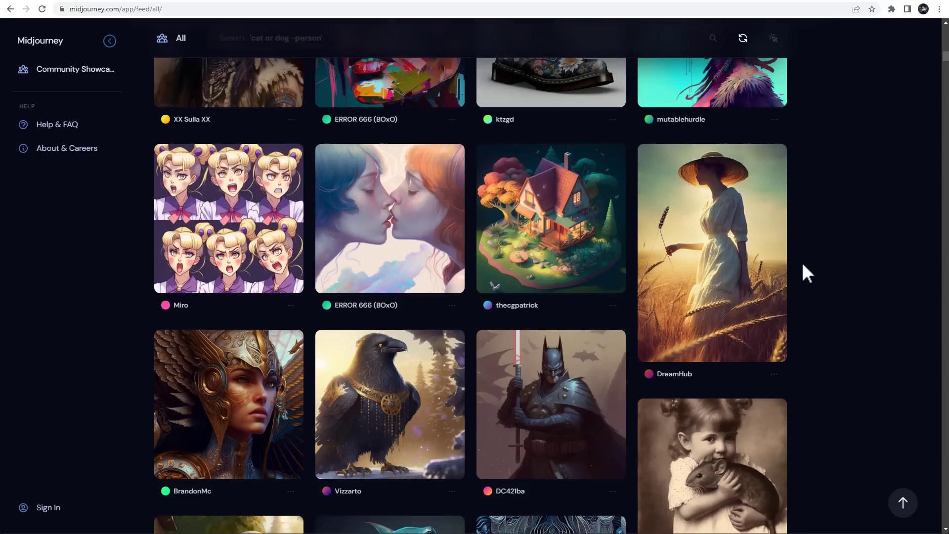
scroll(803, 277, "down", 3)
scroll(795, 275, "down", 5)
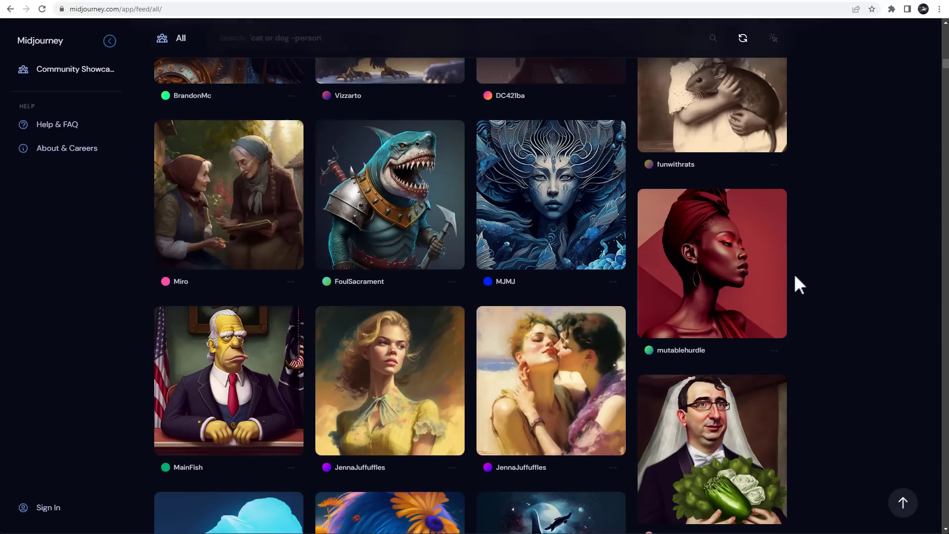
scroll(794, 277, "down", 2)
scroll(795, 277, "down", 4)
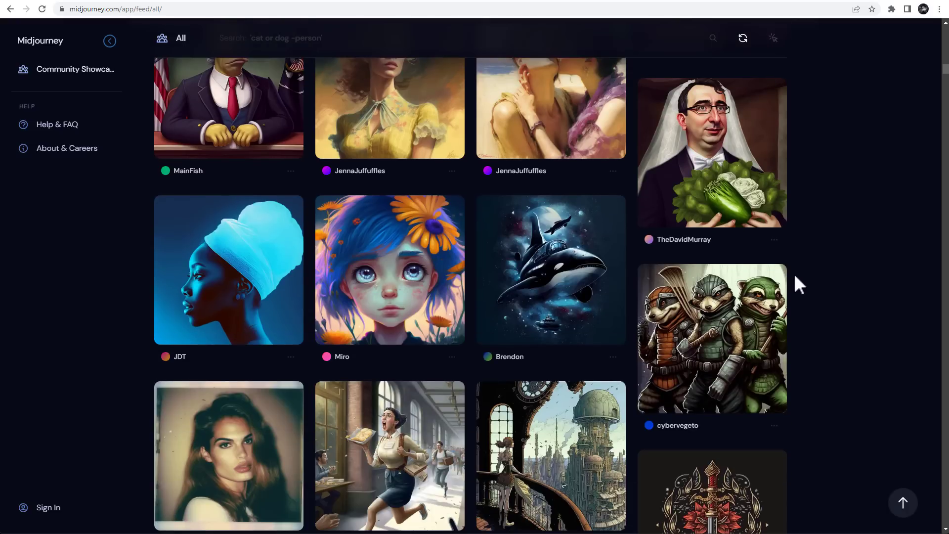
scroll(793, 272, "down", 10)
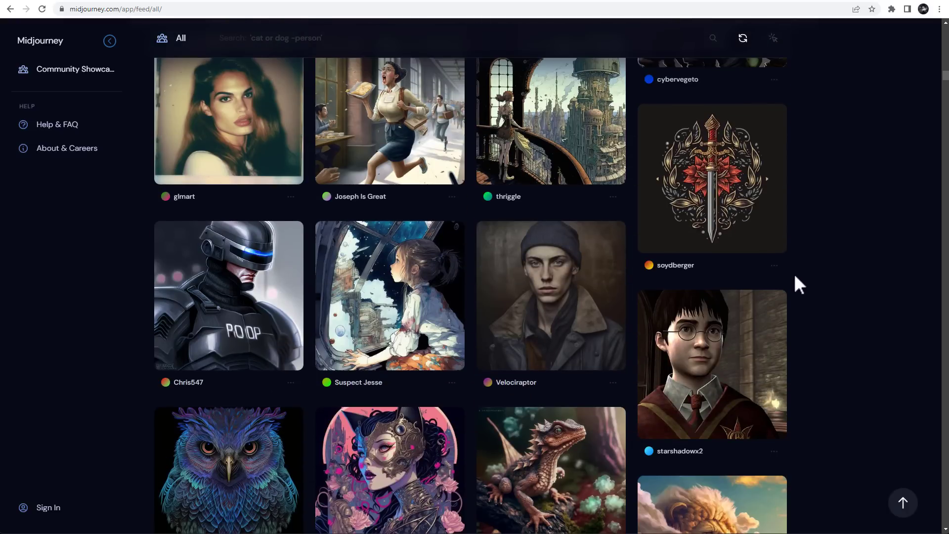
scroll(794, 272, "down", 8)
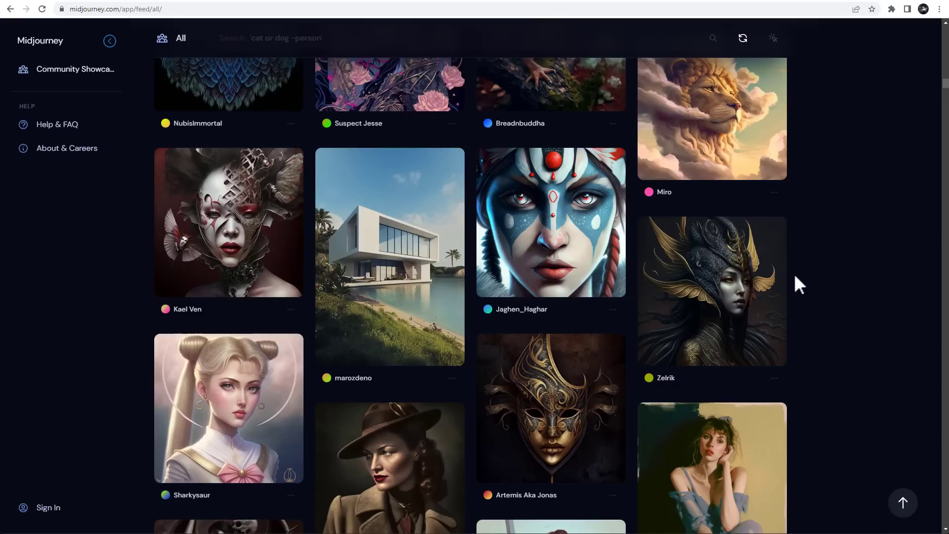
scroll(798, 284, "down", 1)
scroll(796, 279, "down", 8)
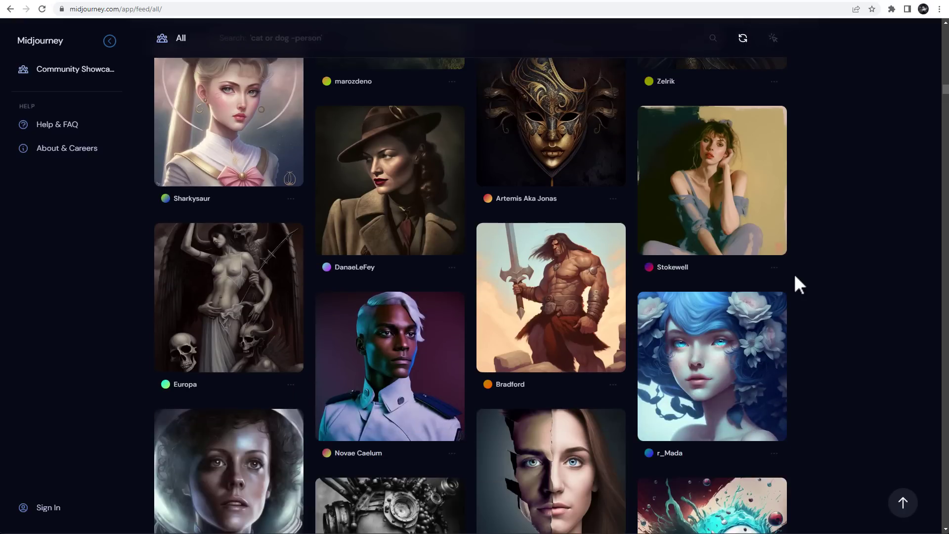
scroll(795, 276, "down", 9)
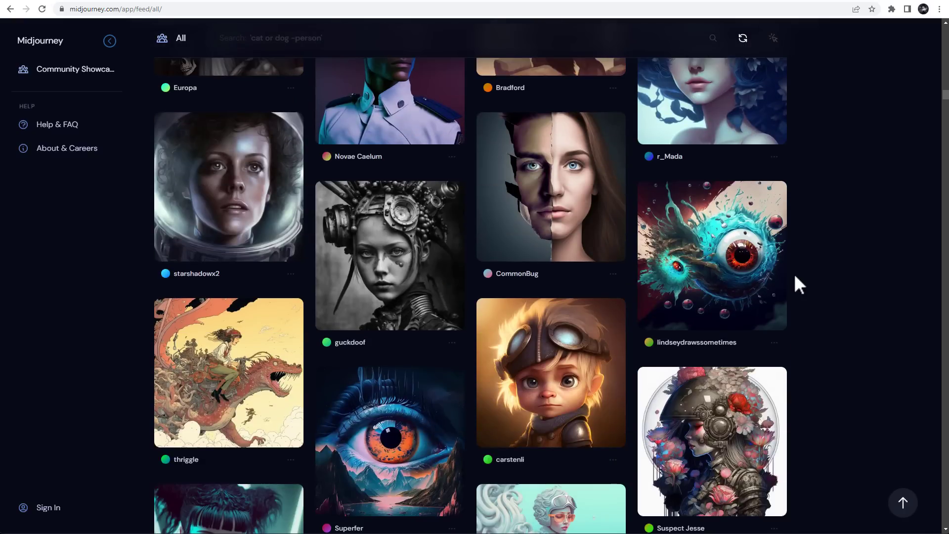
scroll(795, 279, "down", 7)
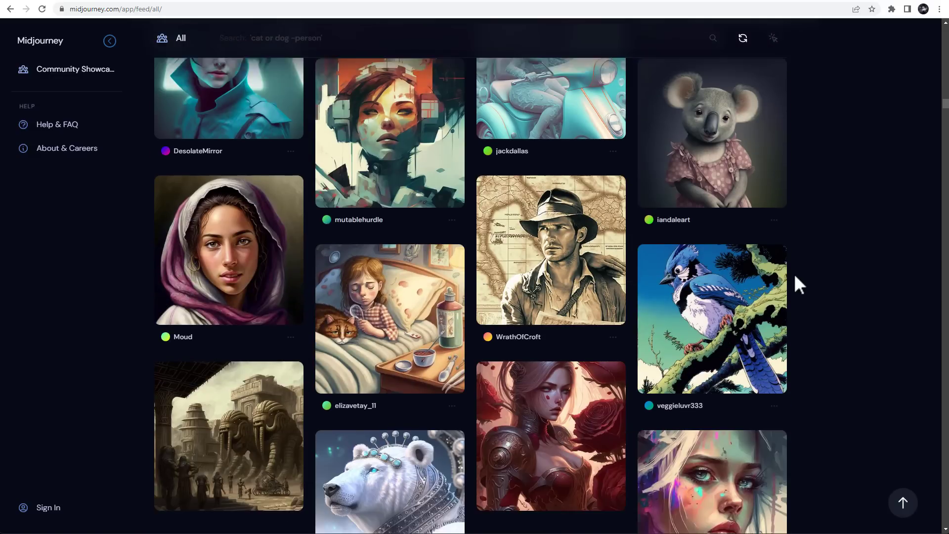
scroll(796, 279, "down", 10)
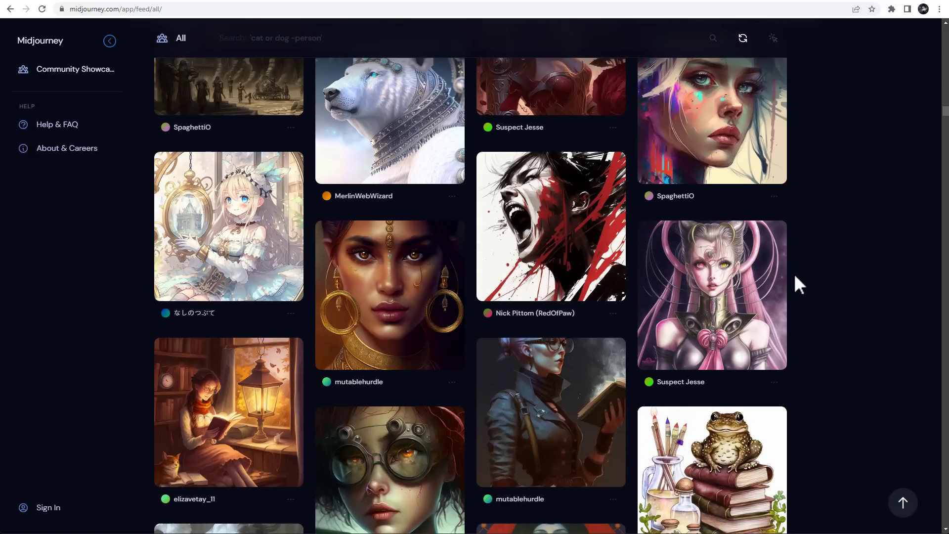
scroll(795, 277, "down", 9)
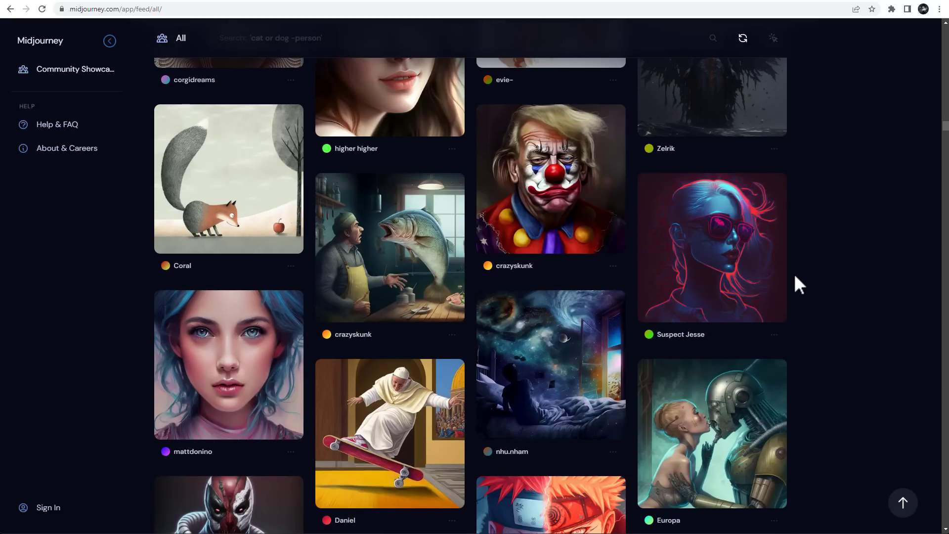
scroll(794, 276, "down", 6)
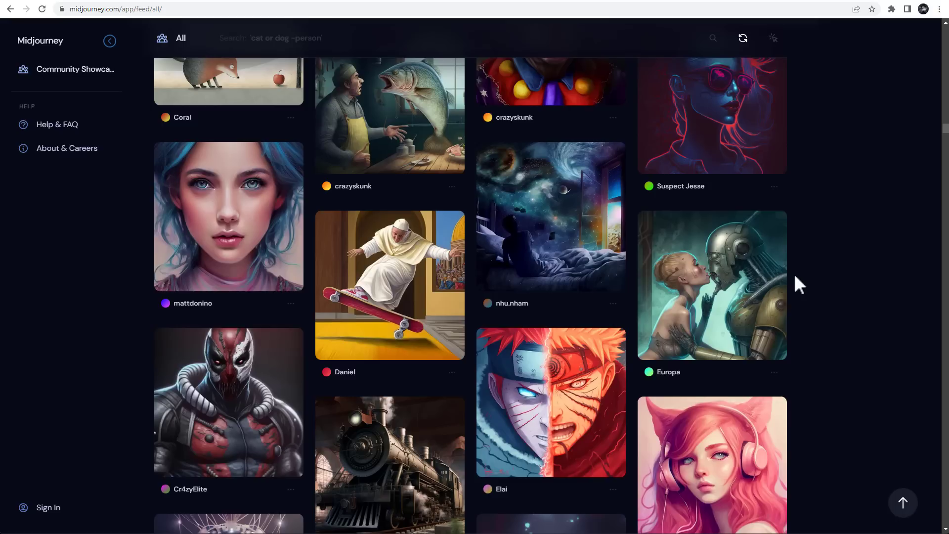
scroll(794, 277, "down", 3)
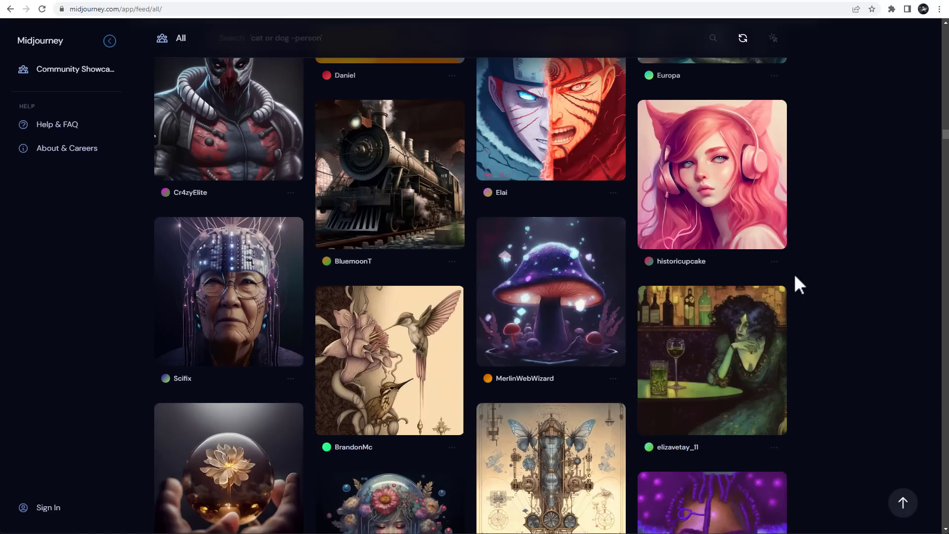
scroll(795, 276, "down", 7)
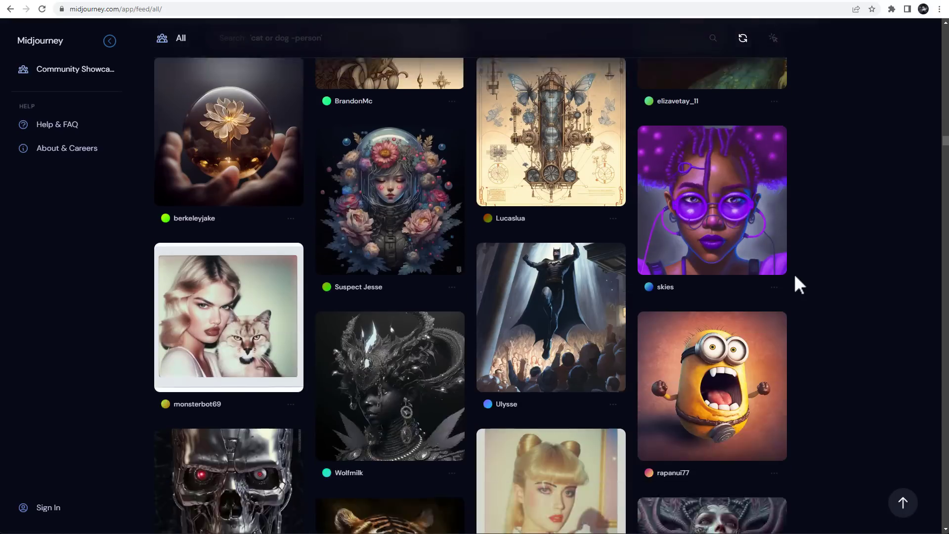
scroll(796, 284, "down", 2)
scroll(795, 277, "down", 7)
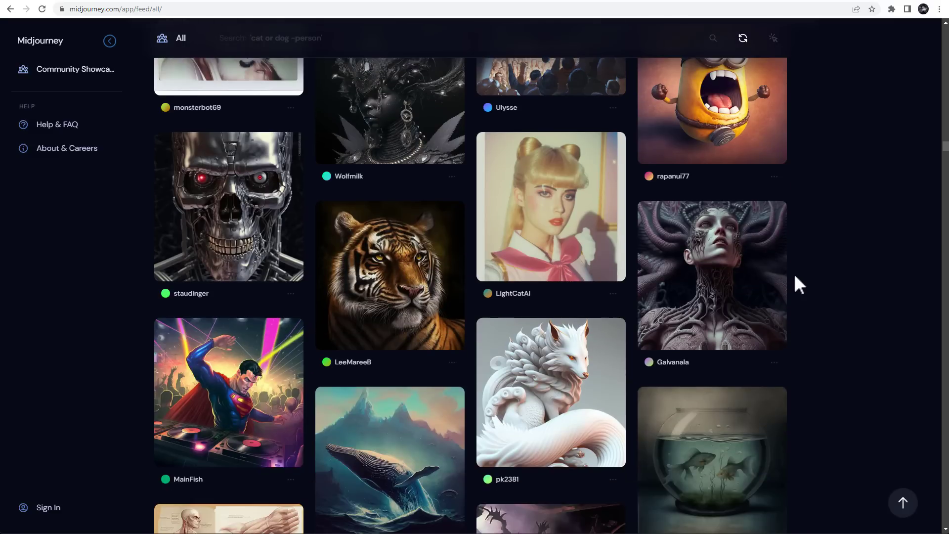
scroll(794, 276, "down", 8)
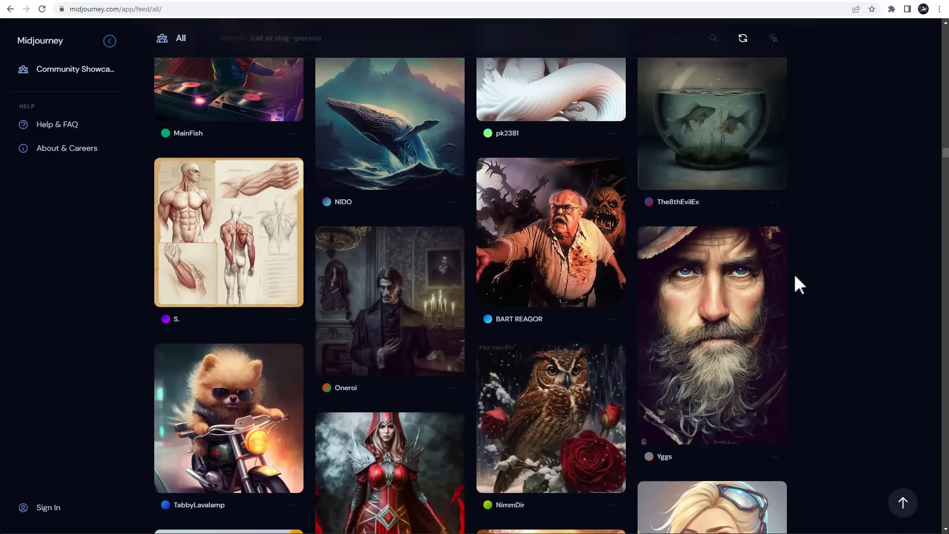
scroll(795, 278, "down", 7)
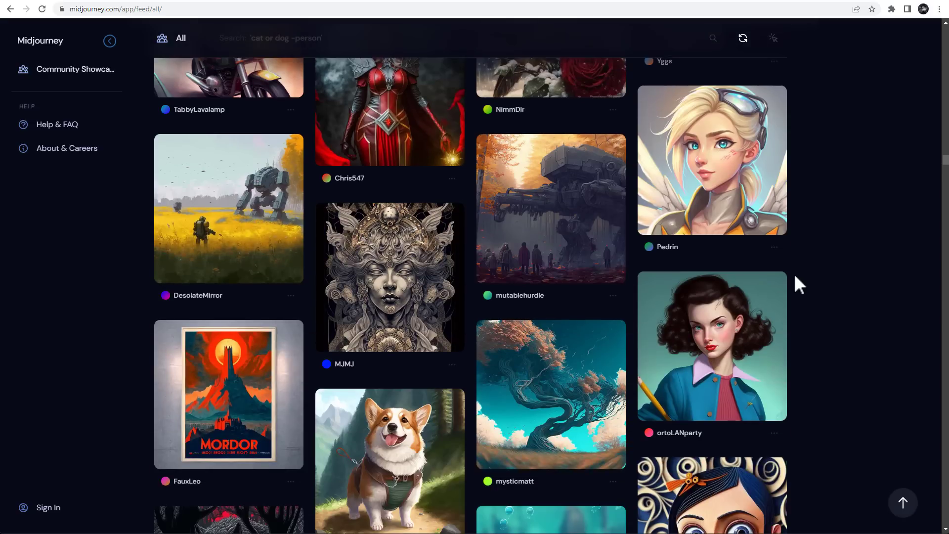
scroll(795, 276, "down", 6)
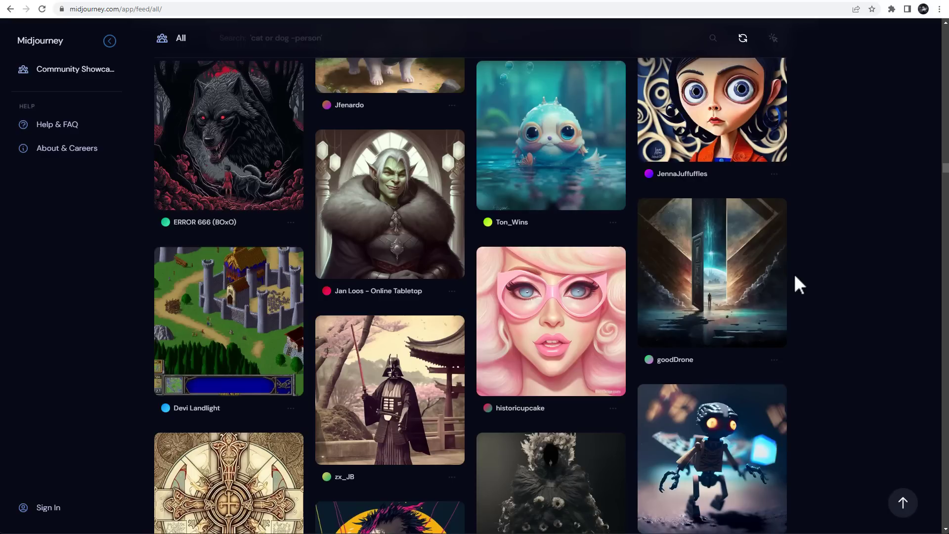
- Switch to the Midjourney Bot chat in Discord and enlarge the "chasing starfish Patric --v 4" grid to examine it
left_click(54, 1)
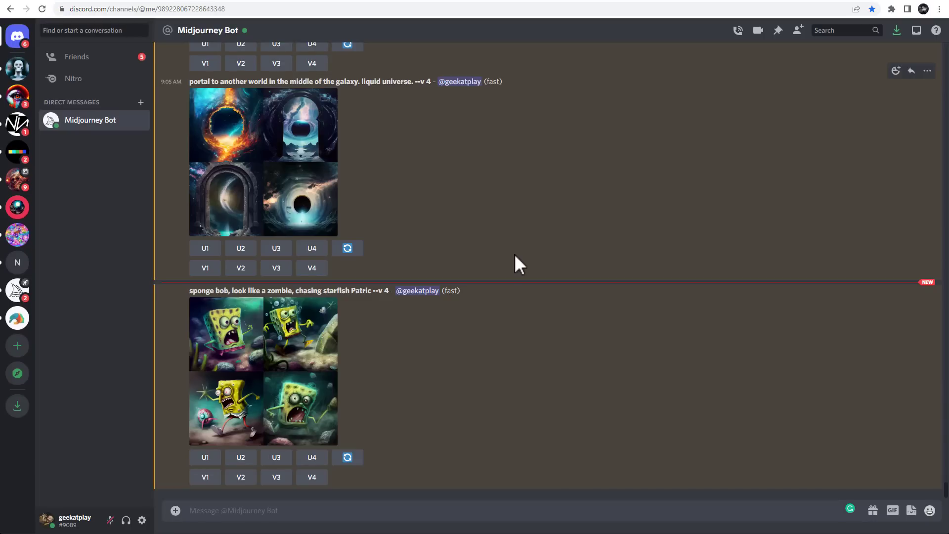
left_click(271, 374)
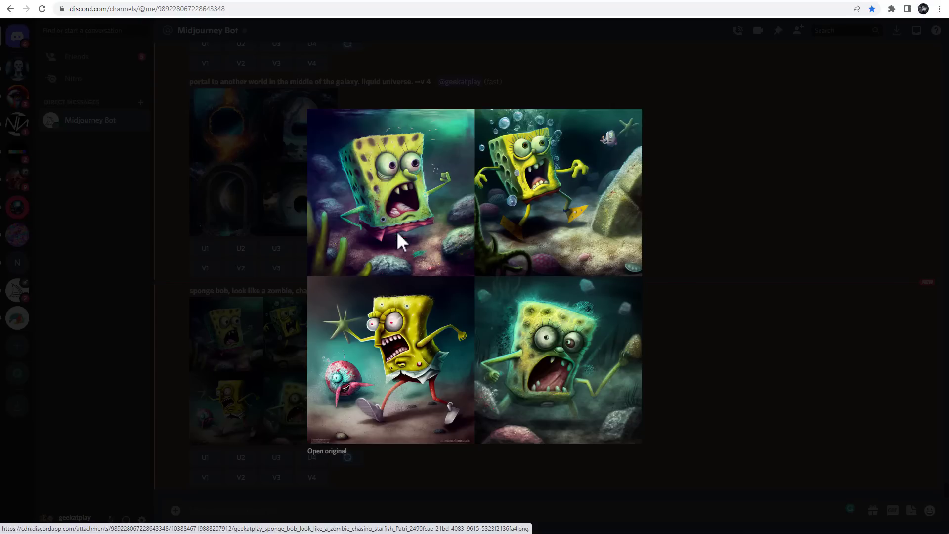
left_click(709, 232)
- Enlarge the "portal to another world in the middle of the galaxy" grid again to review it, and return to the newest result
scroll(316, 252, "up", 2)
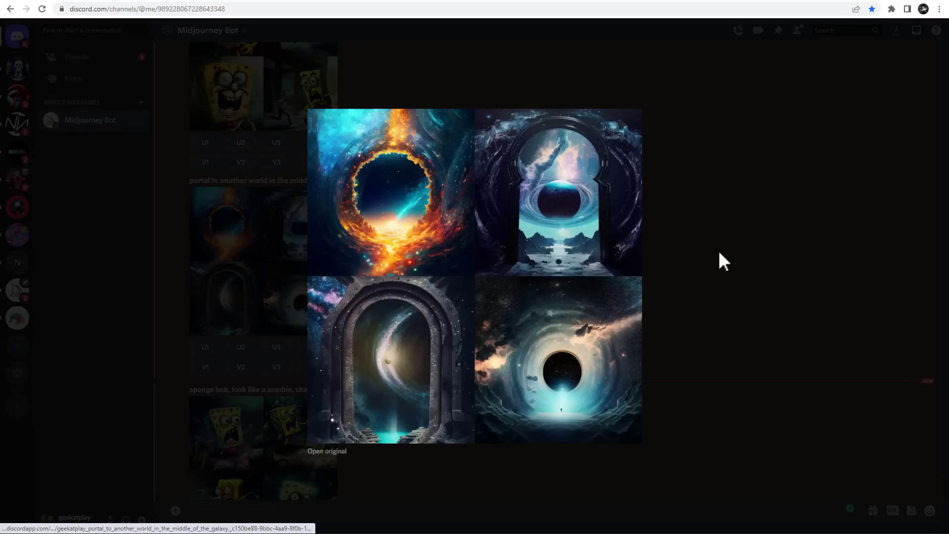
left_click(719, 253)
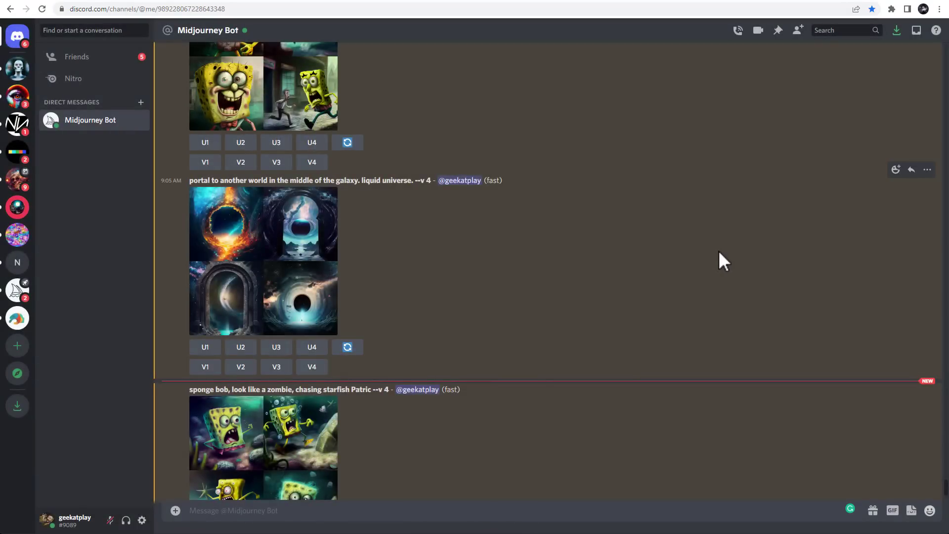
scroll(455, 272, "down", 2)
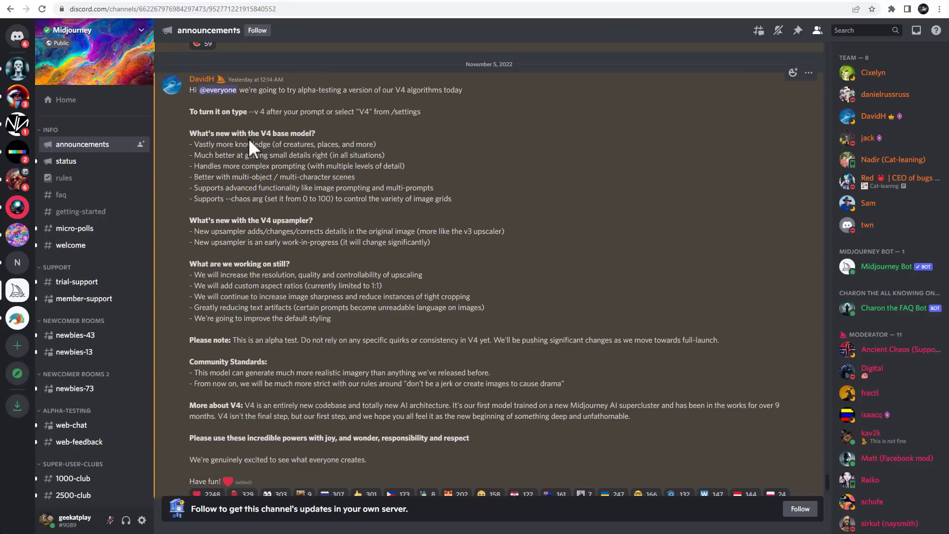
- Read through the V4 base model points in Midjourney's announcements channel, highlighting small details, complex prompting, image and multi-prompts, and --chaos in turn
mouse_move(194, 144)
left_mouse_down()
mouse_move(391, 145)
mouse_move(194, 156)
left_mouse_up()
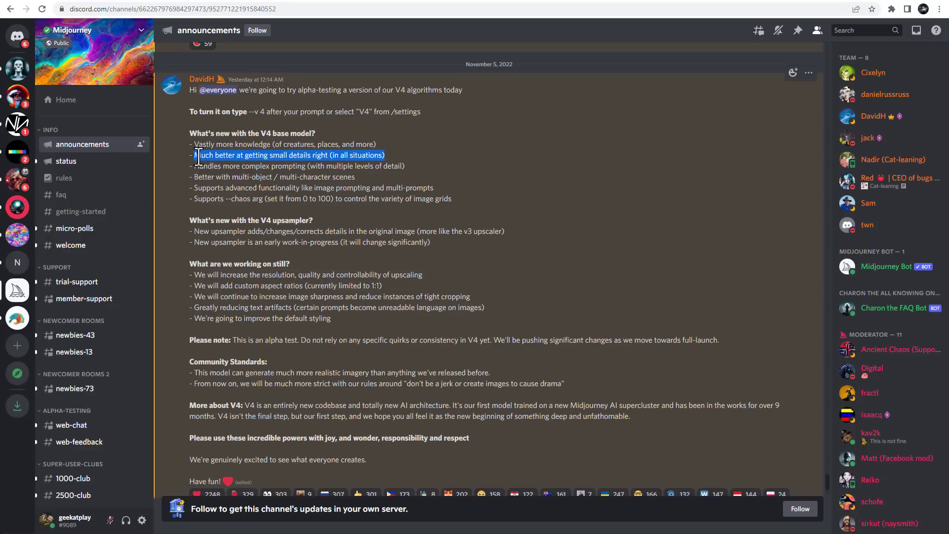
left_click(348, 177)
left_click_drag(193, 167, 408, 166)
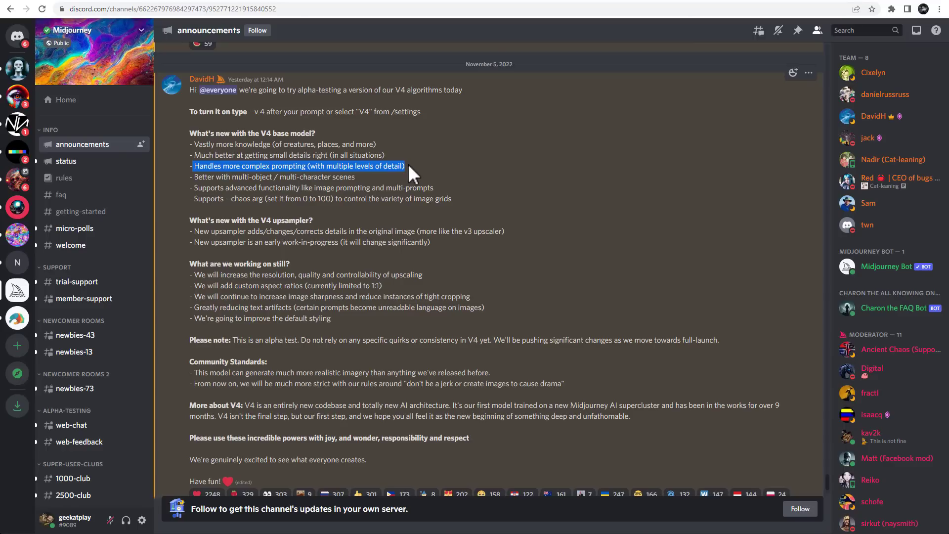
left_click(408, 165)
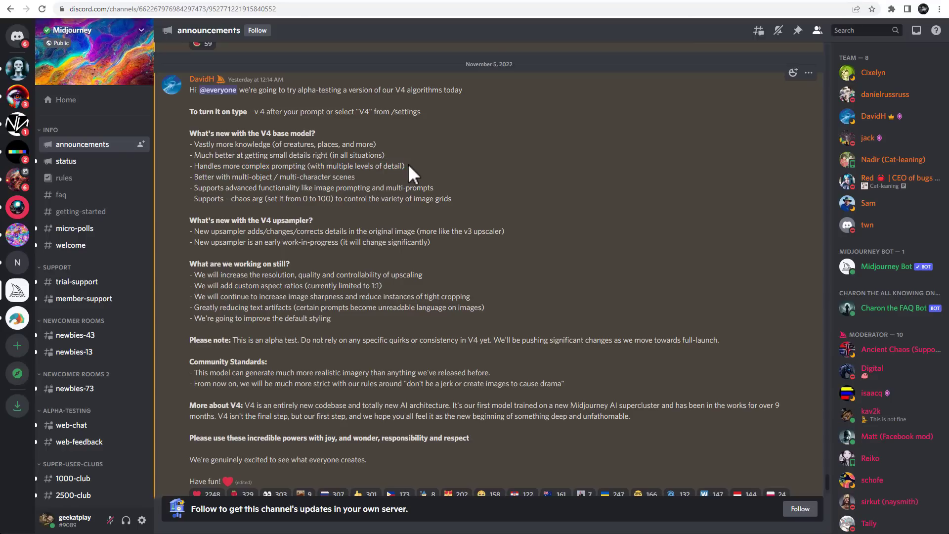
left_click_drag(363, 178, 438, 184)
left_click(229, 185)
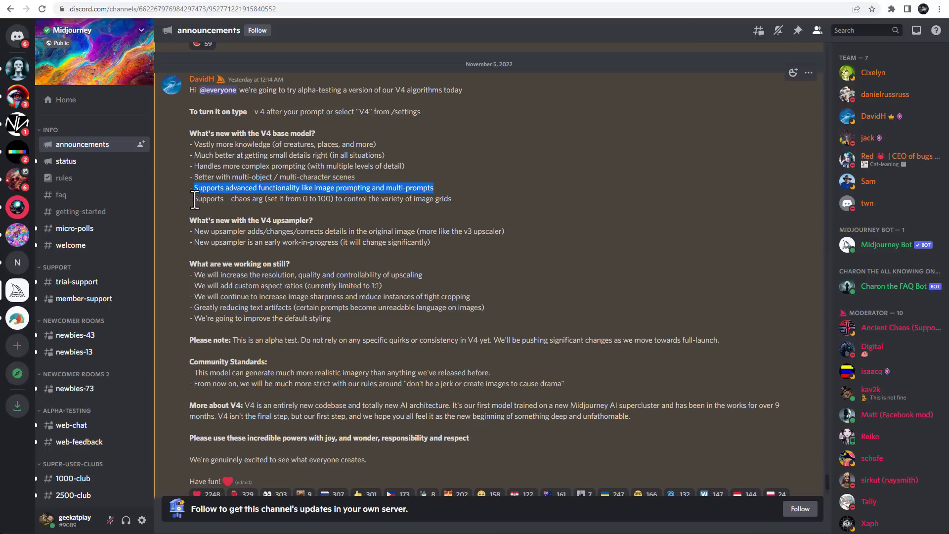
left_click_drag(192, 200, 422, 194)
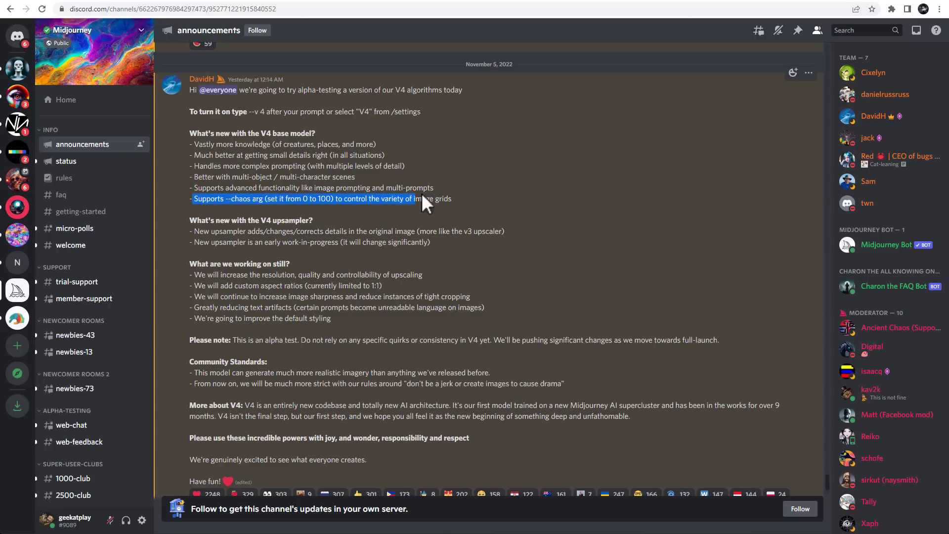
left_click(457, 201)
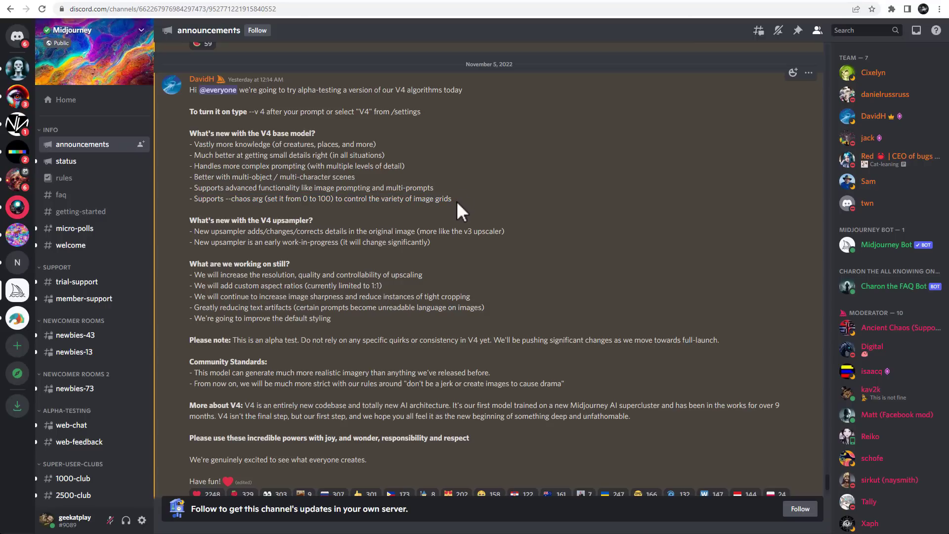
- Read the image prompting, multi-prompt and --chaos points, then both V4 upsampler points of the announcement, highlighting the lines
left_click_drag(455, 200, 191, 190)
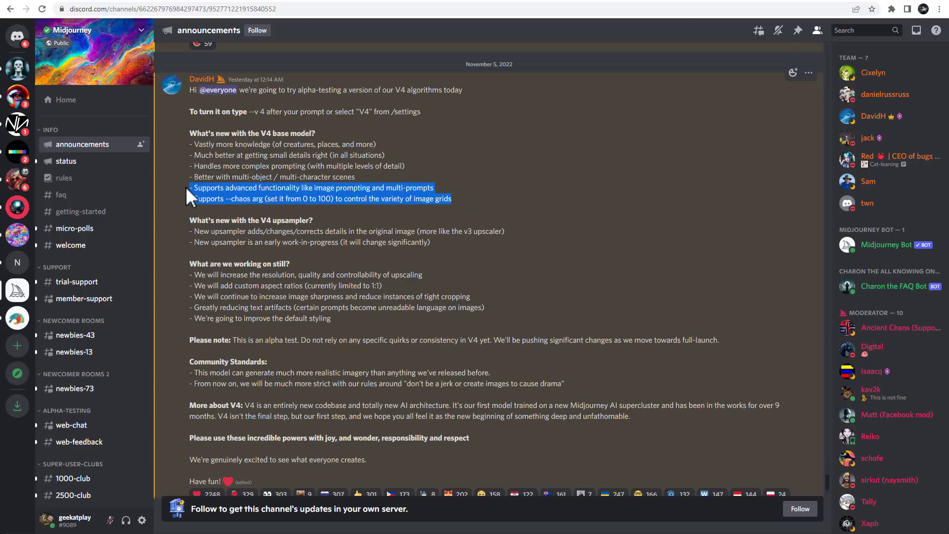
left_click(389, 193)
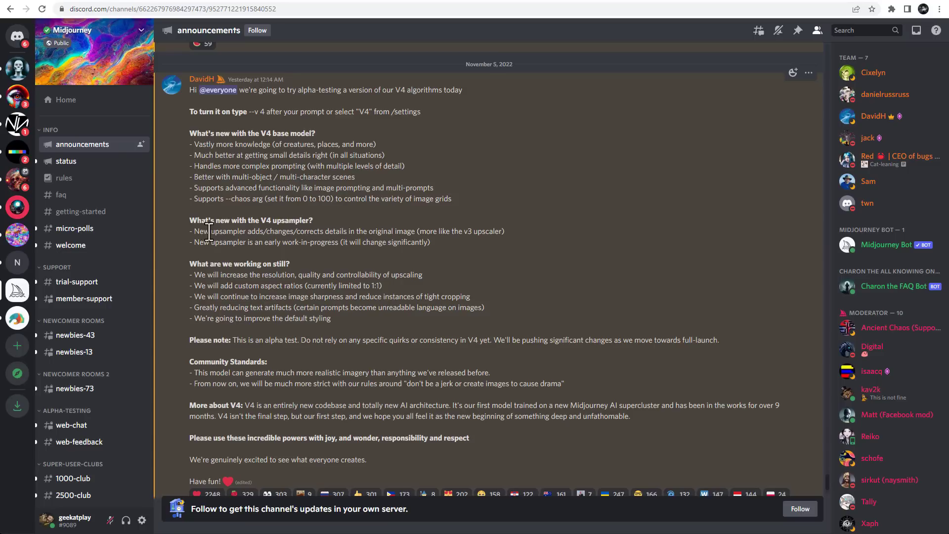
left_click_drag(188, 231, 508, 230)
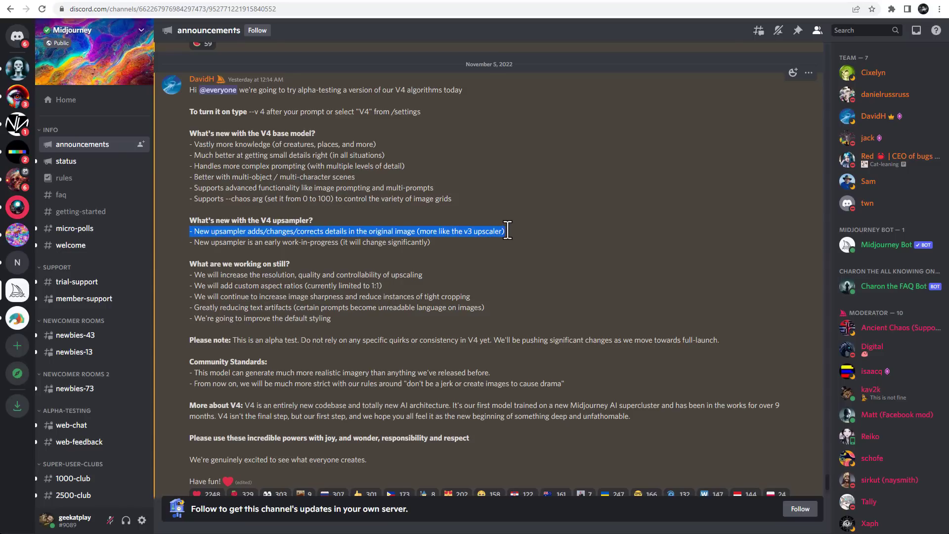
left_click(511, 230)
left_click_drag(435, 242, 196, 243)
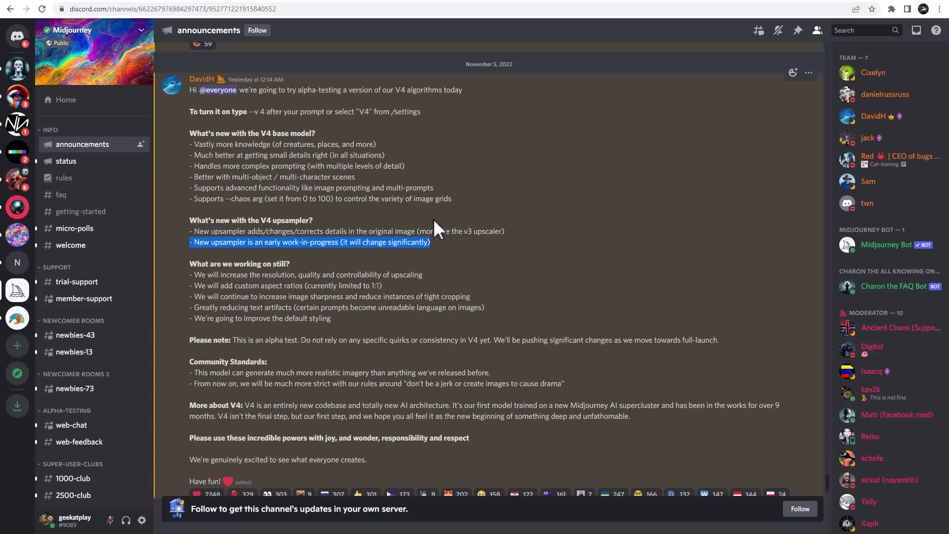
left_click(437, 240)
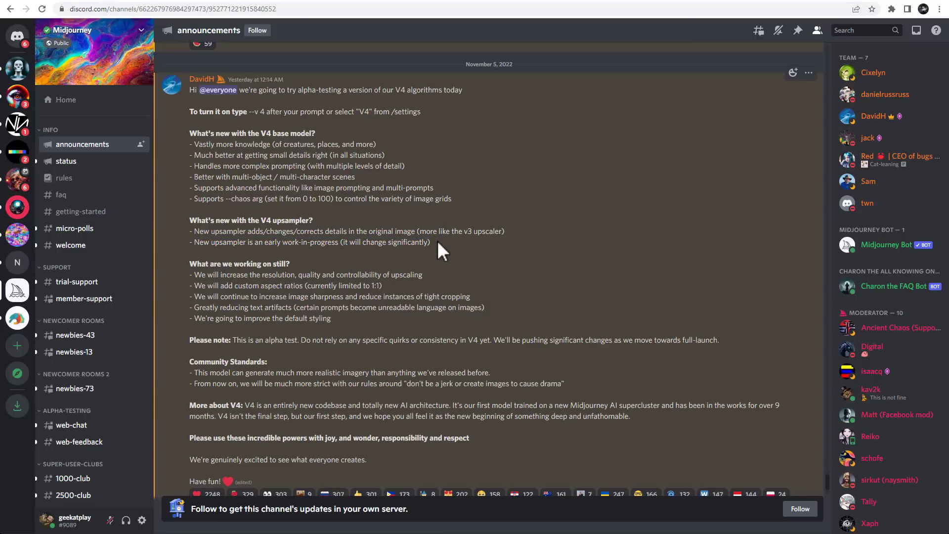
- Read the announcement's list of ongoing work, highlighting custom aspect ratios, image sharpness and tight cropping, text artifacts, and default styling
scroll(438, 242, "down", 2)
scroll(218, 221, "up", 1)
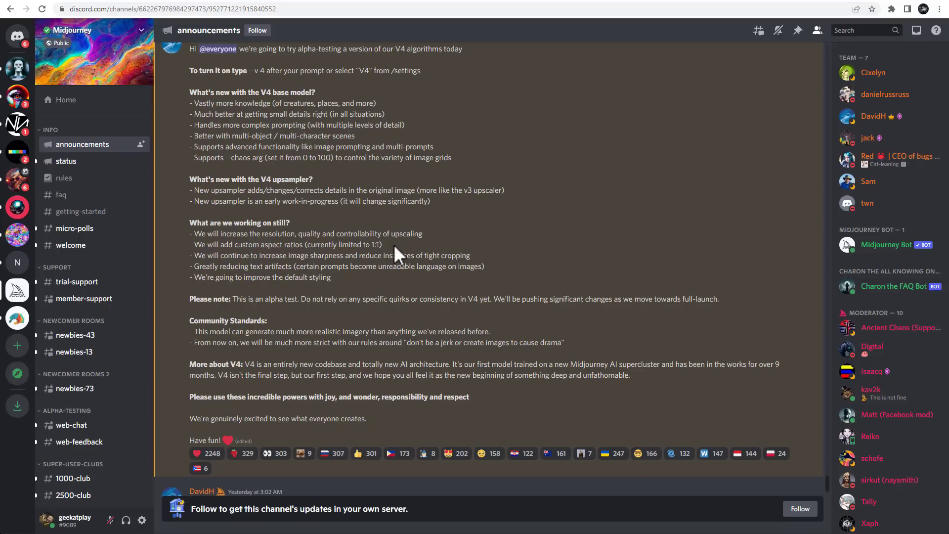
left_click_drag(383, 244, 186, 245)
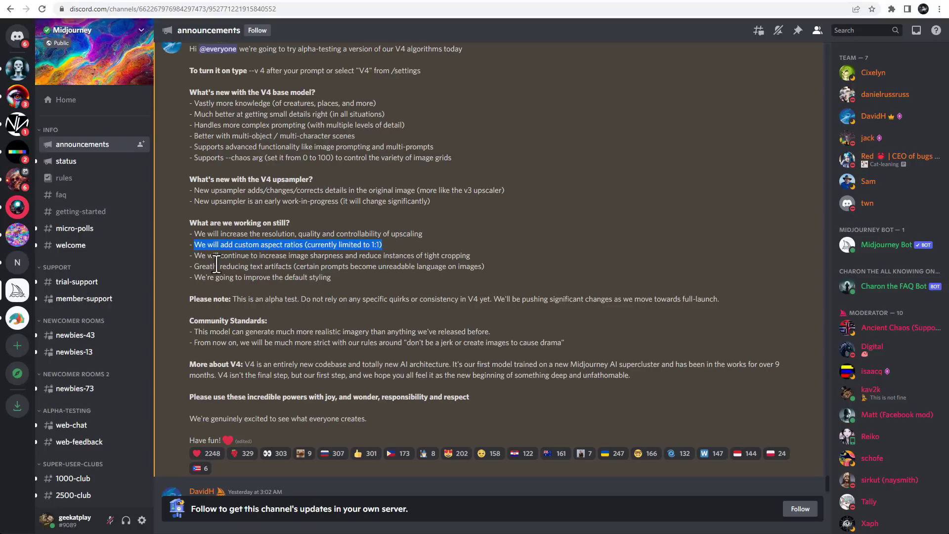
left_click(474, 255)
left_click_drag(472, 255, 194, 255)
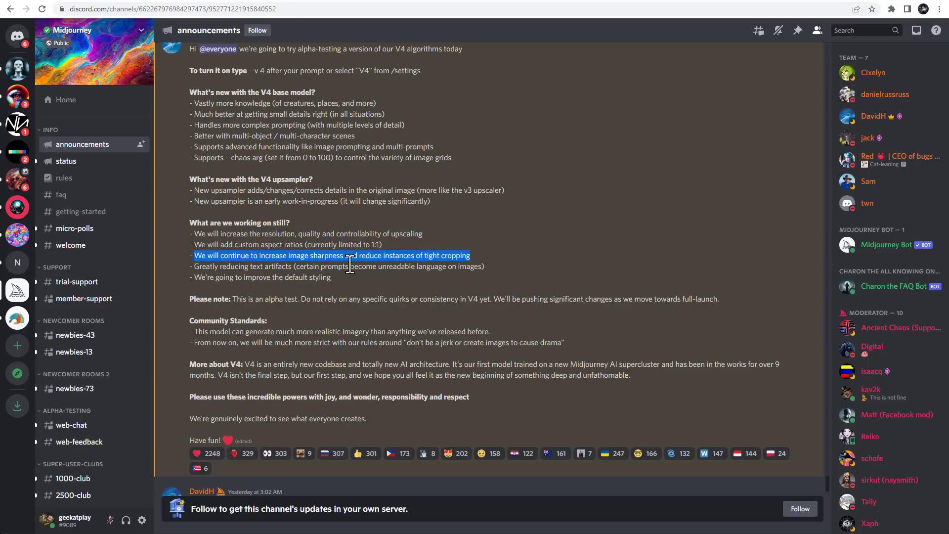
left_click_drag(484, 267, 194, 266)
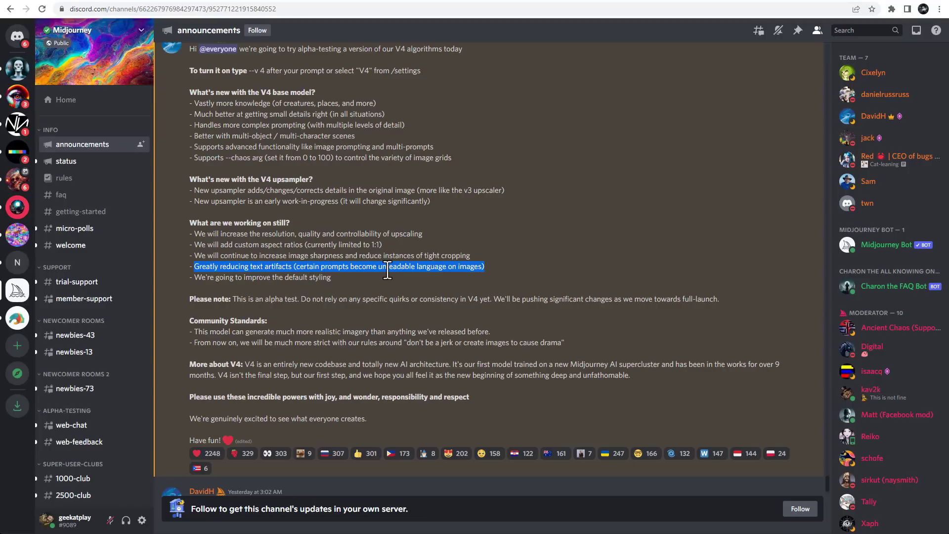
left_click_drag(331, 277, 203, 277)
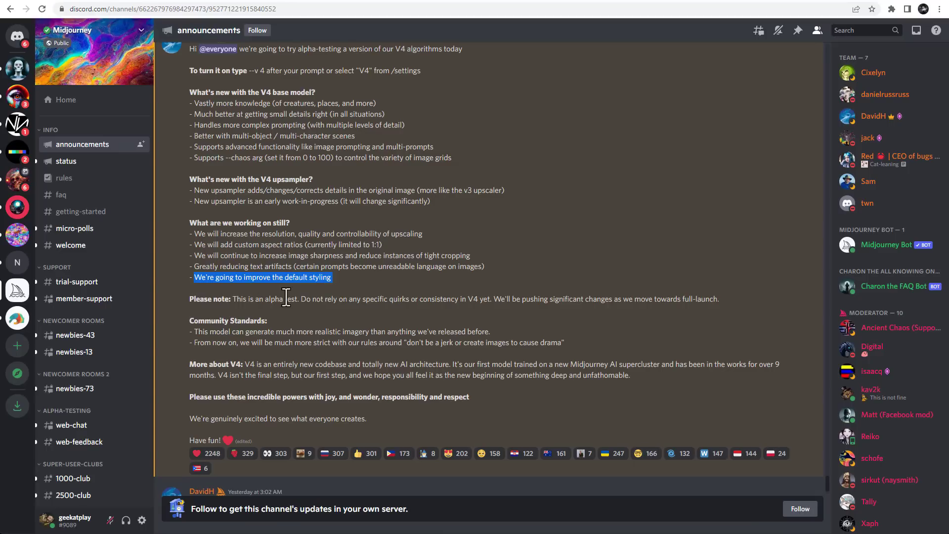
scroll(328, 292, "up", 1)
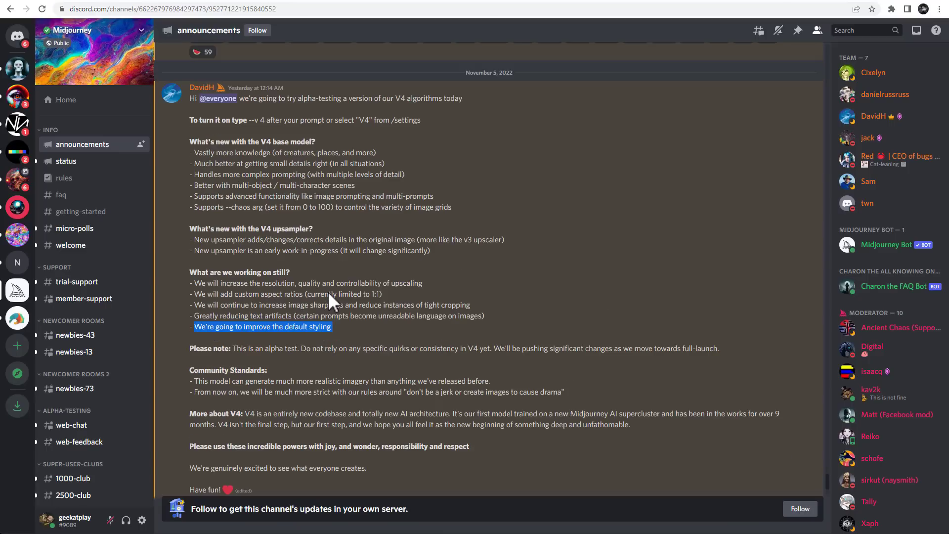
left_click(396, 255)
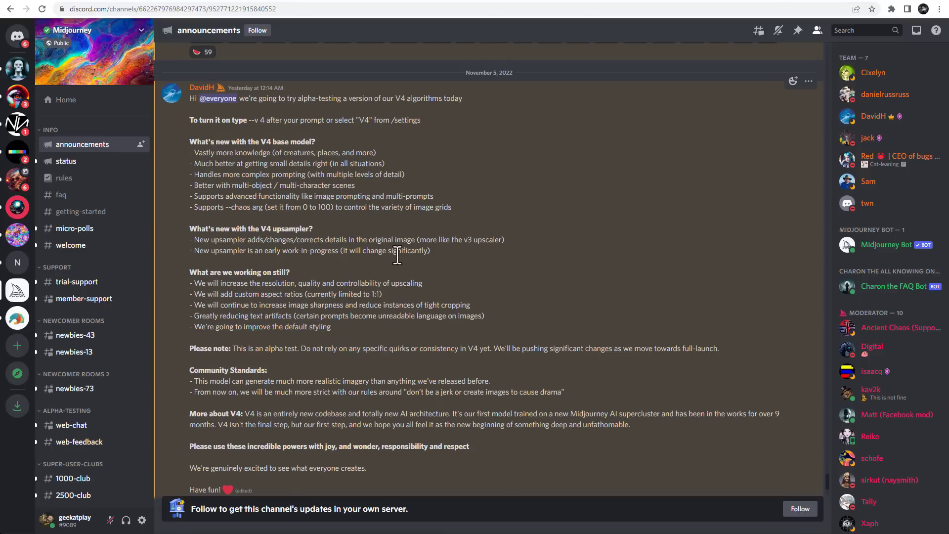
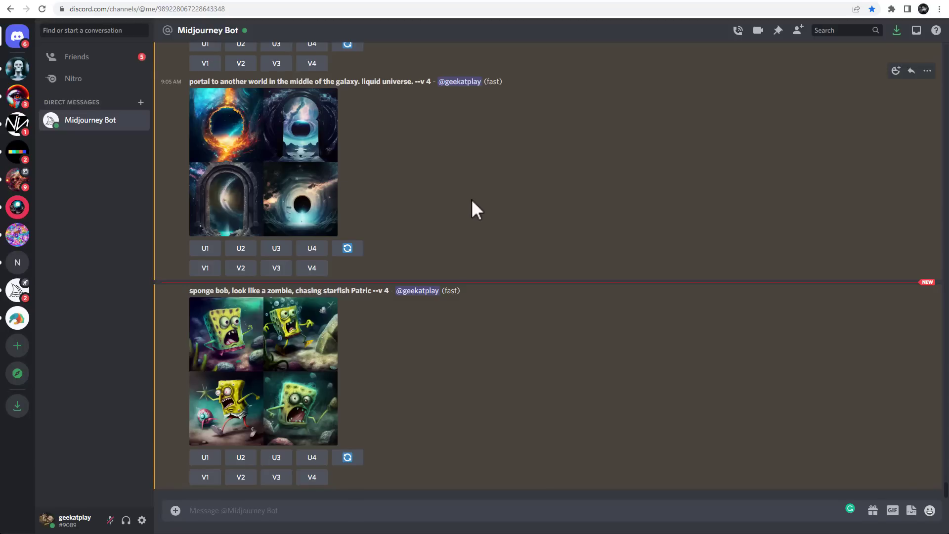
- Run /settings in the Midjourney Bot chat and set the model to MJ version 4
scroll(426, 225, "up", 10)
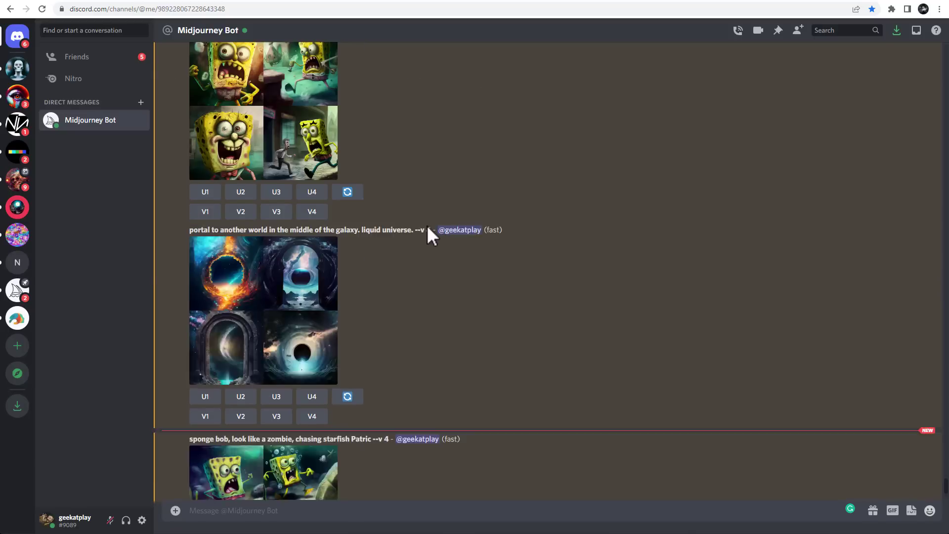
scroll(442, 242, "up", 7)
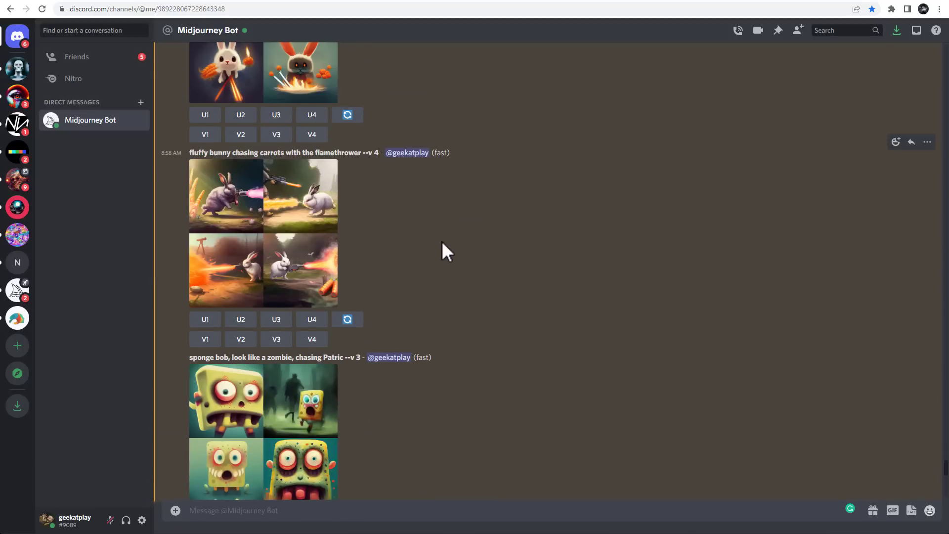
left_click(289, 519)
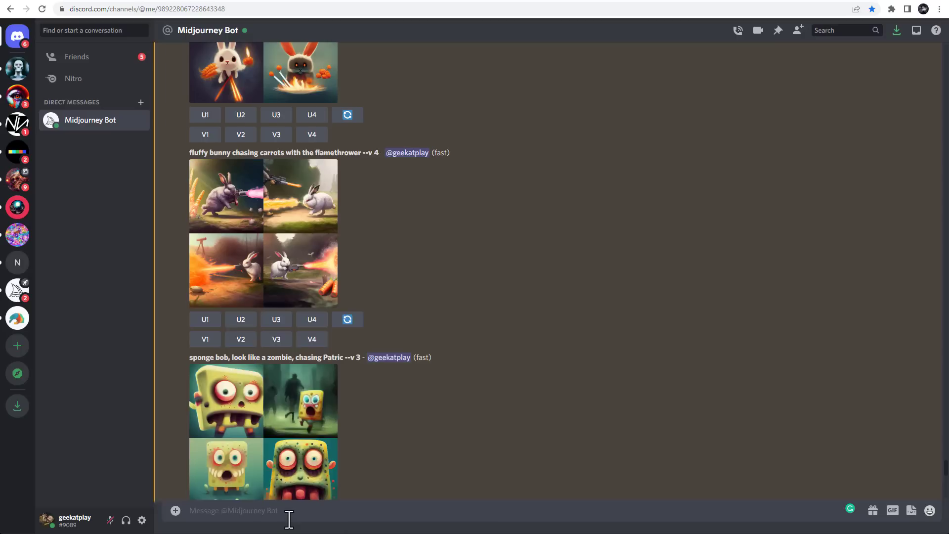
type("/settings")
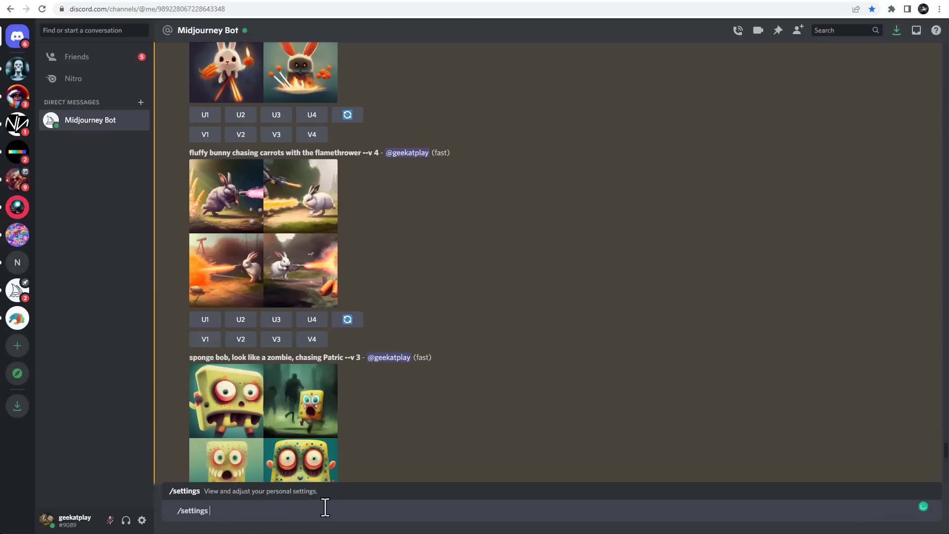
key("Return")
left_click(434, 386)
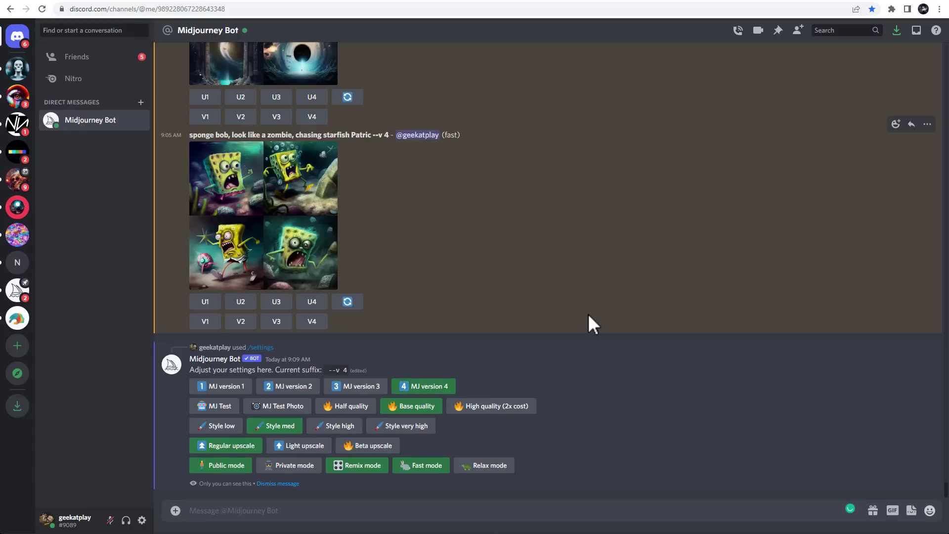
- Turn off Remix mode and request variations of the first image in the "chasing starfish Patric --v 4" grid
left_click(443, 519)
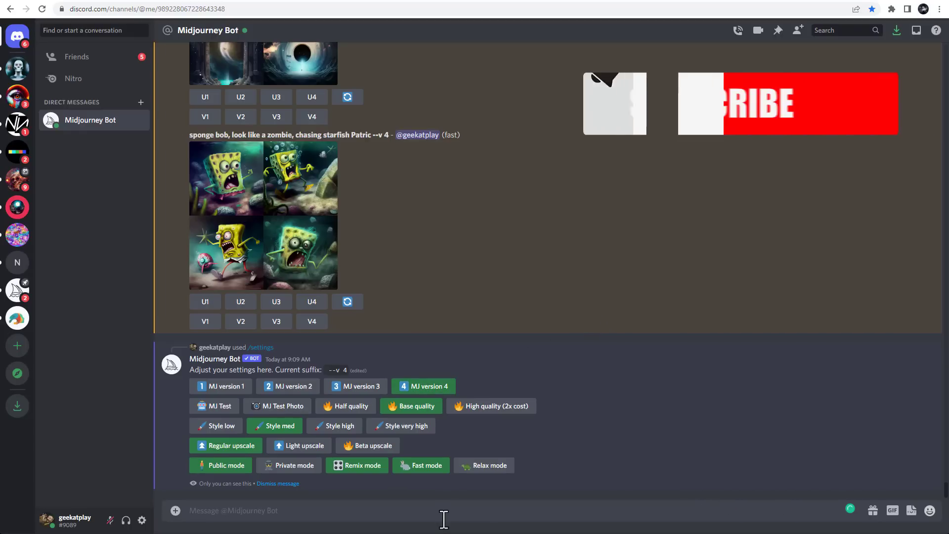
left_click(353, 468)
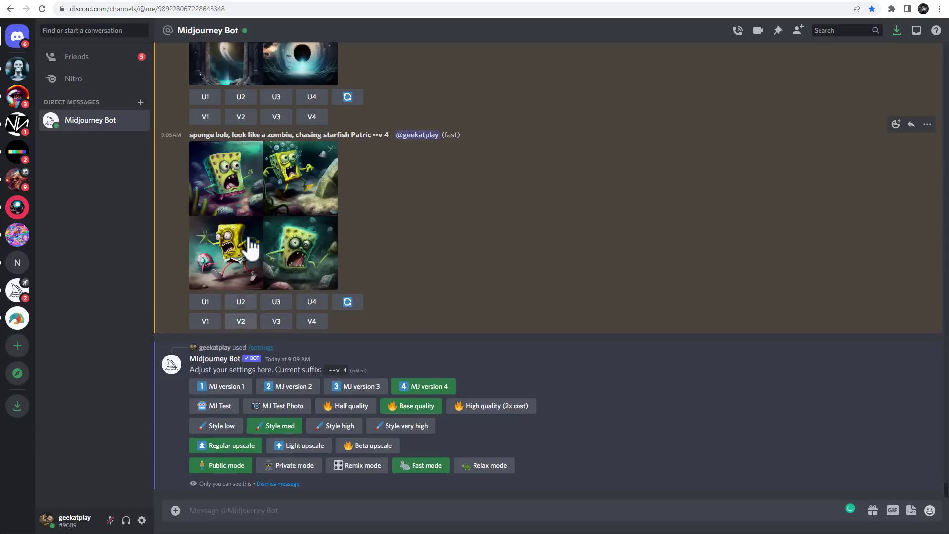
left_click(206, 322)
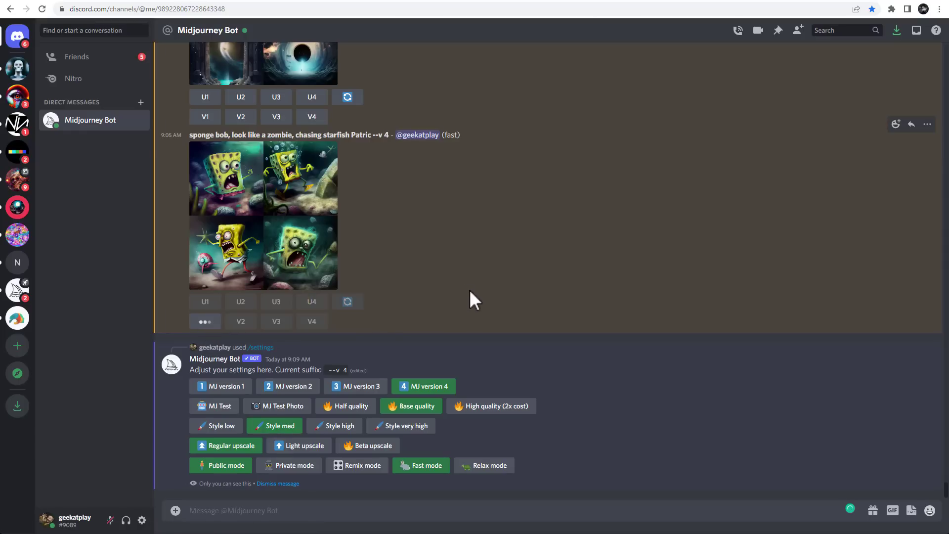